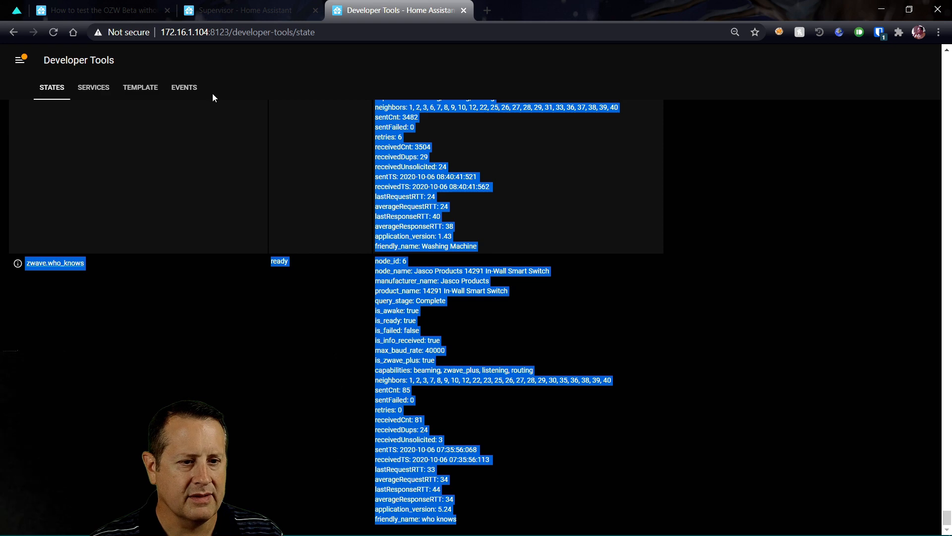
Scroll back to the top of the States list, then launch Excel from Windows search
{"action": "scroll", "coordinate": [383, 313], "scroll_direction": "up", "scroll_amount": 20}
{"action": "scroll", "coordinate": [383, 312], "scroll_direction": "up", "scroll_amount": 20}
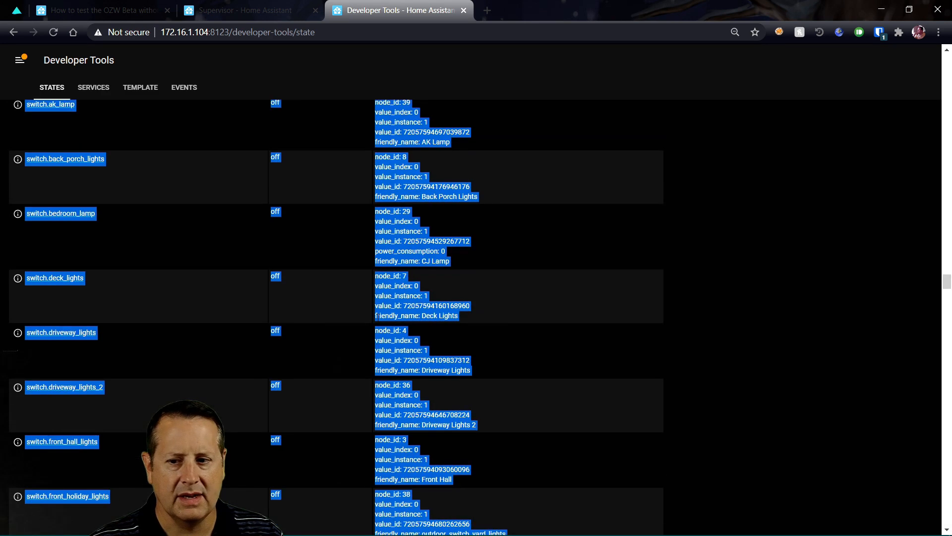
{"action": "scroll", "coordinate": [377, 317], "scroll_direction": "up", "scroll_amount": 15}
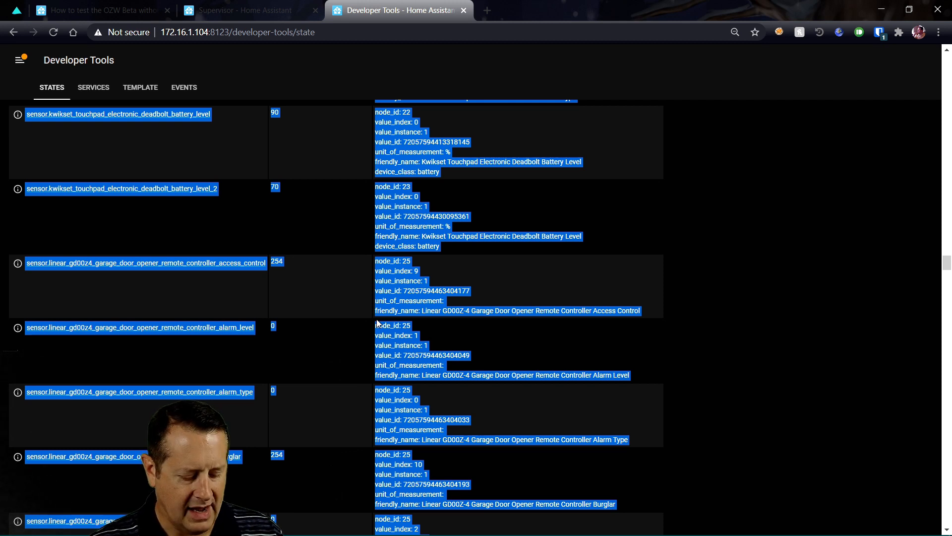
{"action": "key", "text": "super"}
{"action": "type", "text": "exe"}
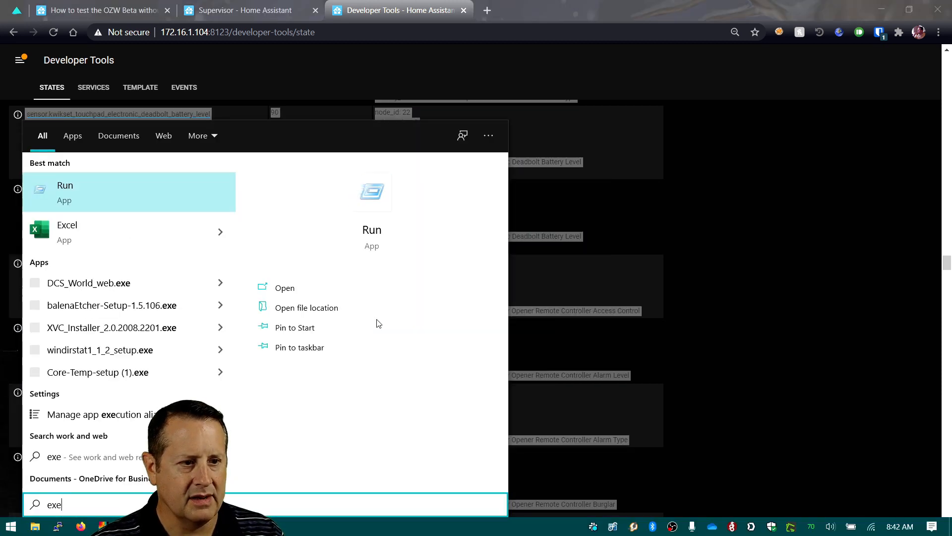
{"action": "key", "text": "Return"}
{"action": "key", "text": "Escape"}
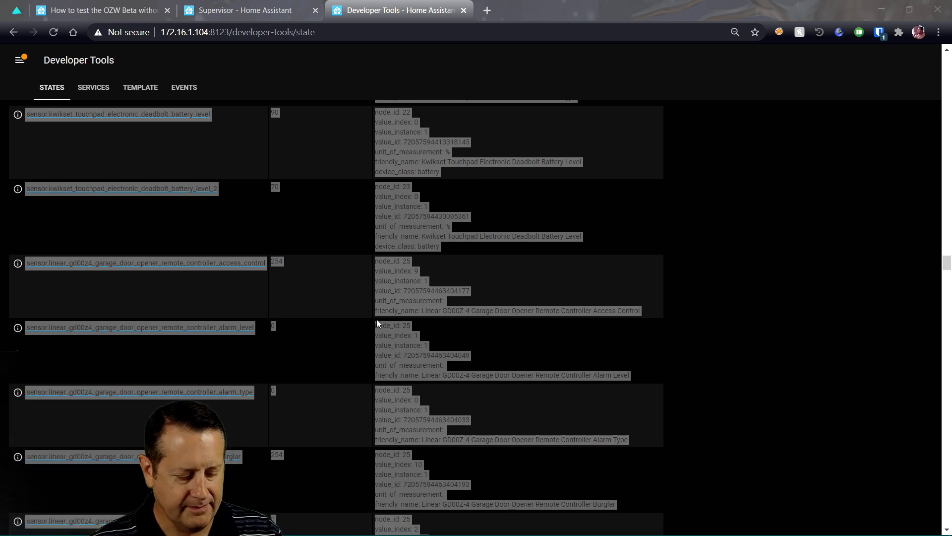
{"action": "key", "text": "super"}
{"action": "type", "text": "exel"}
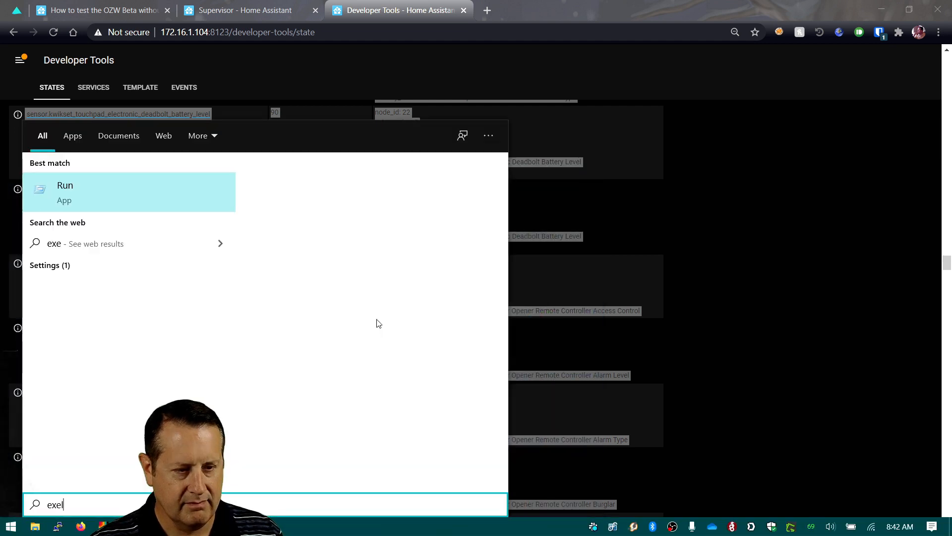
{"action": "key", "text": "Return"}
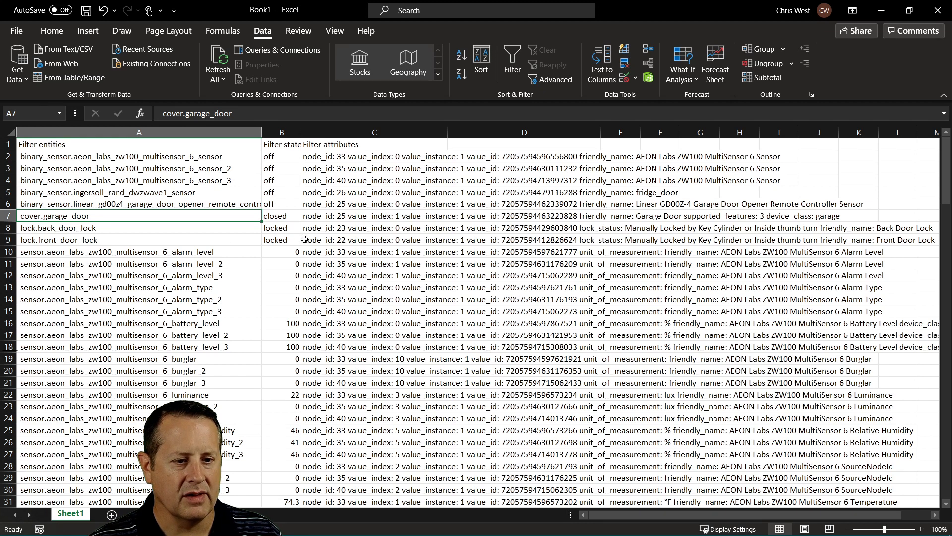
Look through the pasted entity rows down to switch.driveway_lights_2, then return to Home Assistant
{"action": "scroll", "coordinate": [345, 277], "scroll_direction": "down", "scroll_amount": 18}
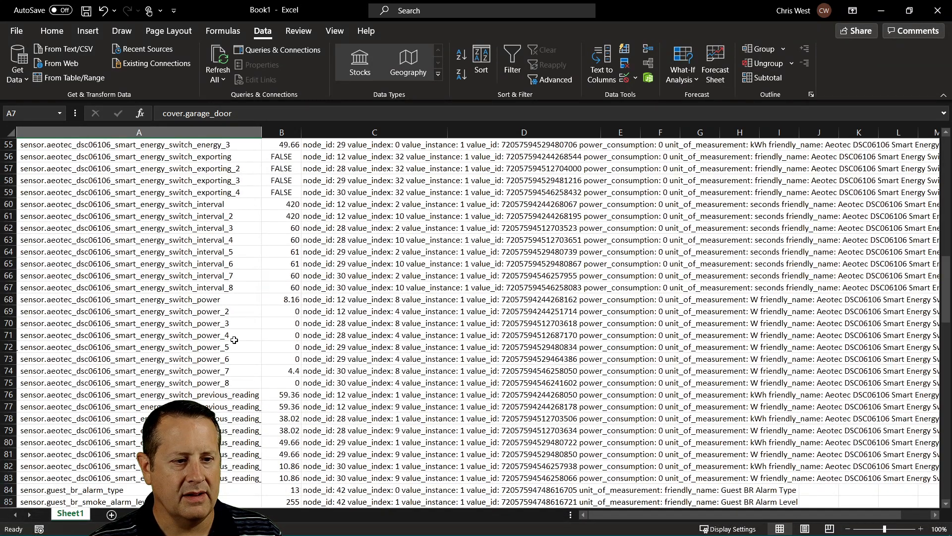
{"action": "scroll", "coordinate": [179, 350], "scroll_direction": "down", "scroll_amount": 12}
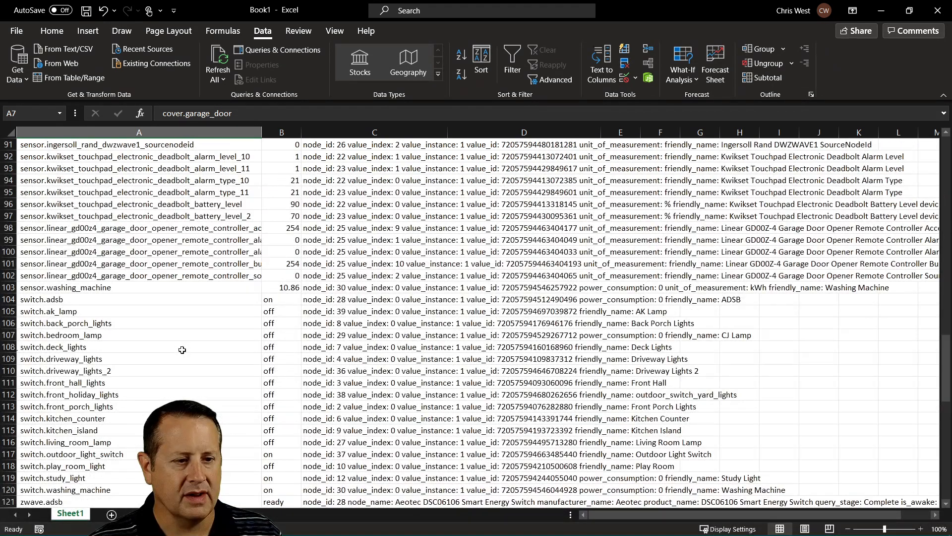
{"action": "scroll", "coordinate": [300, 332], "scroll_direction": "down", "scroll_amount": 4}
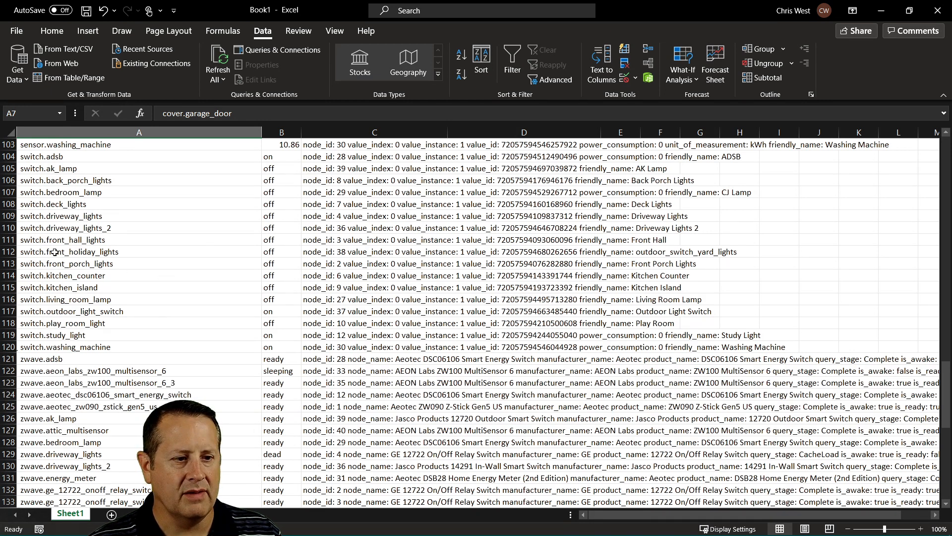
{"action": "left_click", "coordinate": [34, 229]}
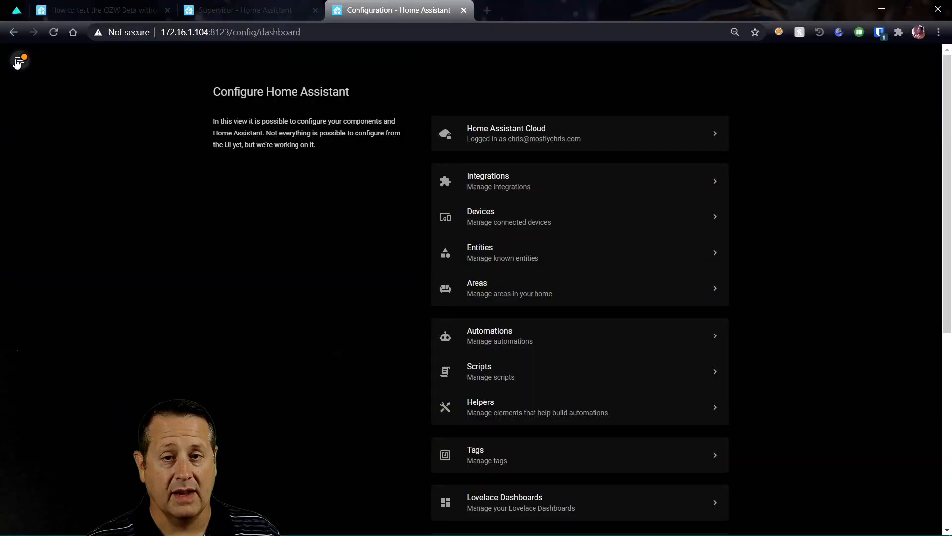
{"action": "left_click", "coordinate": [19, 61]}
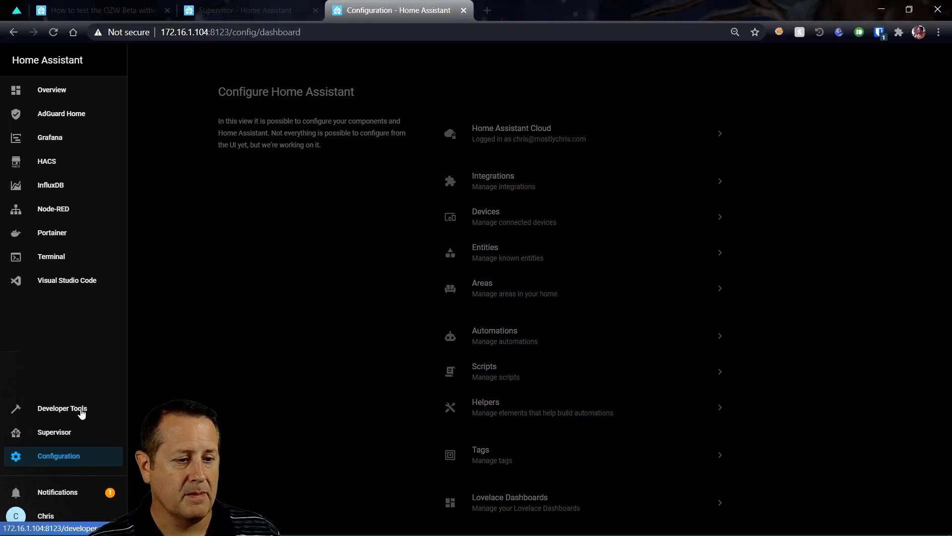
Search the Supervisor add-on store for 'zw' and install the OpenZWave add-on
{"action": "left_click", "coordinate": [64, 432]}
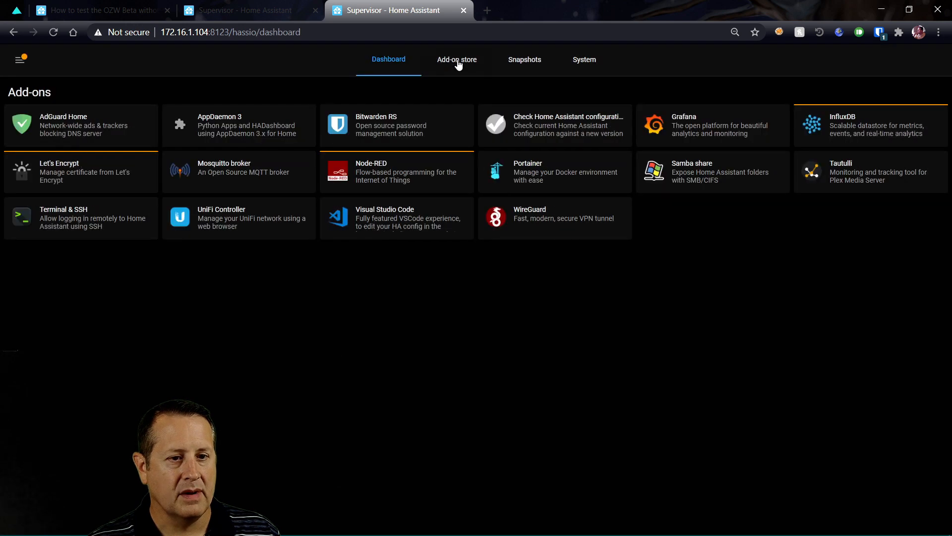
{"action": "left_click", "coordinate": [458, 63]}
{"action": "left_click", "coordinate": [121, 93]}
{"action": "type", "text": "zwv"}
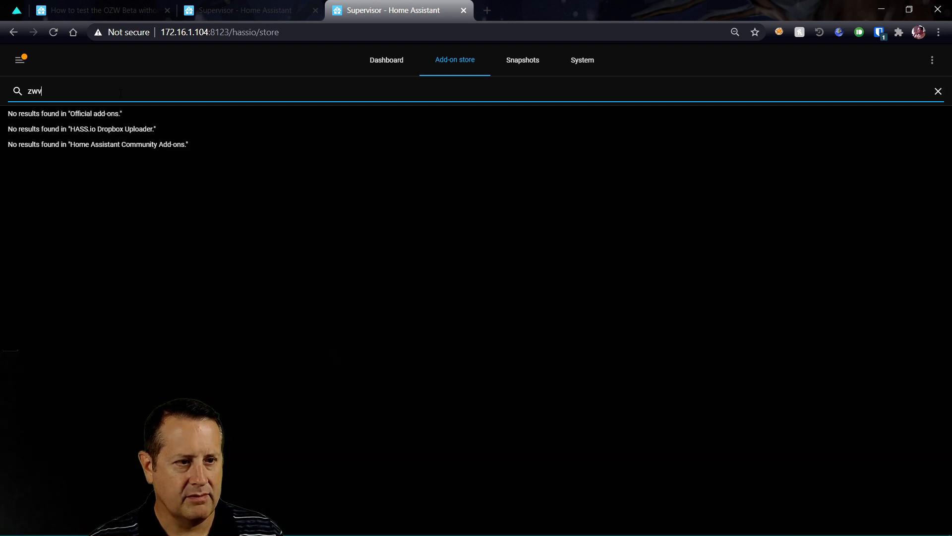
{"action": "key", "text": "BackSpace"}
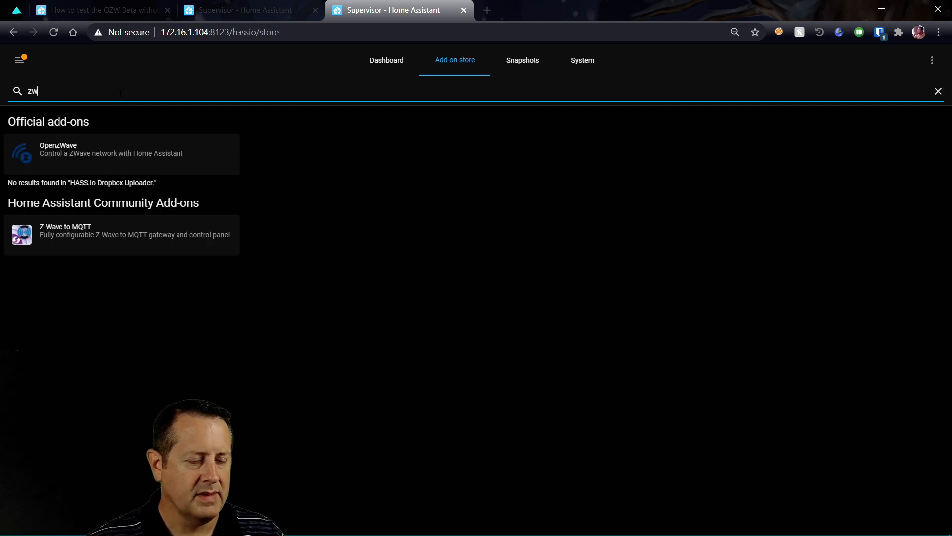
{"action": "left_click", "coordinate": [73, 157]}
{"action": "left_click", "coordinate": [250, 245]}
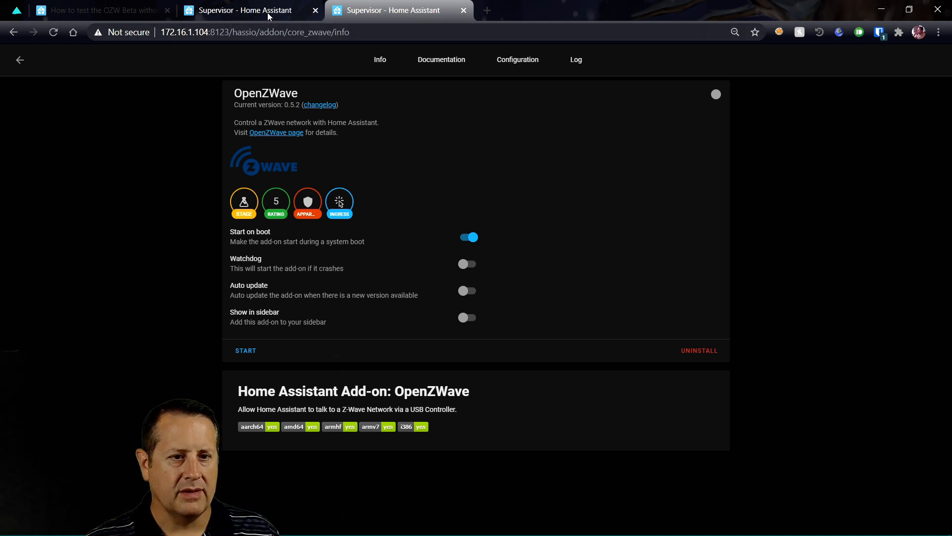
{"action": "left_click", "coordinate": [525, 68]}
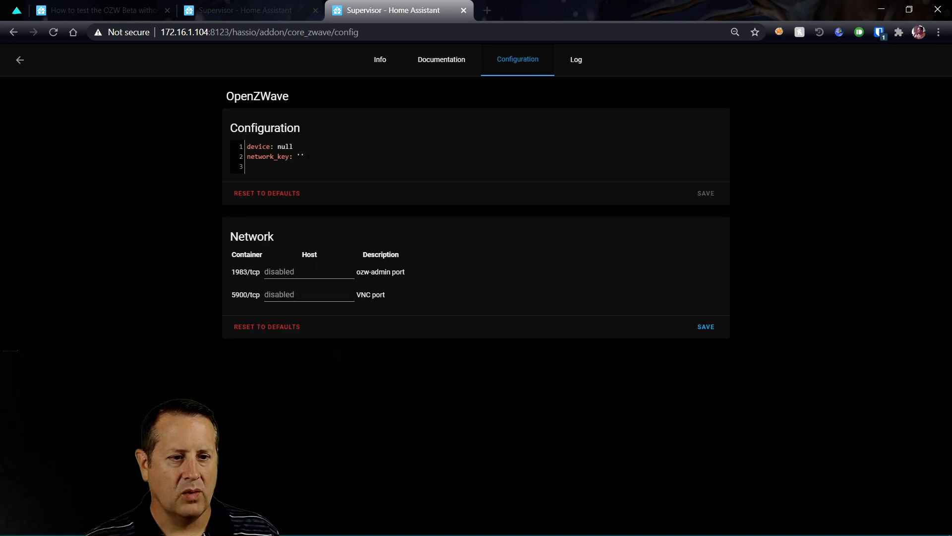
Review the OpenZWave configuration and documentation, then bring up the Supervisor System host options
{"action": "left_click", "coordinate": [301, 156]}
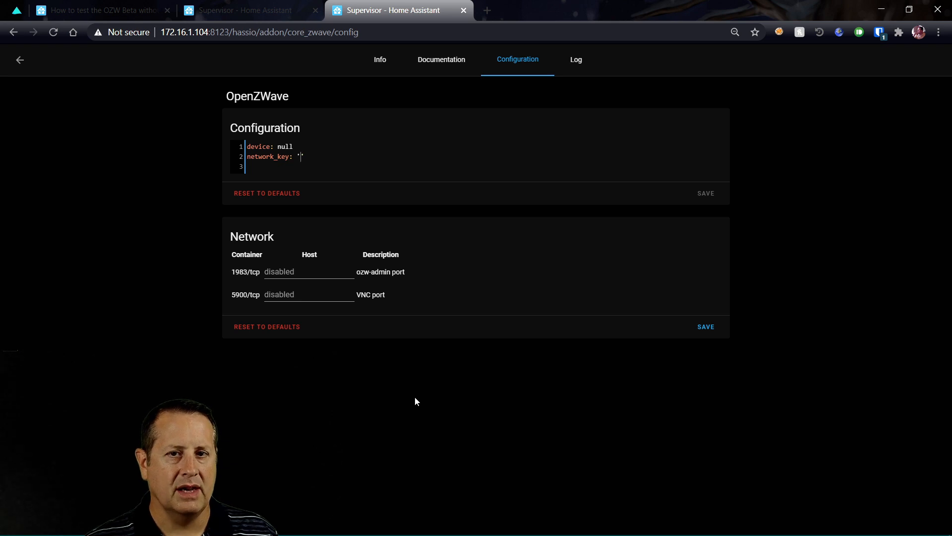
{"action": "left_click", "coordinate": [452, 68]}
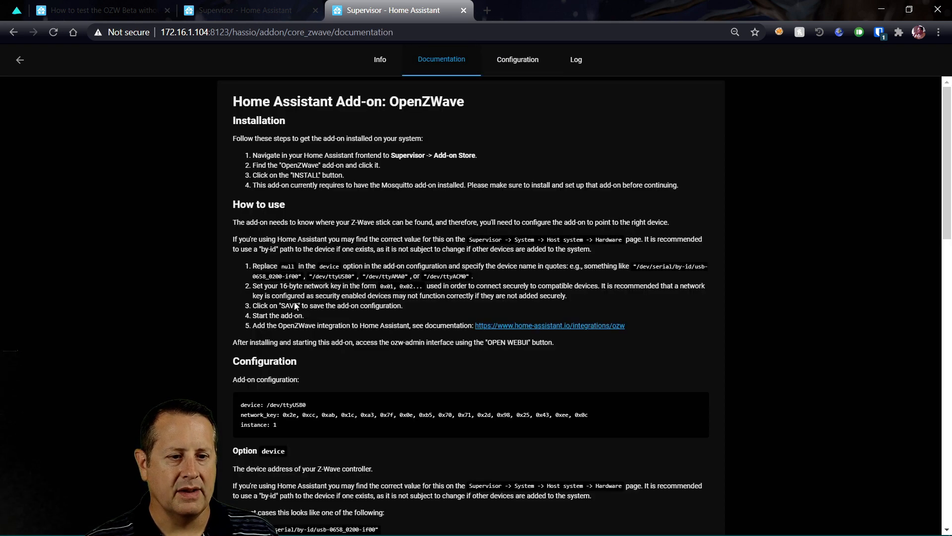
{"action": "scroll", "coordinate": [238, 408], "scroll_direction": "down", "scroll_amount": 2}
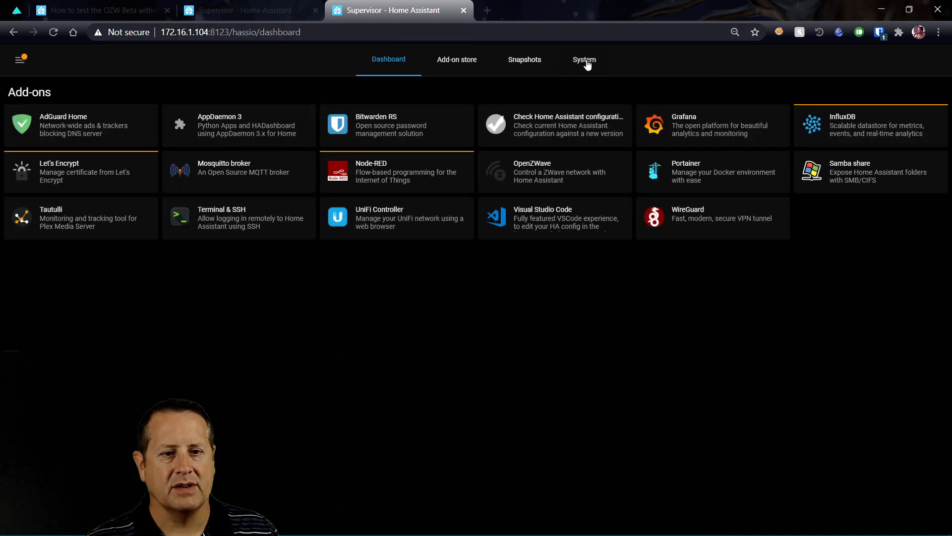
{"action": "left_click", "coordinate": [586, 61]}
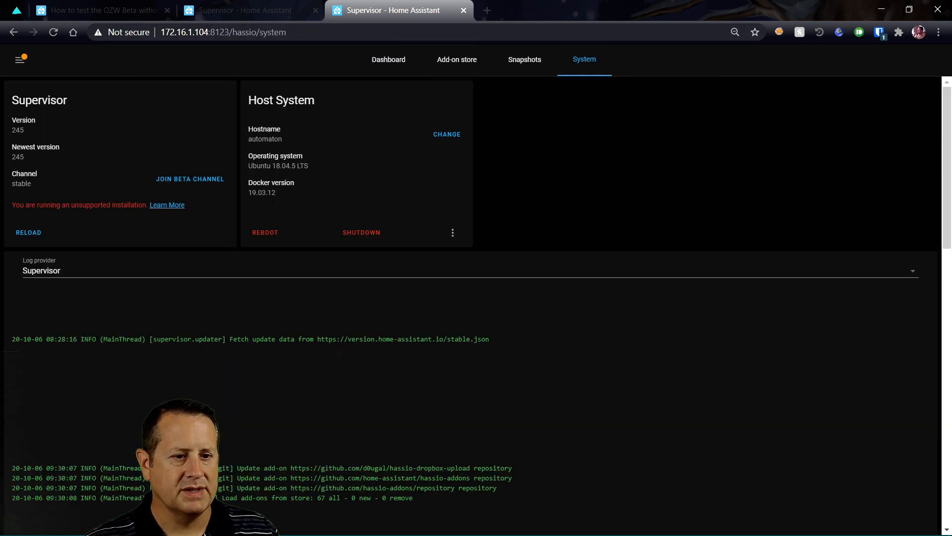
{"action": "left_click", "coordinate": [452, 233]}
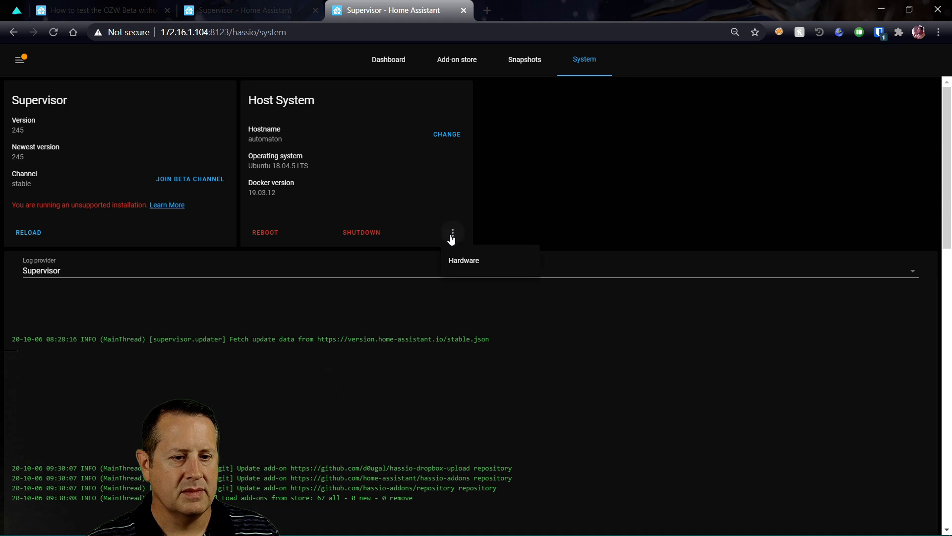
Copy the /dev/ttyACM0 path from the host hardware list and return to the Supervisor dashboard
{"action": "left_click", "coordinate": [464, 263]}
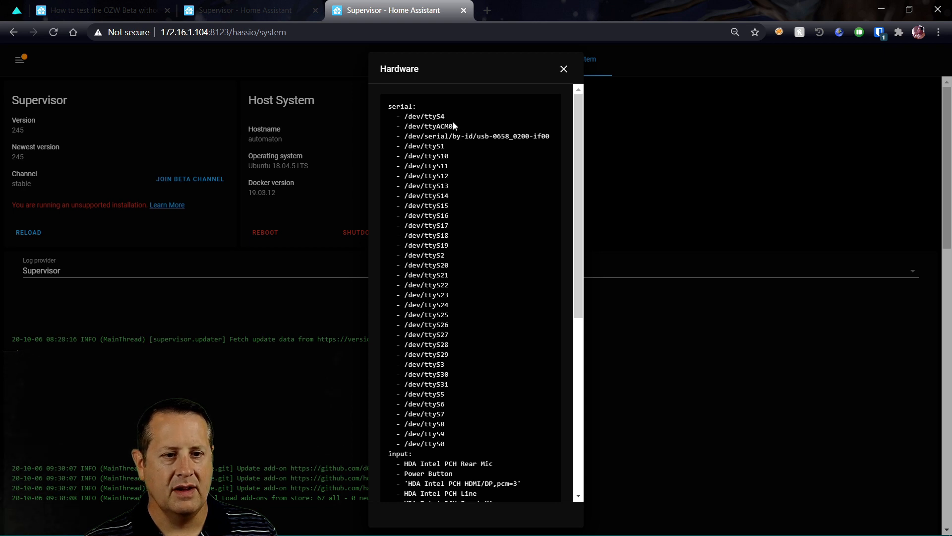
{"action": "left_click_drag", "start_coordinate": [453, 125], "coordinate": [404, 127]}
{"action": "key", "text": "ctrl+c"}
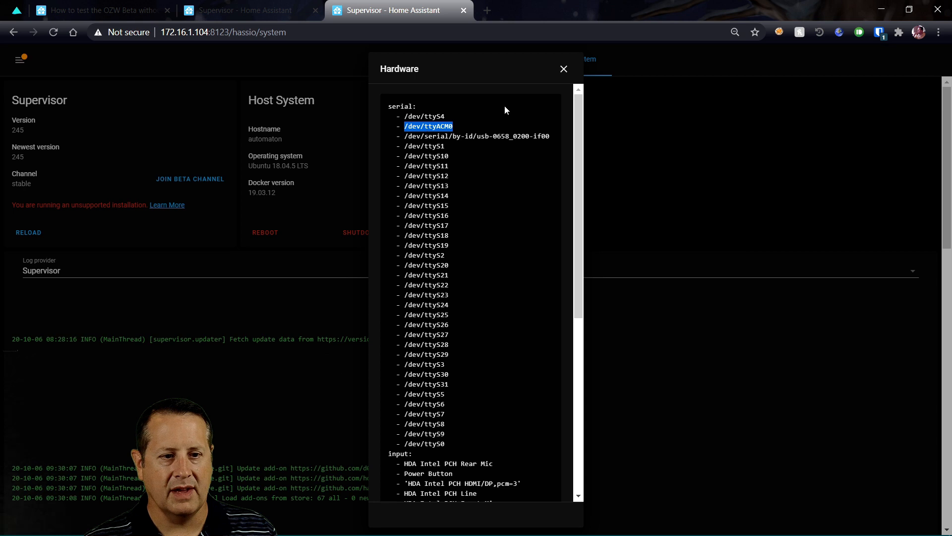
{"action": "left_click", "coordinate": [562, 71]}
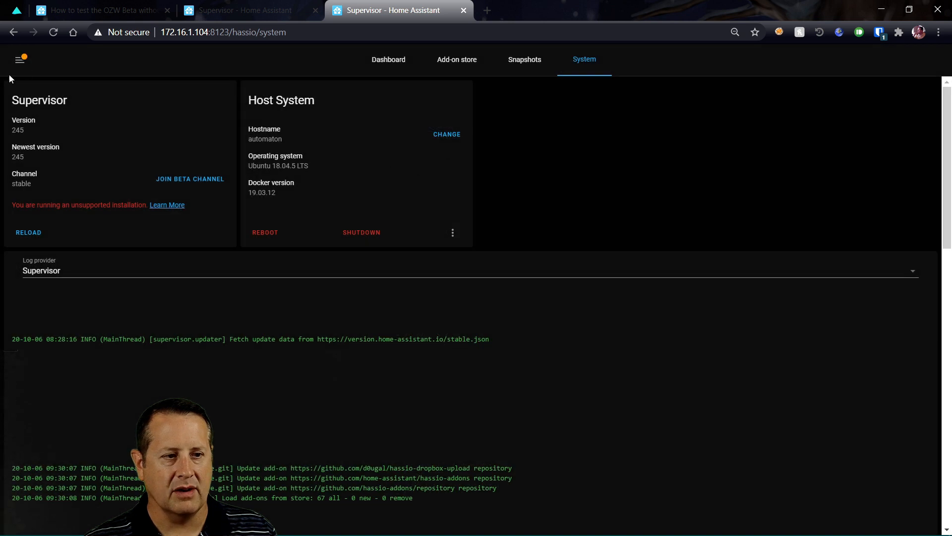
{"action": "left_click", "coordinate": [28, 66]}
{"action": "left_click", "coordinate": [63, 434]}
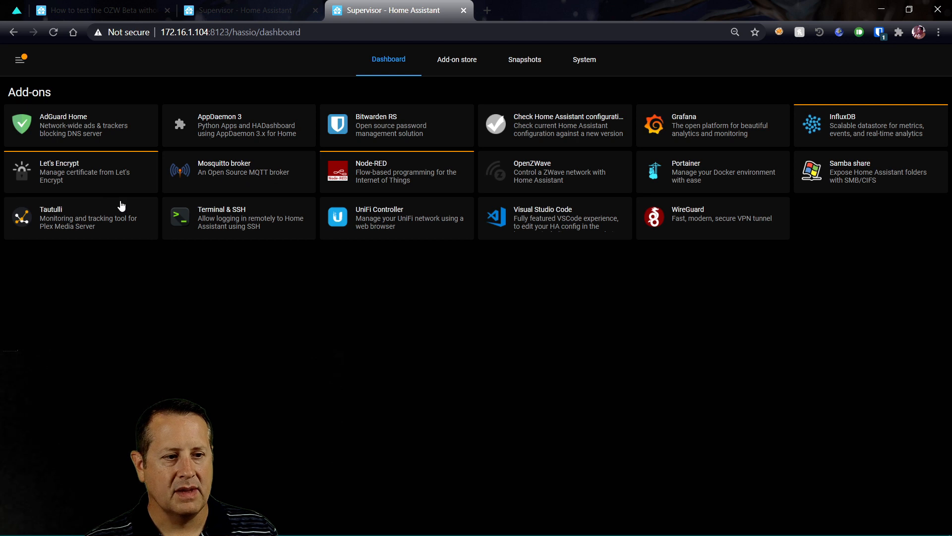
Replace the OpenZWave add-on's null device value with the pasted /dev/ttyACM0
{"action": "left_click", "coordinate": [556, 192]}
{"action": "left_click", "coordinate": [513, 64]}
{"action": "left_click", "coordinate": [298, 147]}
{"action": "key", "text": "BackSpace"}
{"action": "key", "text": "BackSpace"}
{"action": "key", "text": "BackSpace"}
{"action": "key", "text": "BackSpace"}
{"action": "key", "text": "ctrl+v"}
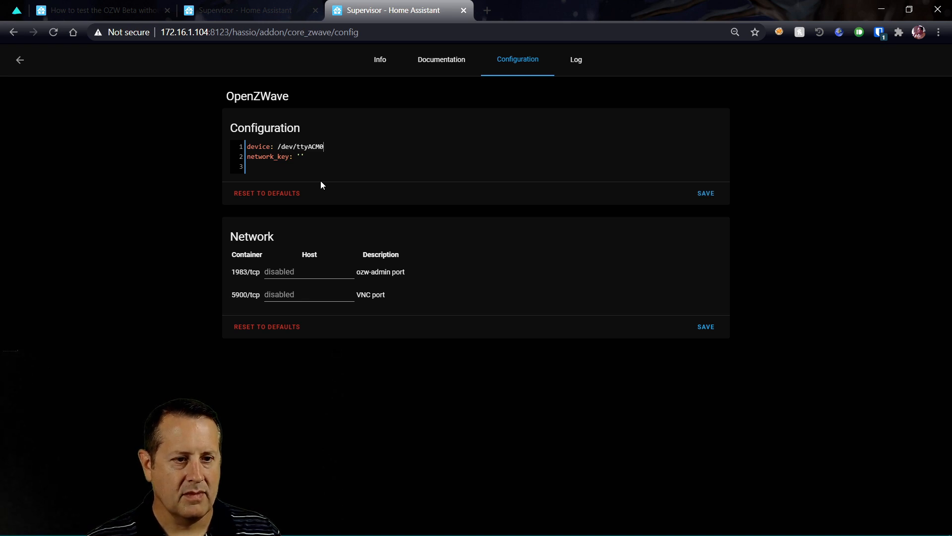
Read further through the OpenZWave documentation for the next setup steps
{"action": "left_click", "coordinate": [424, 61]}
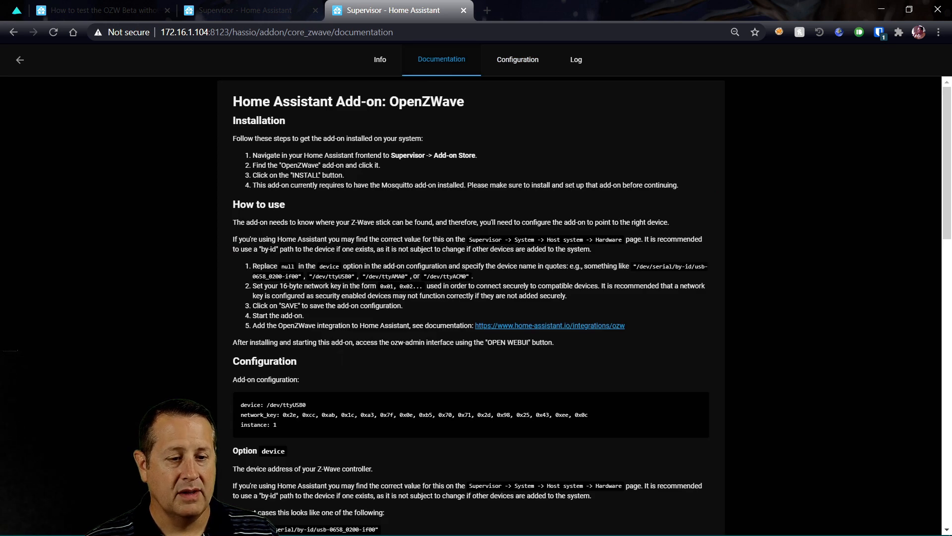
{"action": "scroll", "coordinate": [294, 386], "scroll_direction": "down", "scroll_amount": 2}
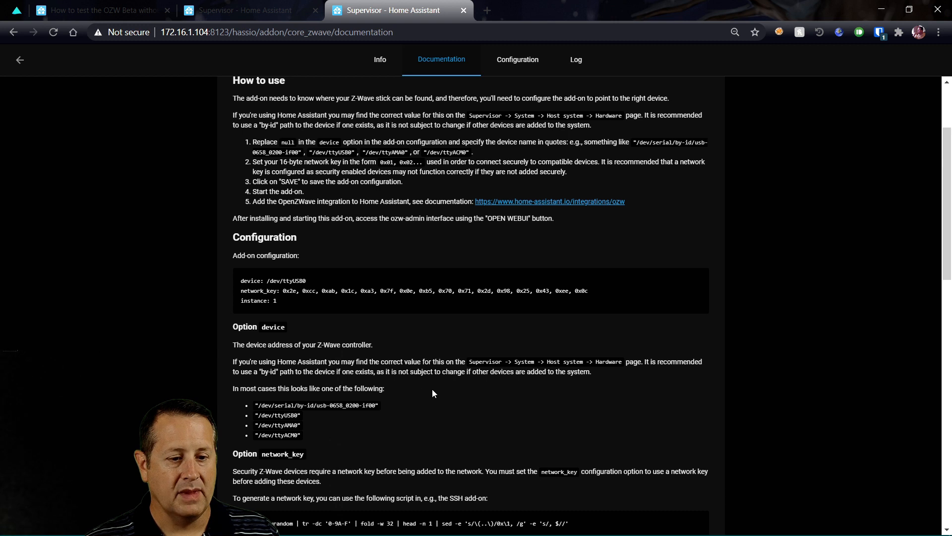
{"action": "scroll", "coordinate": [432, 388], "scroll_direction": "down", "scroll_amount": 2}
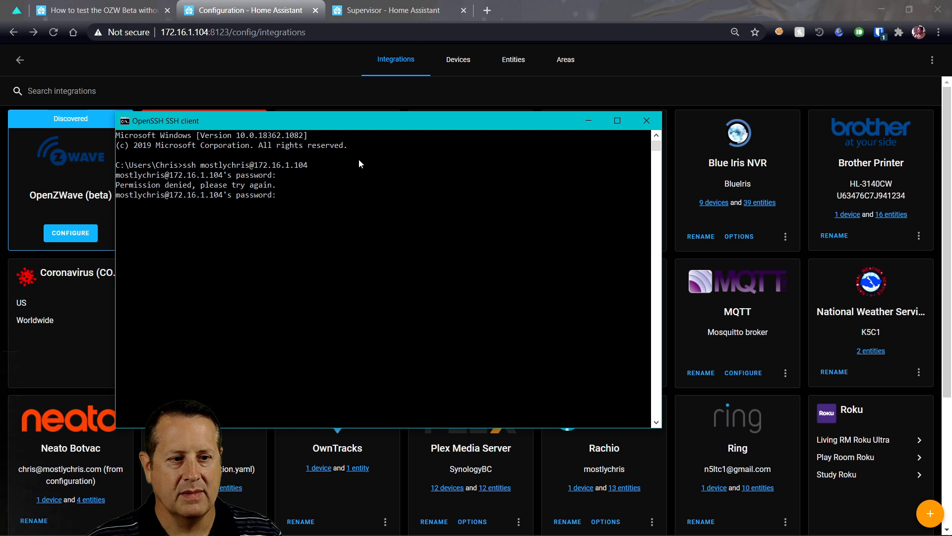
Log in over SSH, switch to root with sudo su -, and run the command on options.xml
{"action": "key", "text": "Return"}
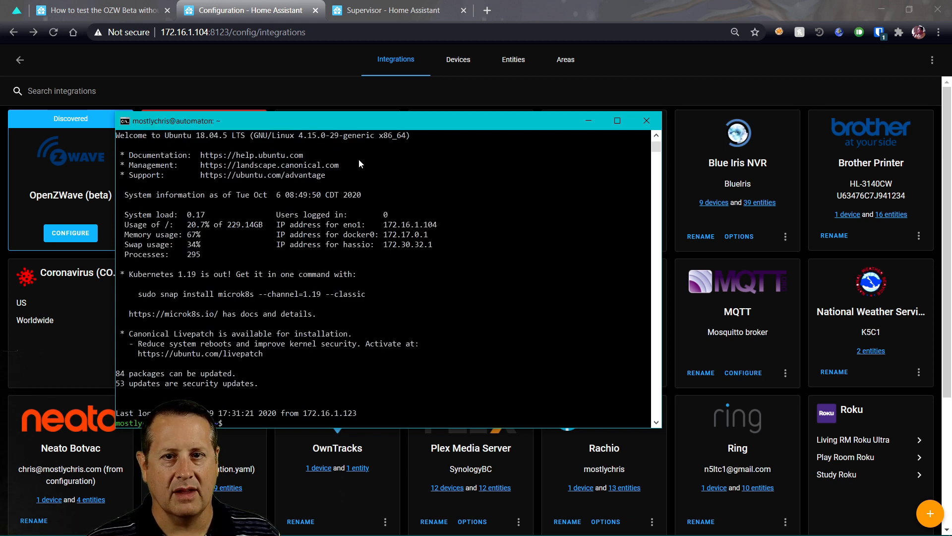
{"action": "type", "text": "sudo su -"}
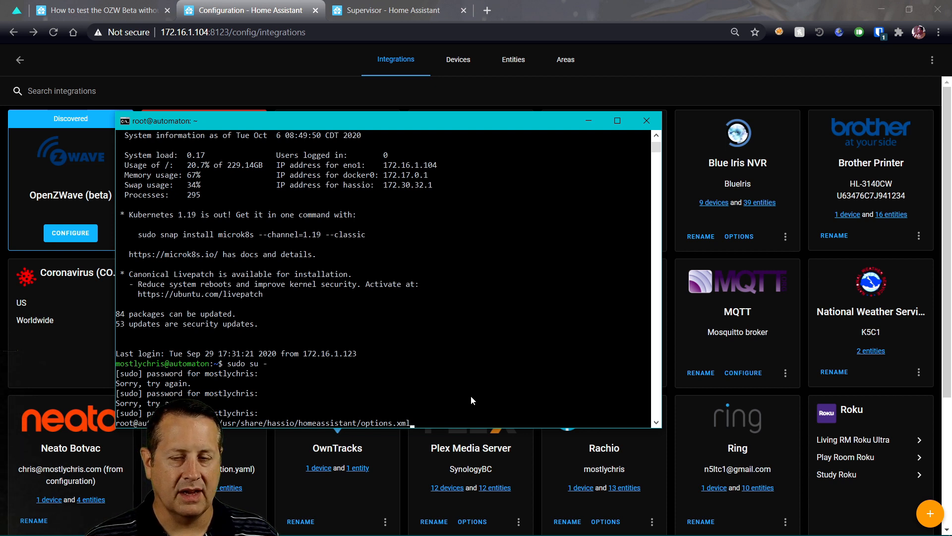
{"action": "key", "text": "Return"}
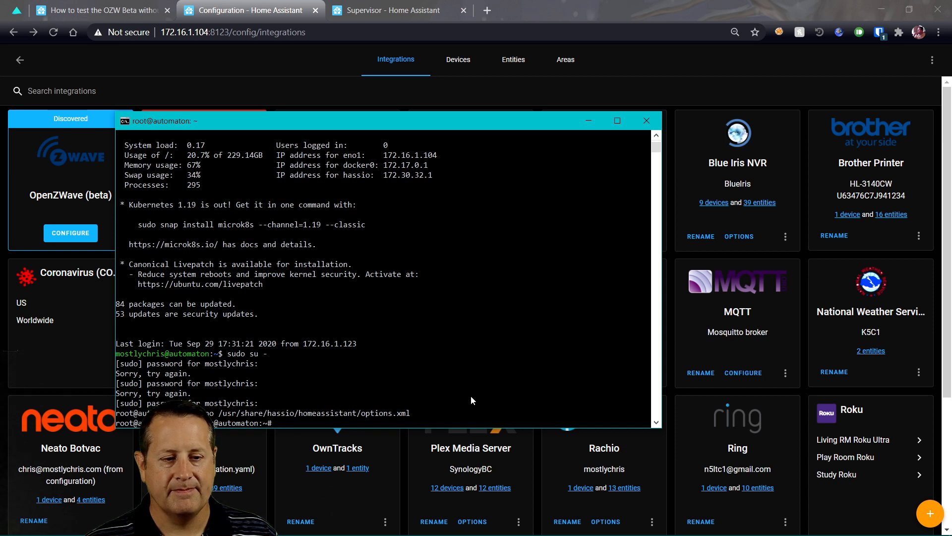
{"action": "key", "text": "Up"}
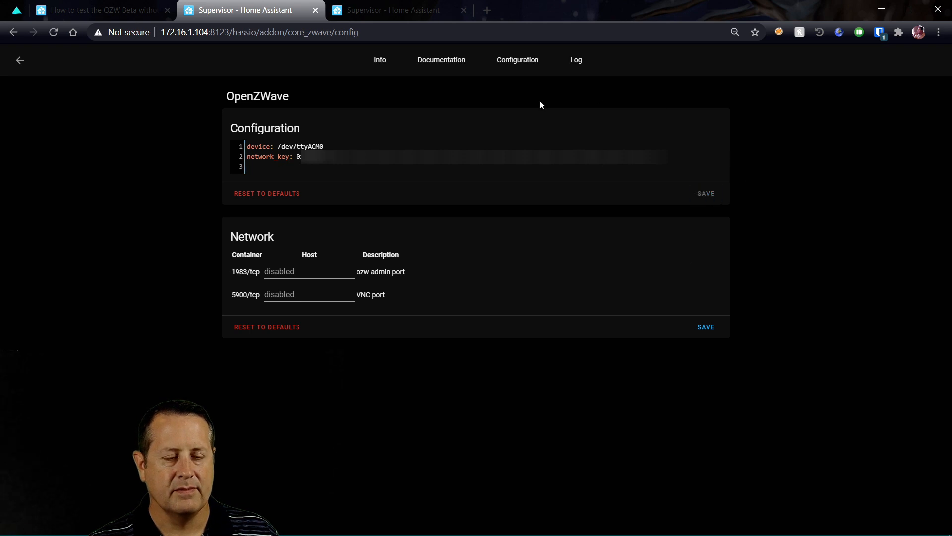
Check the OpenZWave Info page, then move to the Home Assistant Configuration overview
{"action": "left_click", "coordinate": [381, 62]}
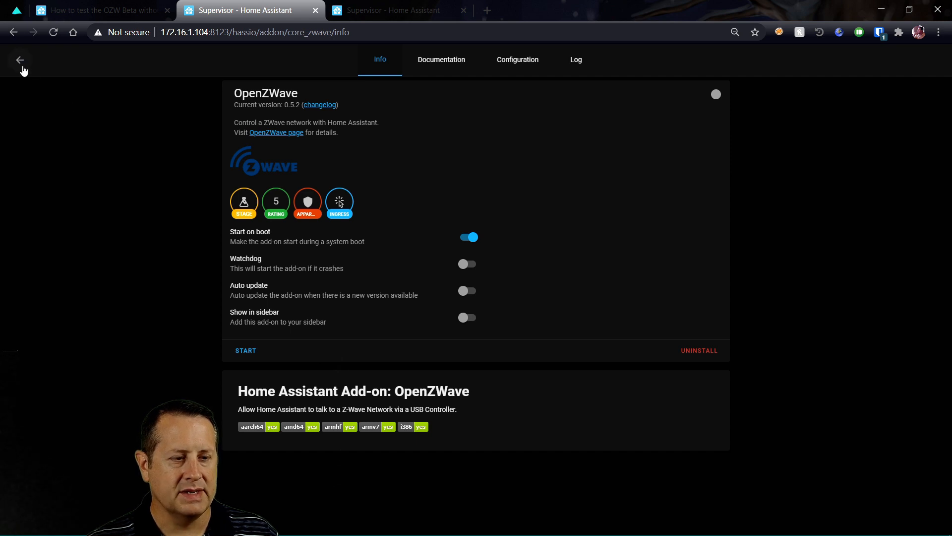
{"action": "left_click", "coordinate": [22, 70]}
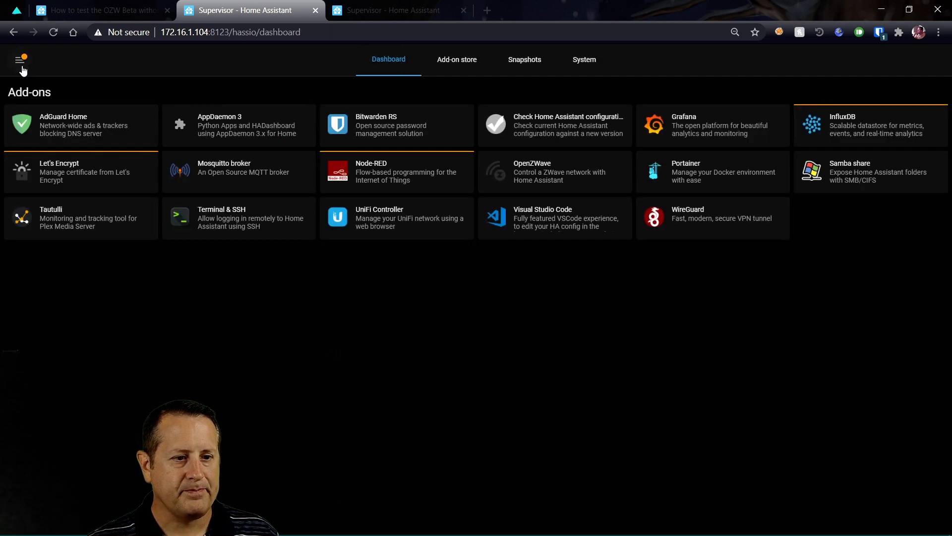
{"action": "left_click", "coordinate": [22, 69]}
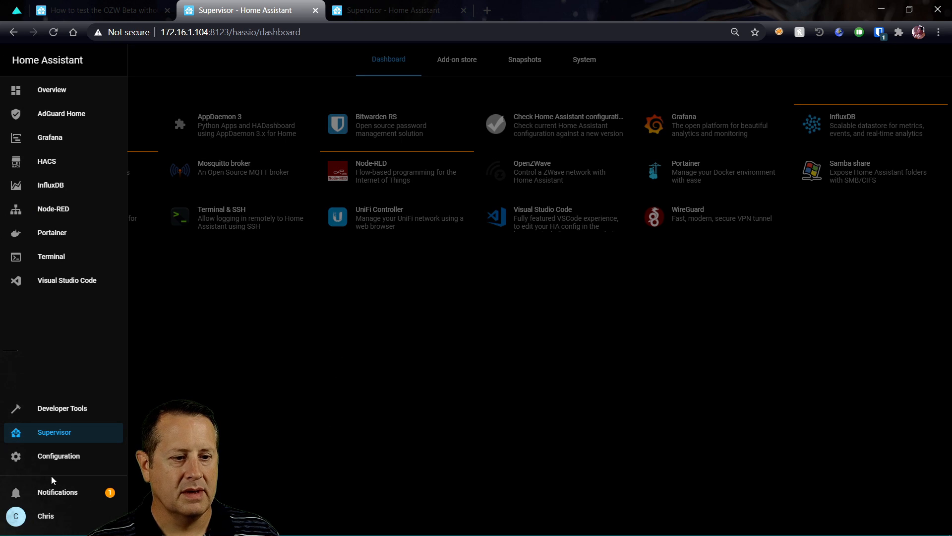
{"action": "left_click", "coordinate": [66, 461]}
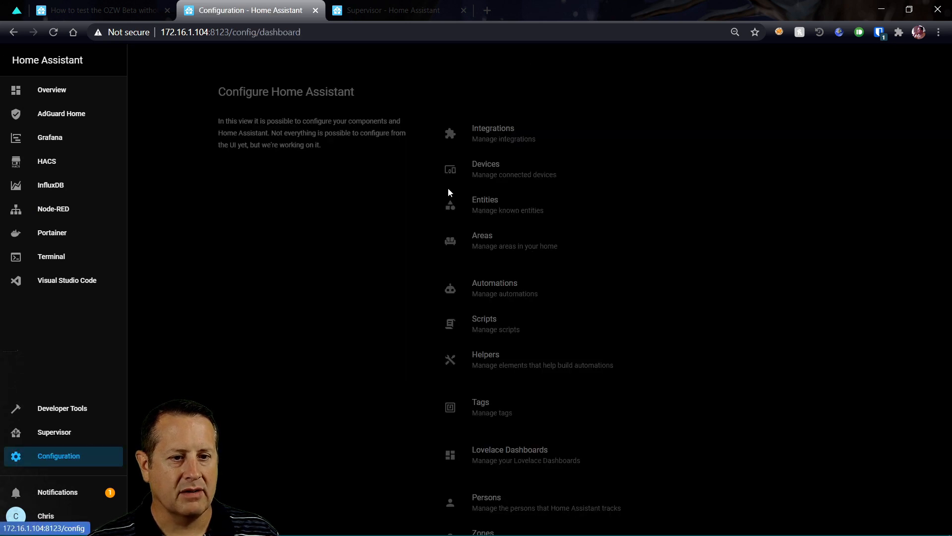
Confirm the old Z-Wave network is stopped, then start setting up the discovered OpenZWave (beta) integration
{"action": "left_click", "coordinate": [497, 180]}
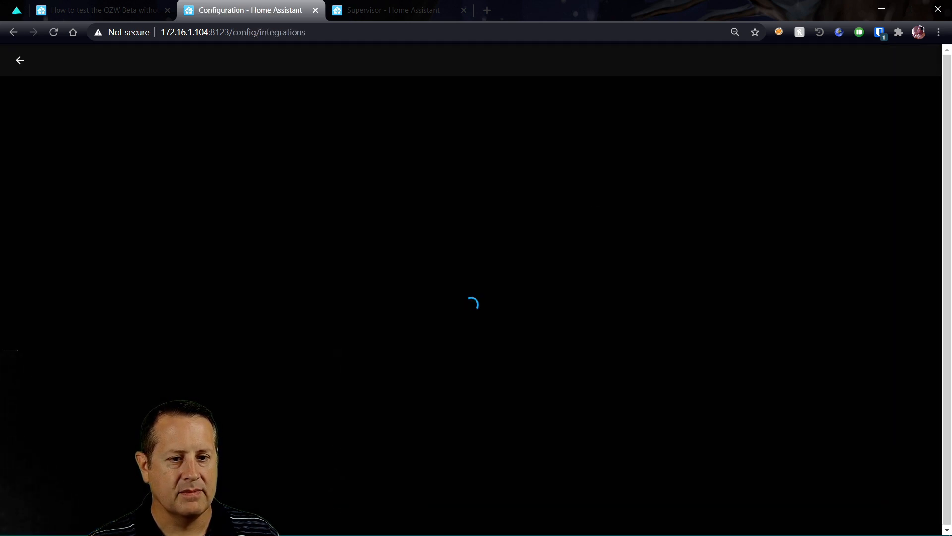
{"action": "scroll", "coordinate": [709, 356], "scroll_direction": "down", "scroll_amount": 4}
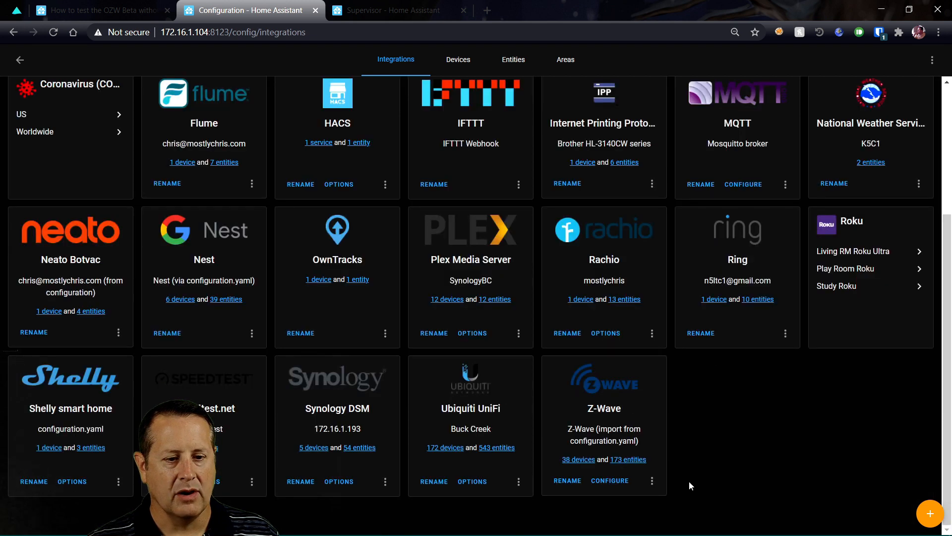
{"action": "left_click", "coordinate": [614, 485]}
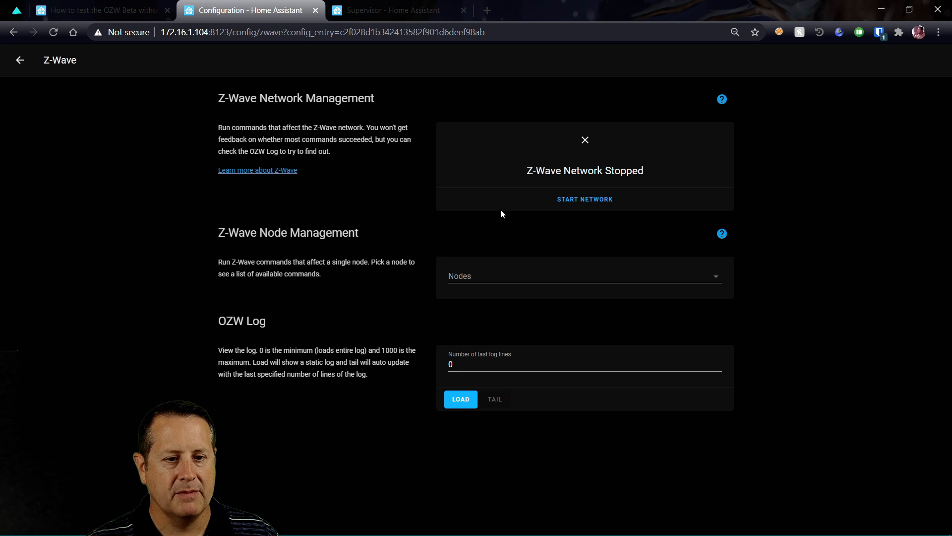
{"action": "left_click", "coordinate": [20, 60]}
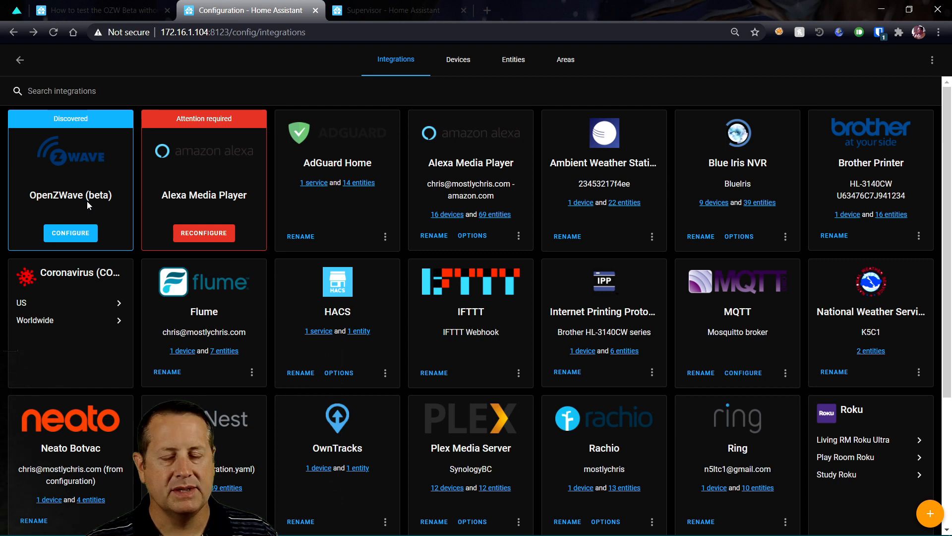
{"action": "left_click", "coordinate": [74, 238]}
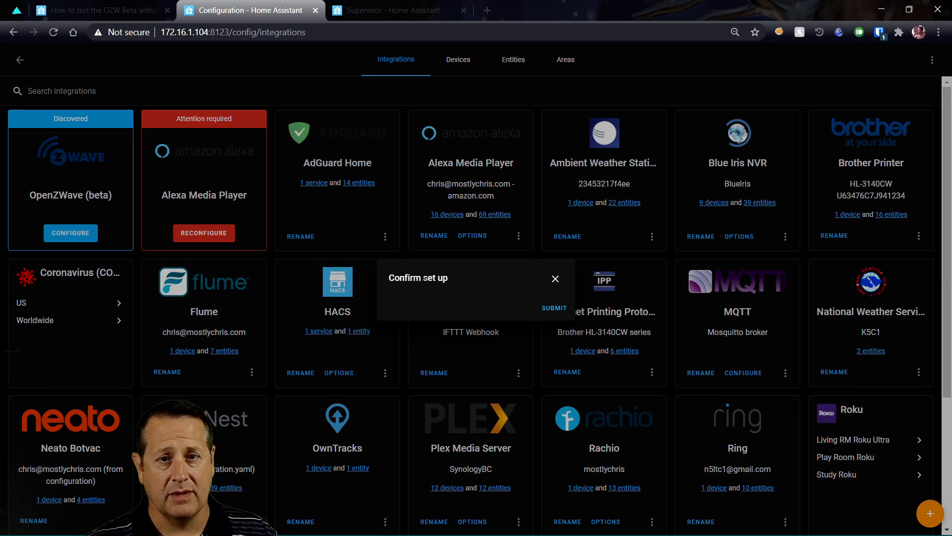
Submit the OpenZWave (beta) setup, dismiss the success message, and return to Configuration
{"action": "left_click", "coordinate": [554, 309]}
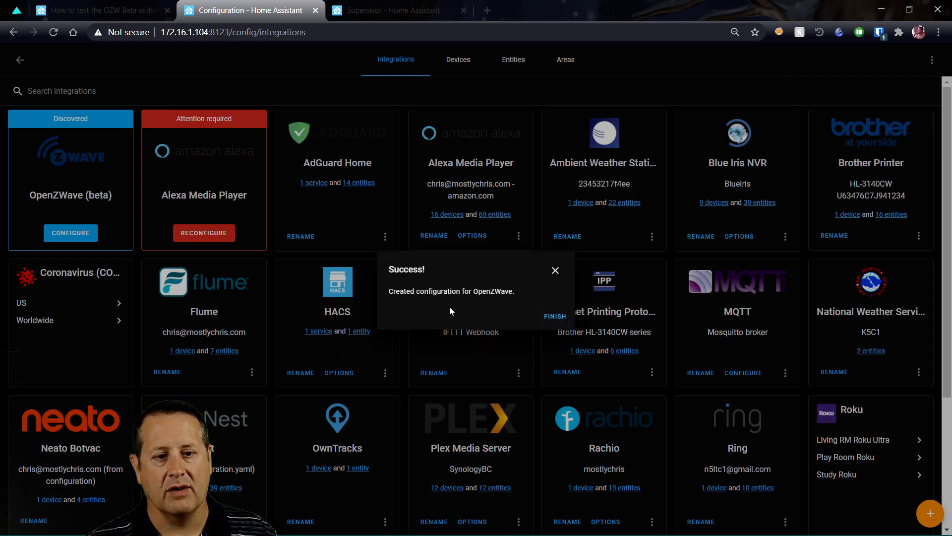
{"action": "left_click", "coordinate": [560, 322]}
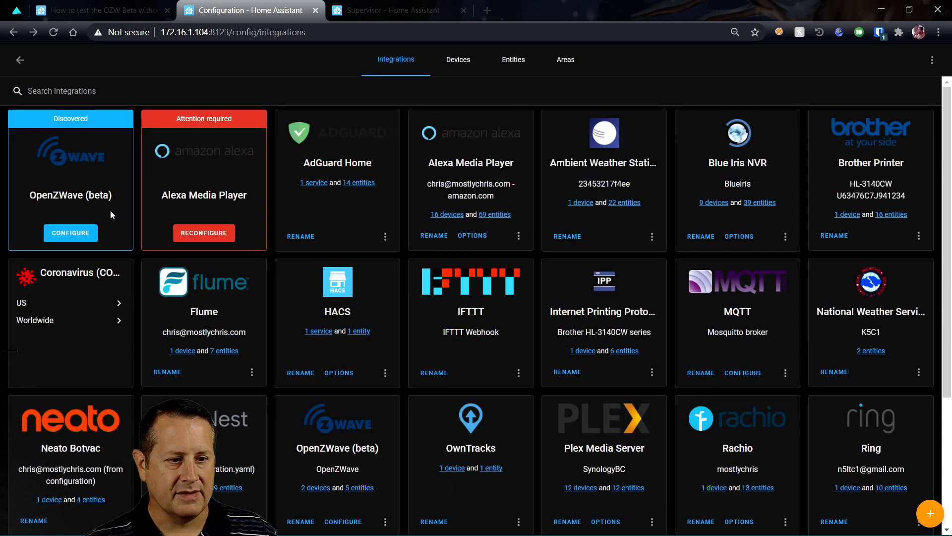
{"action": "left_click", "coordinate": [20, 61]}
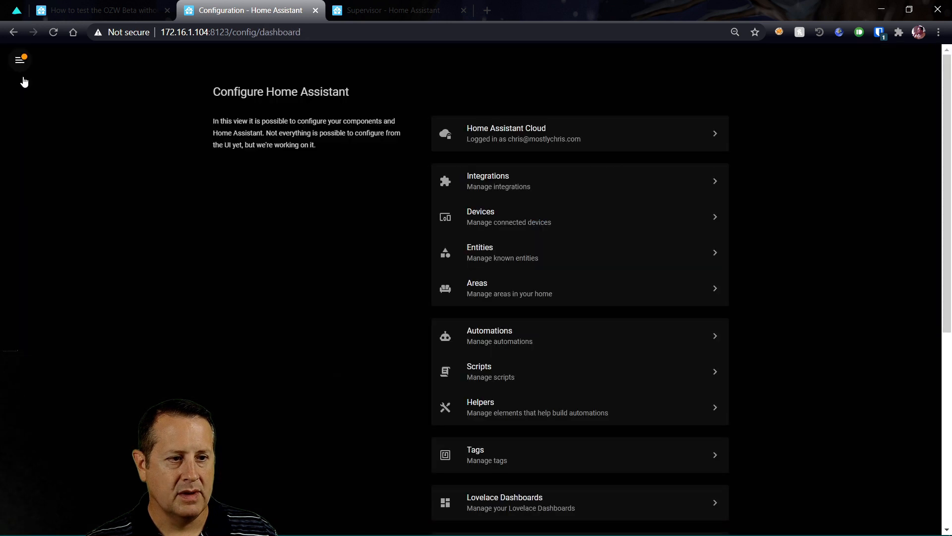
Start the OpenZWave add-on from Supervisor and bring up its Log page
{"action": "left_click", "coordinate": [19, 64]}
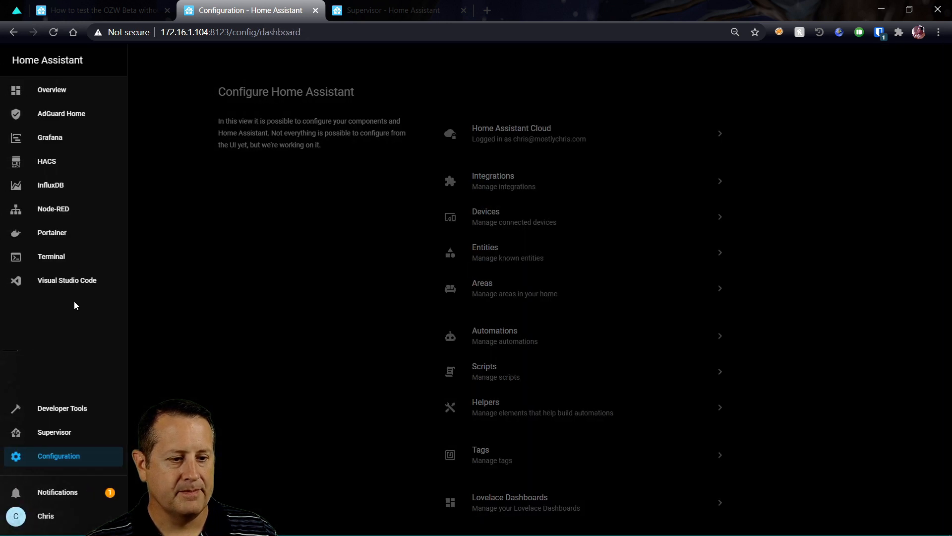
{"action": "left_click", "coordinate": [56, 435]}
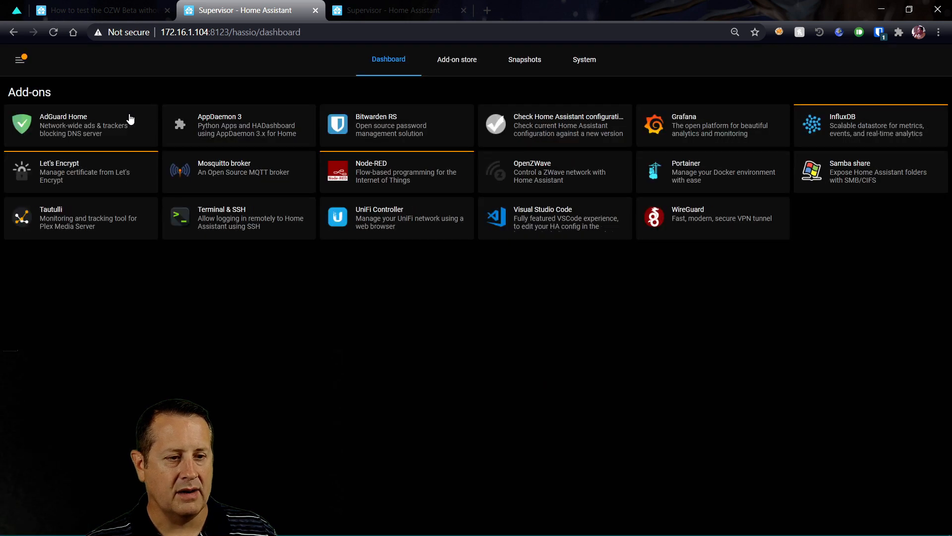
{"action": "left_click", "coordinate": [557, 180]}
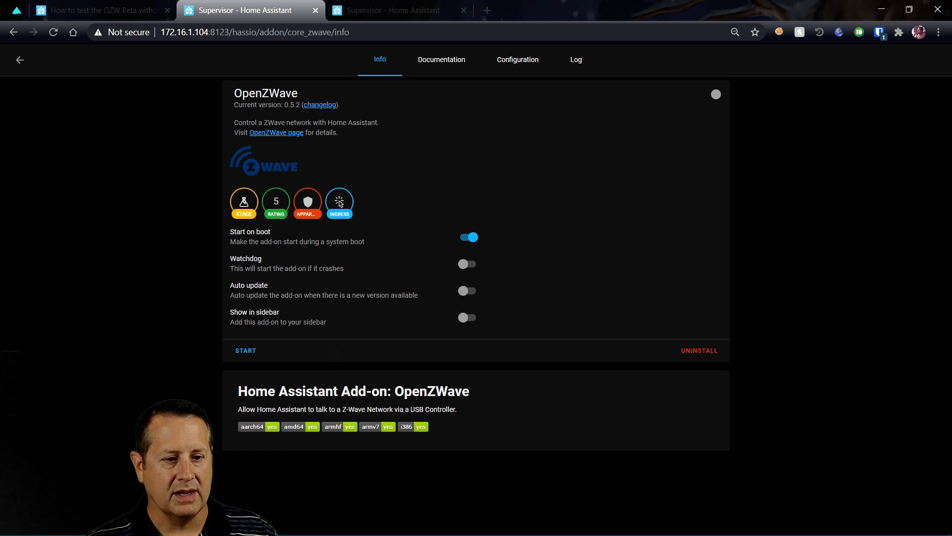
{"action": "left_click", "coordinate": [246, 352]}
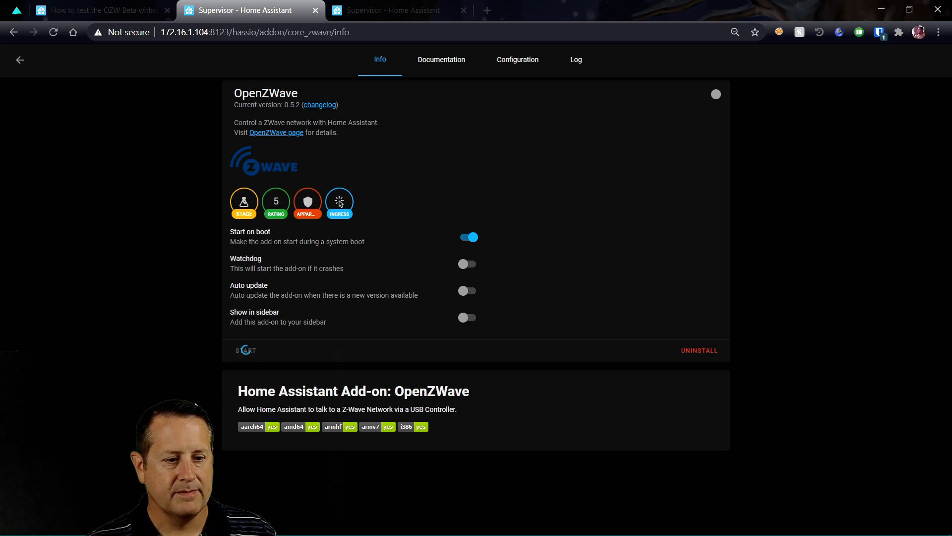
{"action": "left_click", "coordinate": [577, 62]}
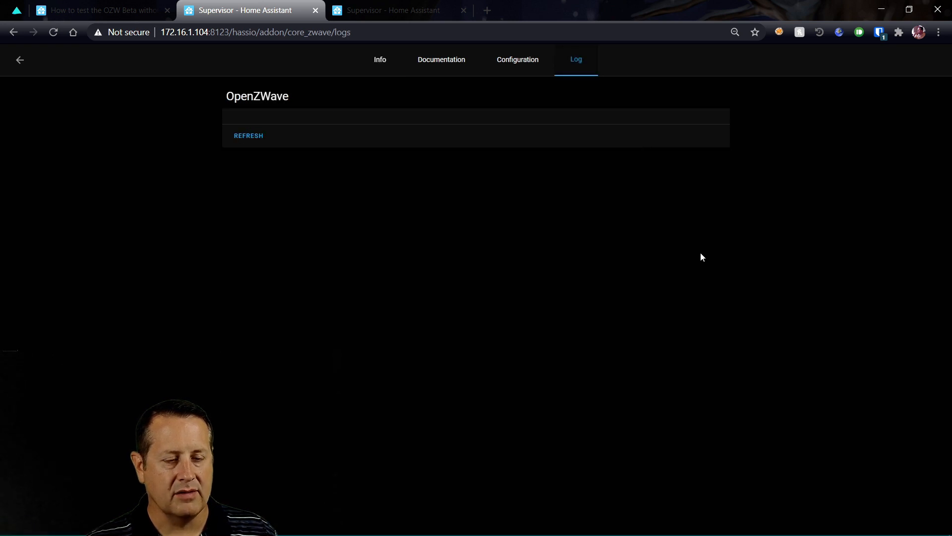
Refresh the OpenZWave log until node interview output appears, then return to the add-ons dashboard
{"action": "left_click", "coordinate": [259, 136]}
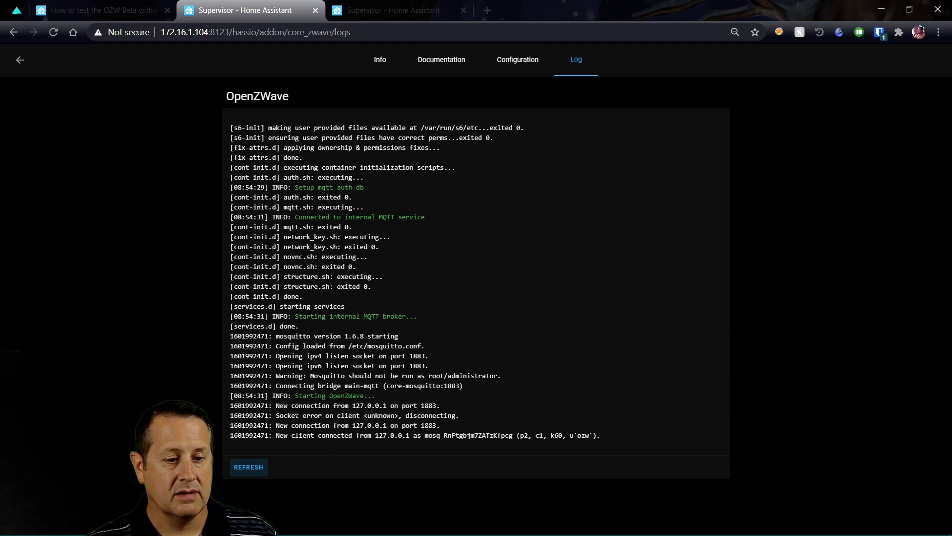
{"action": "left_click", "coordinate": [256, 469]}
{"action": "scroll", "coordinate": [256, 469], "scroll_direction": "down", "scroll_amount": 10}
{"action": "scroll", "coordinate": [255, 468], "scroll_direction": "down", "scroll_amount": 4}
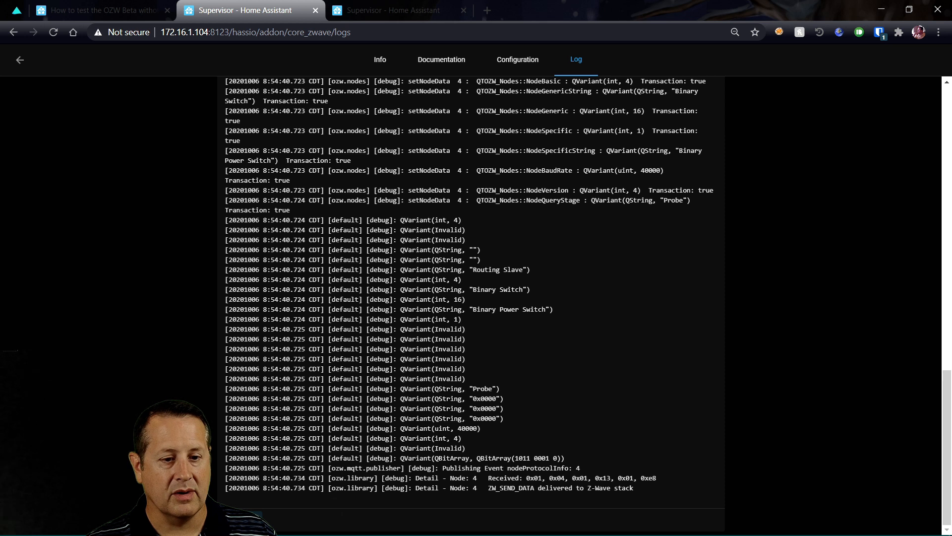
{"action": "left_click", "coordinate": [259, 505]}
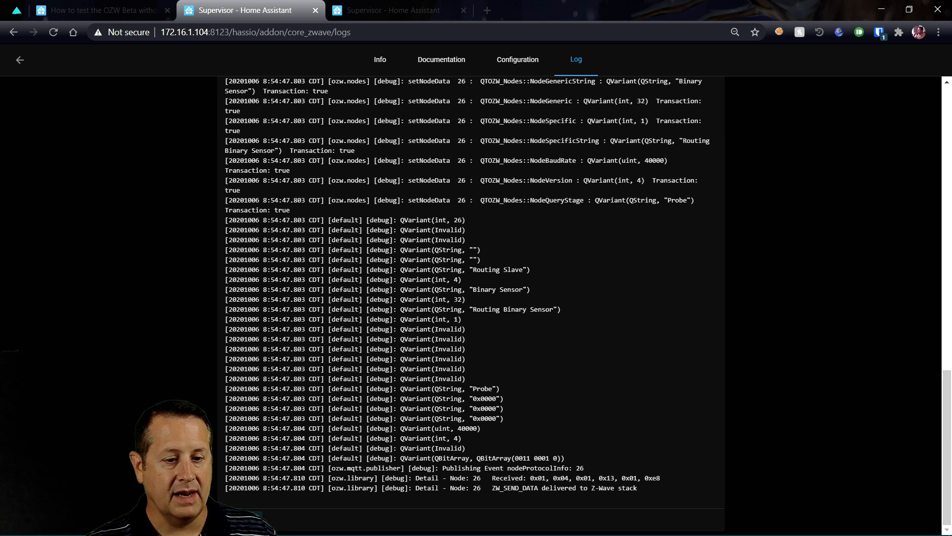
{"action": "left_click", "coordinate": [308, 520]}
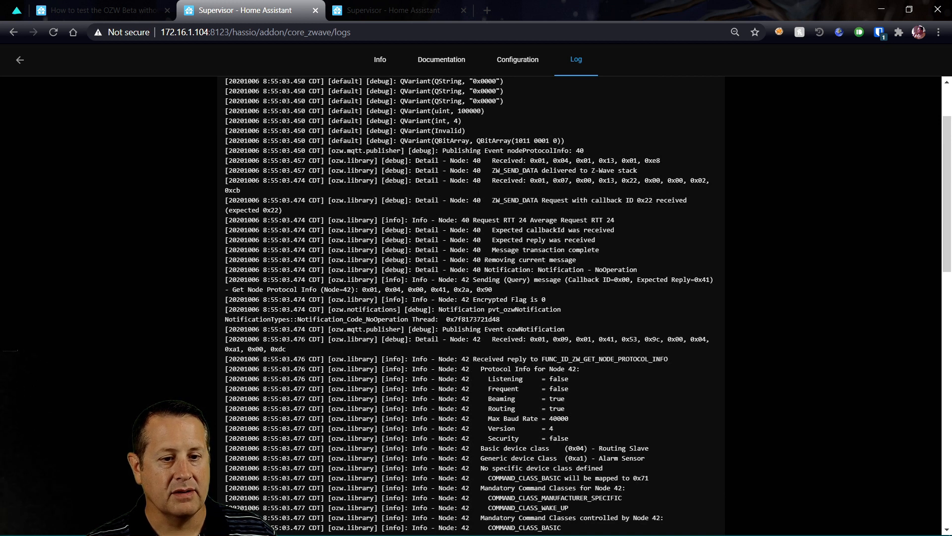
{"action": "scroll", "coordinate": [471, 297], "scroll_direction": "down", "scroll_amount": 15}
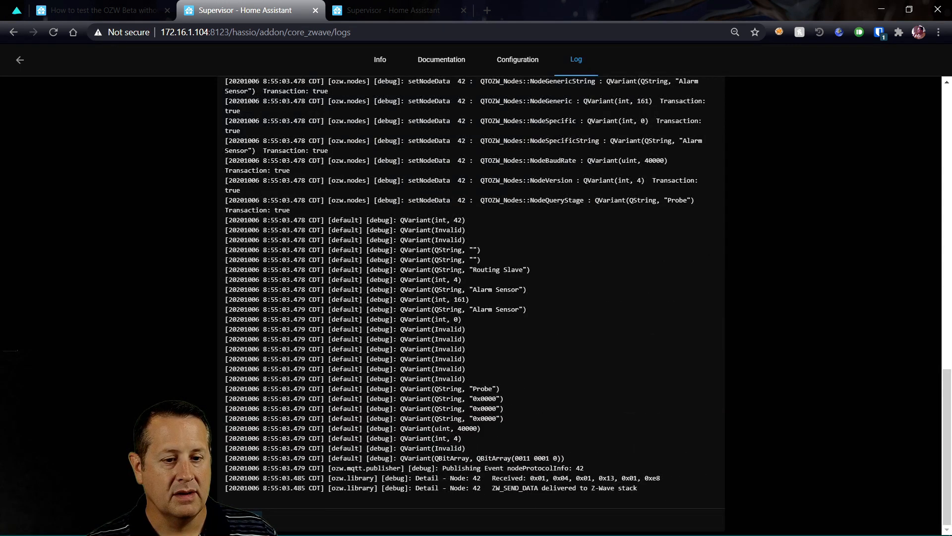
{"action": "left_click", "coordinate": [243, 519]}
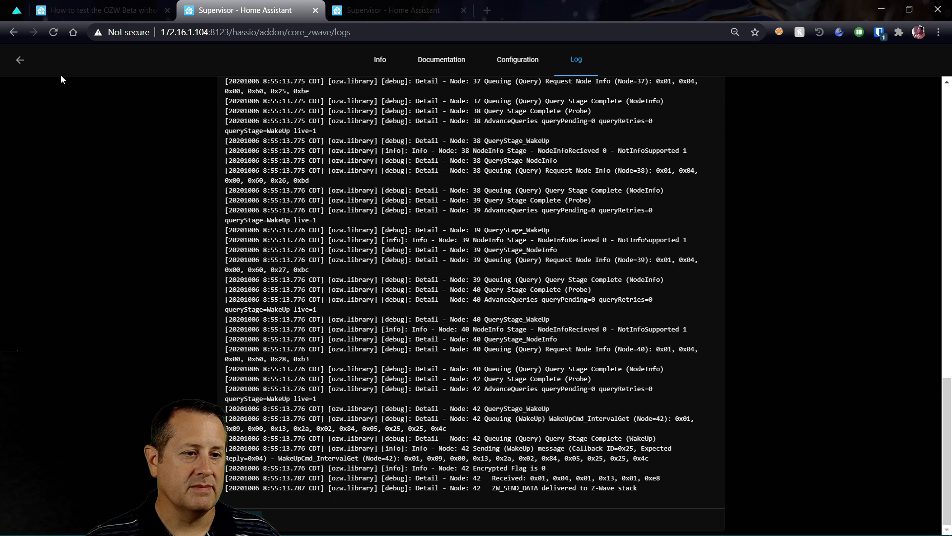
{"action": "left_click", "coordinate": [19, 59]}
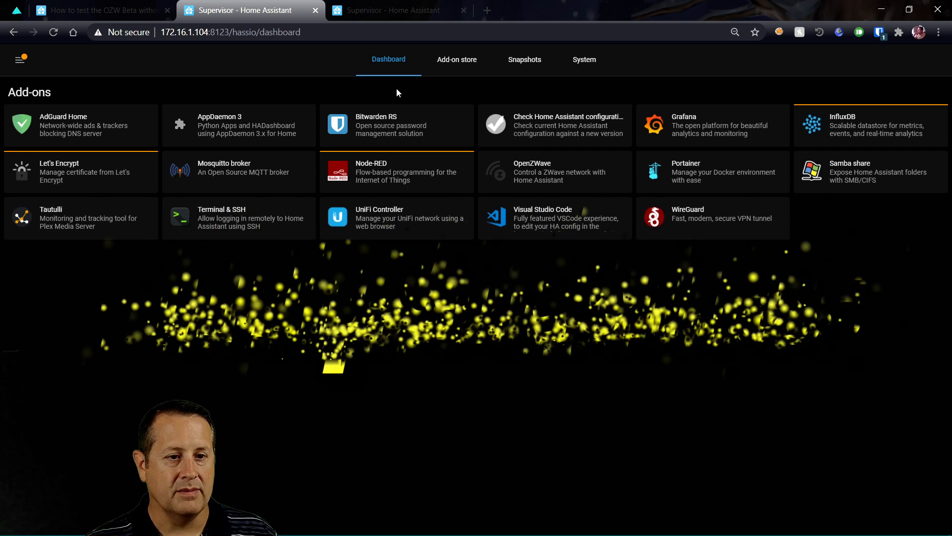
Search the add-on store for 'mos' and check Mosquitto broker is running version 5.1
{"action": "left_click", "coordinate": [455, 60]}
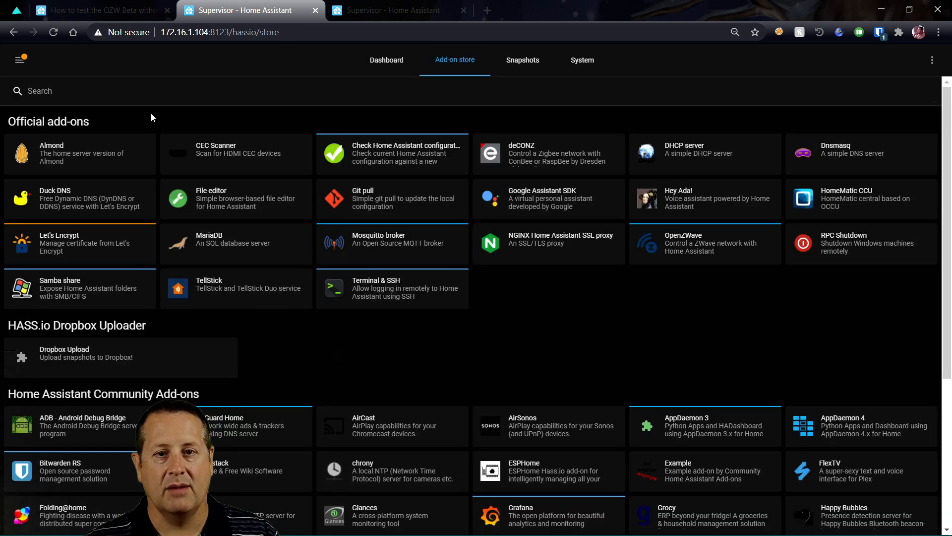
{"action": "left_click", "coordinate": [97, 92]}
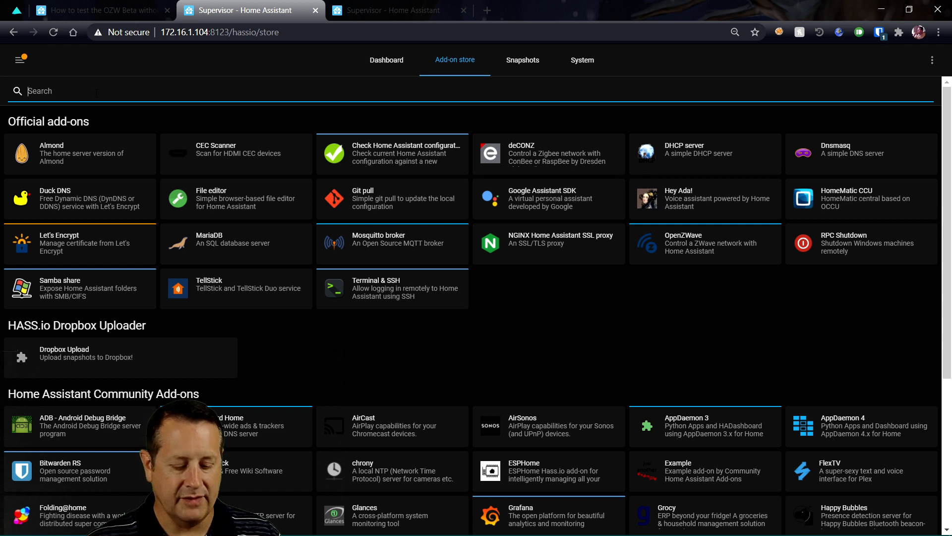
{"action": "type", "text": "mos"}
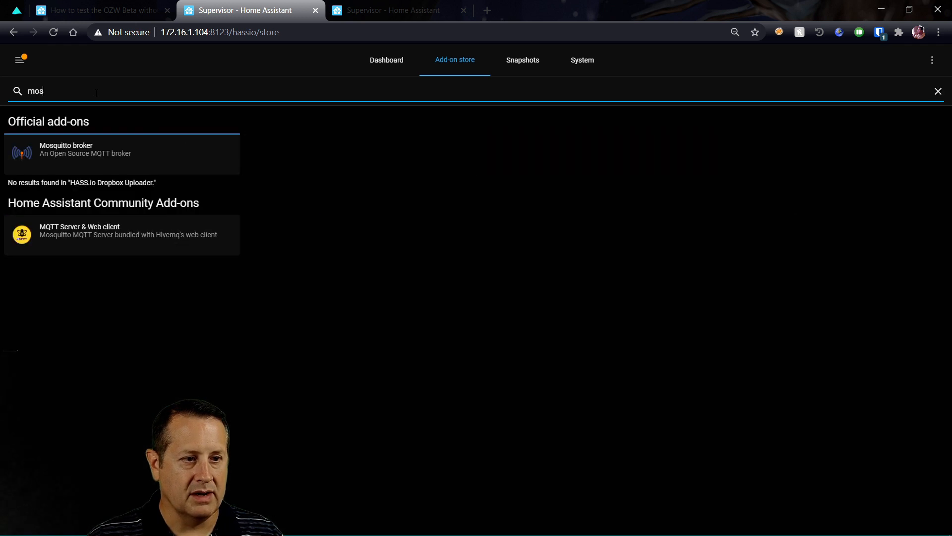
{"action": "left_click", "coordinate": [99, 153]}
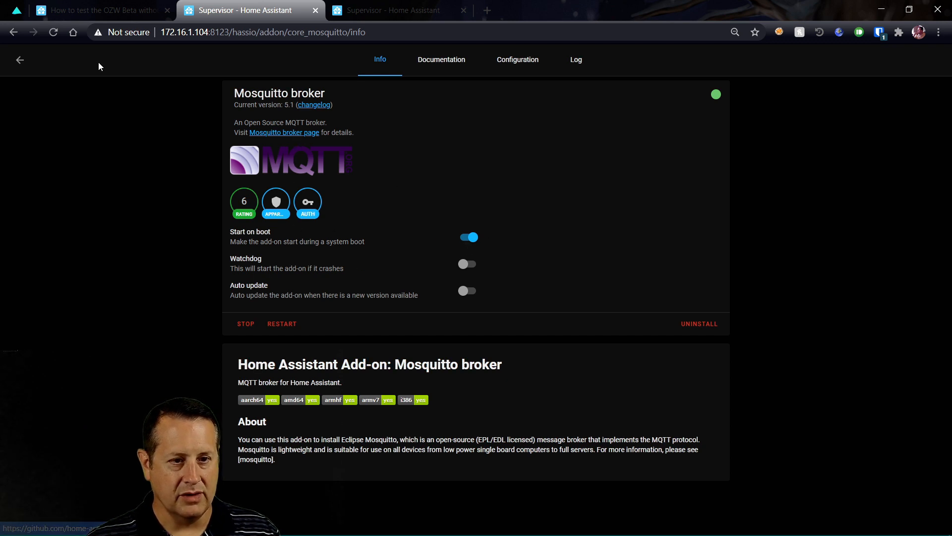
{"action": "left_click", "coordinate": [19, 61]}
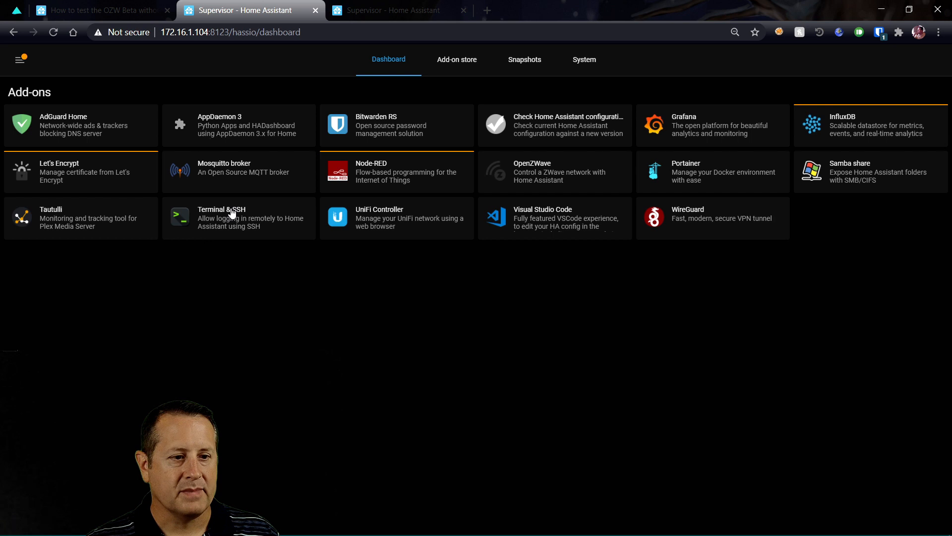
Go to the Integrations list under Configuration
{"action": "left_click", "coordinate": [24, 67]}
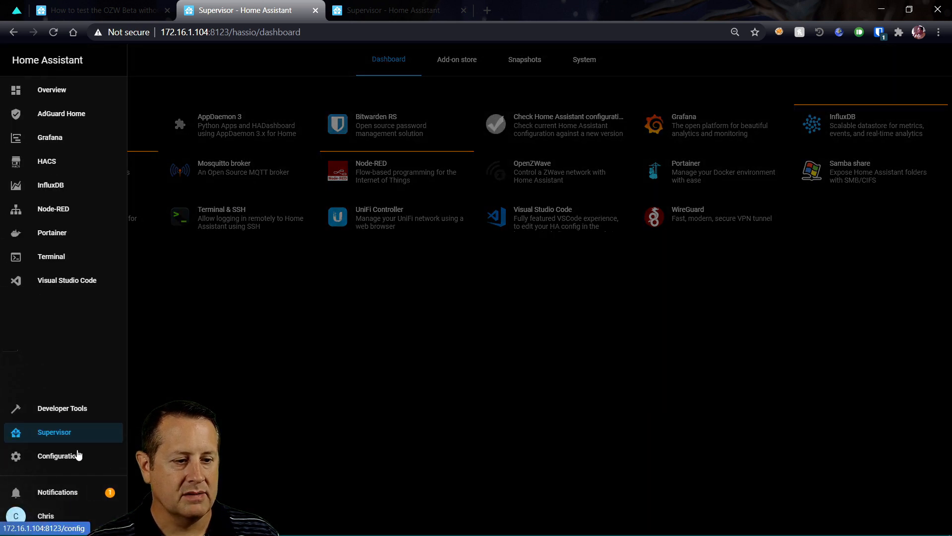
{"action": "left_click", "coordinate": [76, 459]}
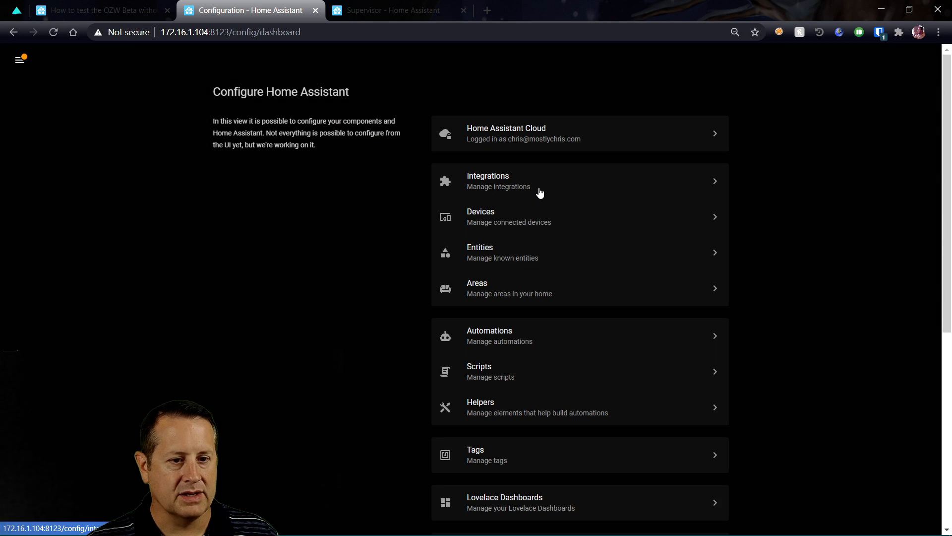
{"action": "left_click", "coordinate": [540, 196]}
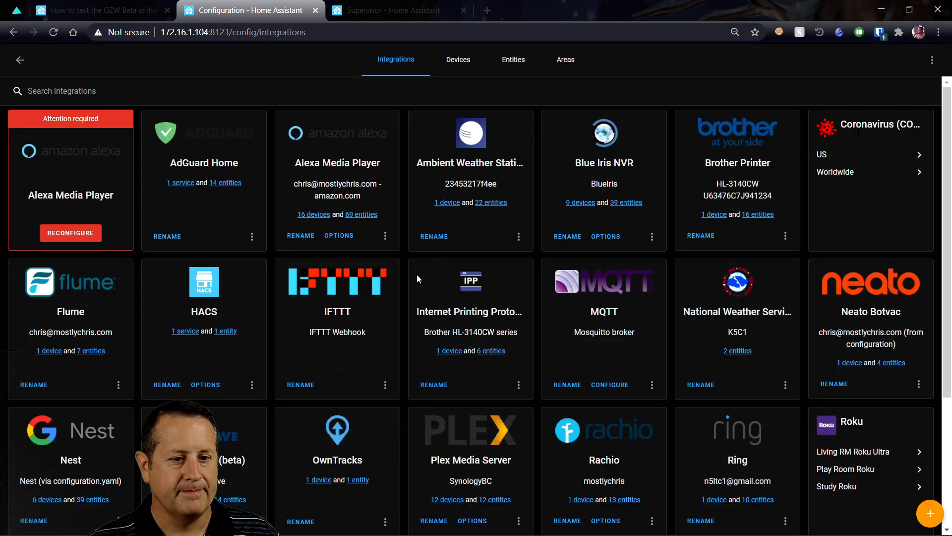
{"action": "scroll", "coordinate": [415, 282], "scroll_direction": "down", "scroll_amount": 2}
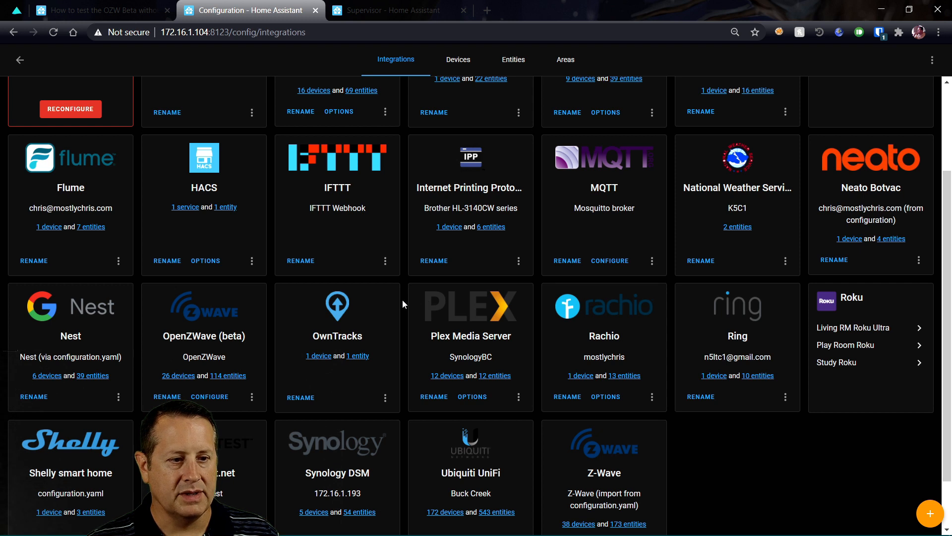
{"action": "scroll", "coordinate": [519, 340], "scroll_direction": "up", "scroll_amount": 2}
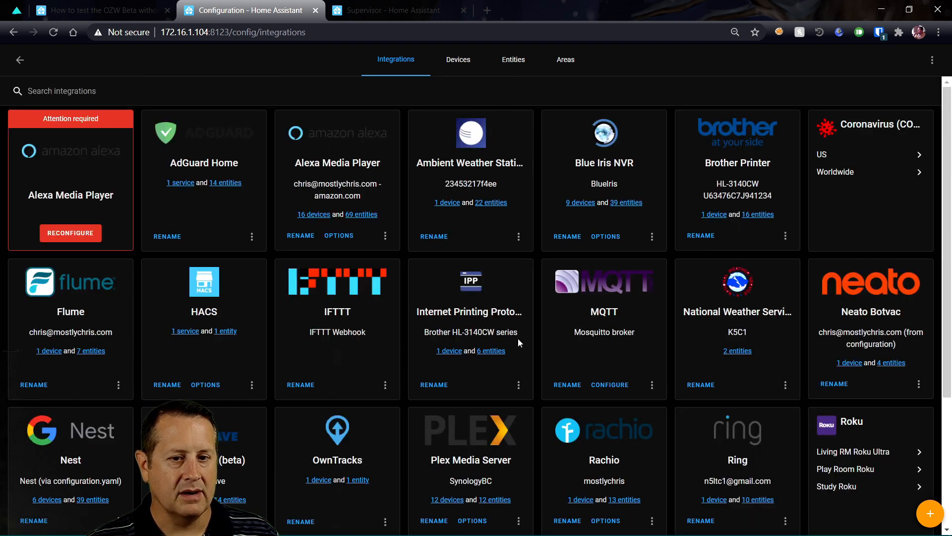
{"action": "scroll", "coordinate": [518, 339], "scroll_direction": "down", "scroll_amount": 3}
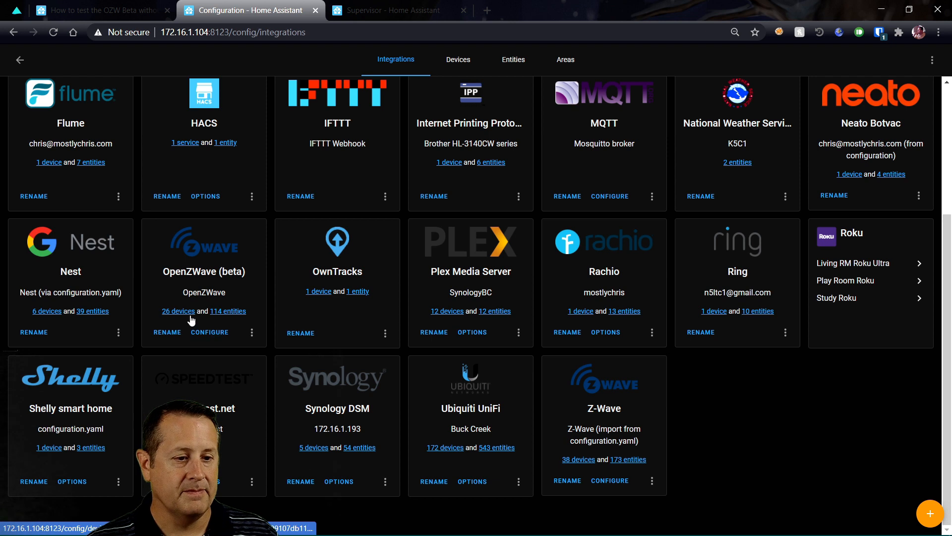
Look at OpenZWave's configure page, then list the 26 OpenZWave (beta) devices
{"action": "left_click", "coordinate": [201, 331]}
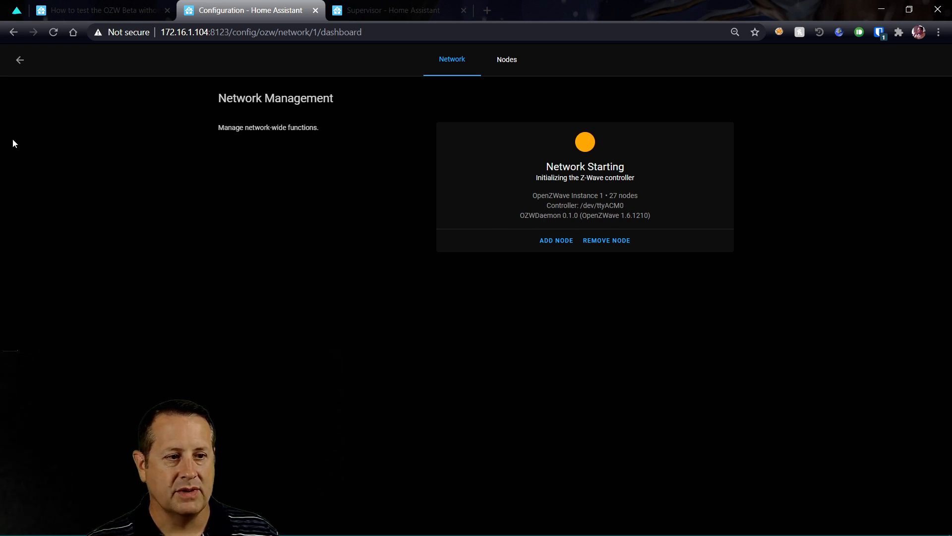
{"action": "left_click", "coordinate": [20, 60]}
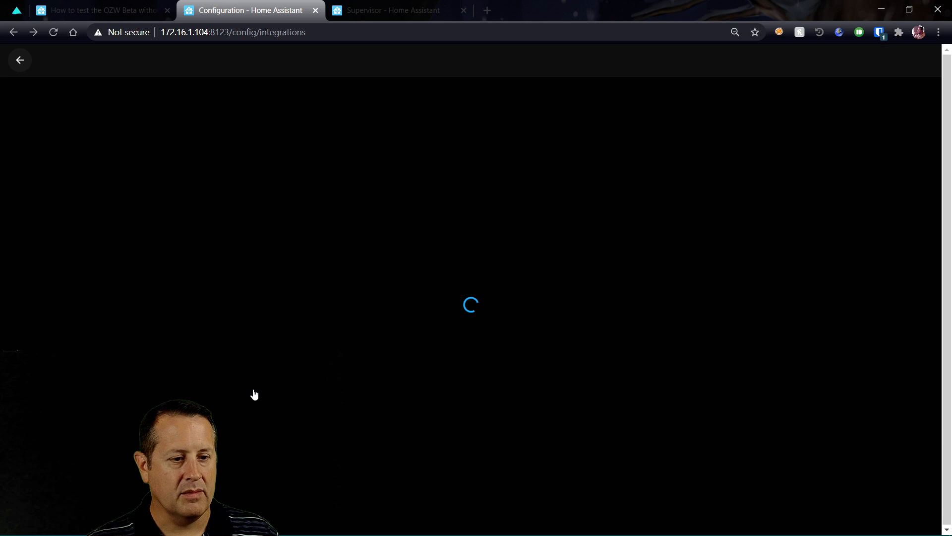
{"action": "scroll", "coordinate": [234, 404], "scroll_direction": "down", "scroll_amount": 4}
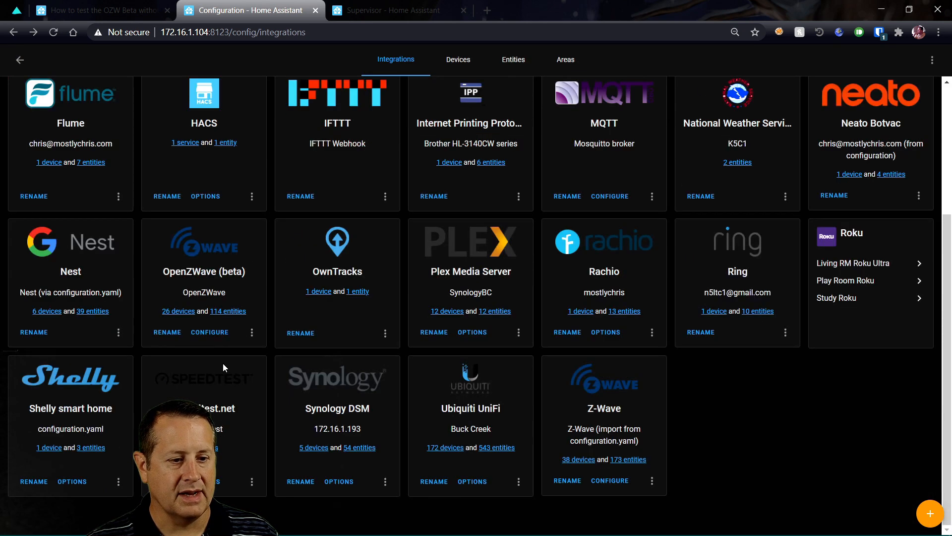
{"action": "left_click", "coordinate": [173, 312]}
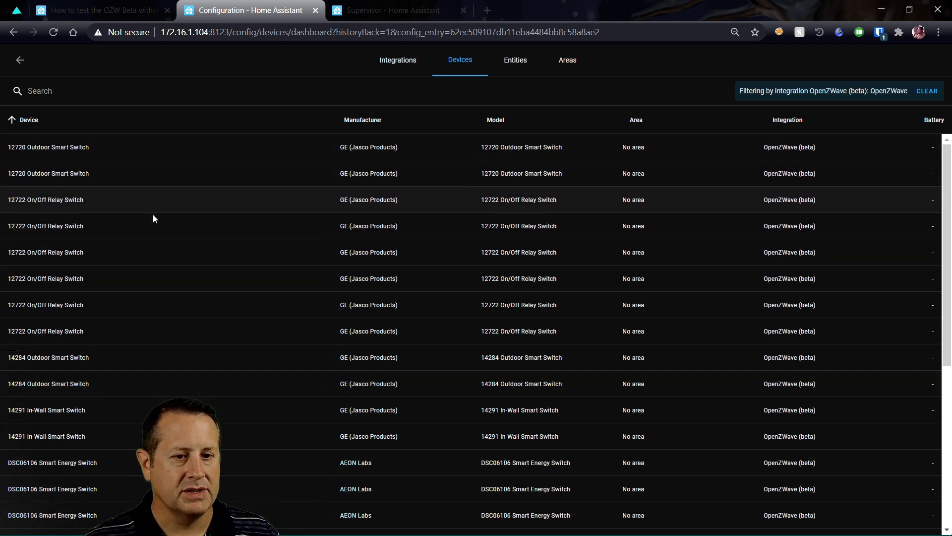
Browse the OpenZWave device list and open the first 12720 Outdoor Smart Switch (node 27)
{"action": "scroll", "coordinate": [165, 347], "scroll_direction": "down", "scroll_amount": 5}
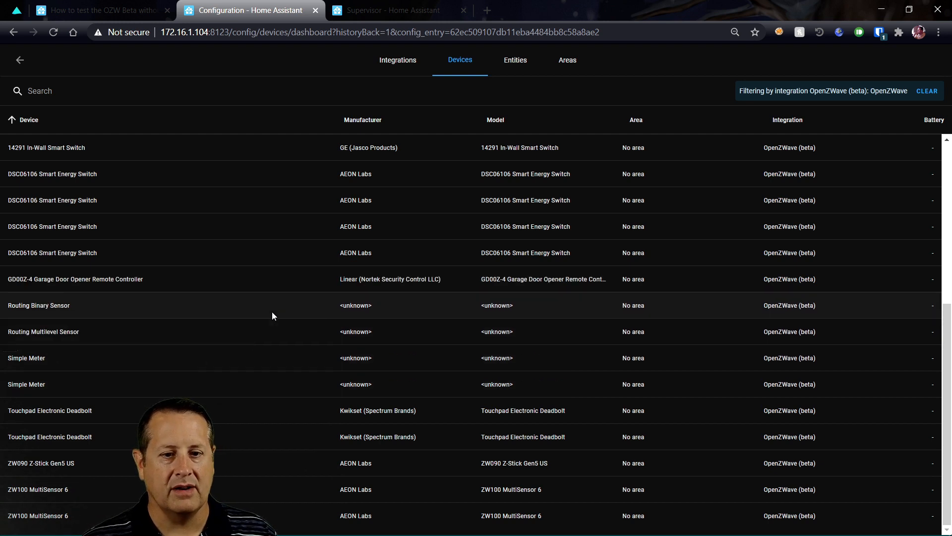
{"action": "scroll", "coordinate": [239, 234], "scroll_direction": "up", "scroll_amount": 6}
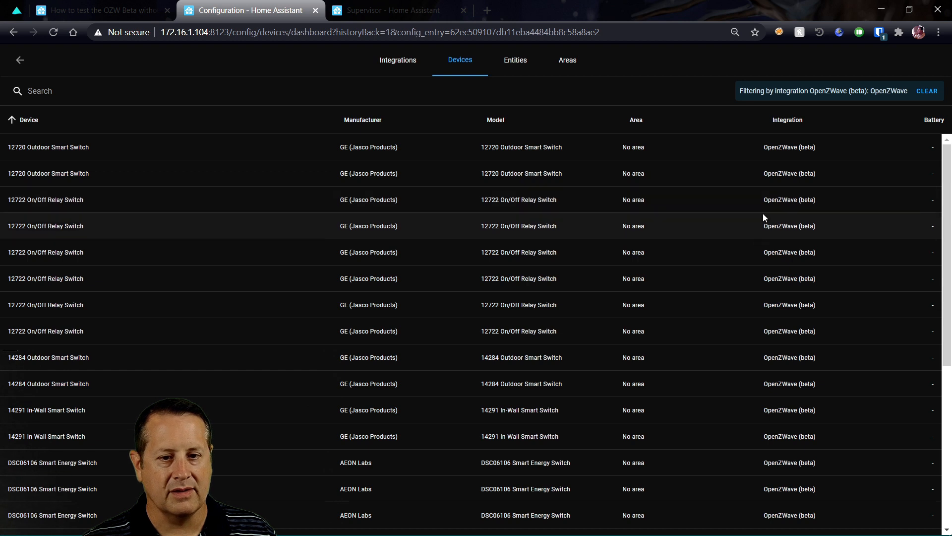
{"action": "scroll", "coordinate": [797, 174], "scroll_direction": "down", "scroll_amount": 6}
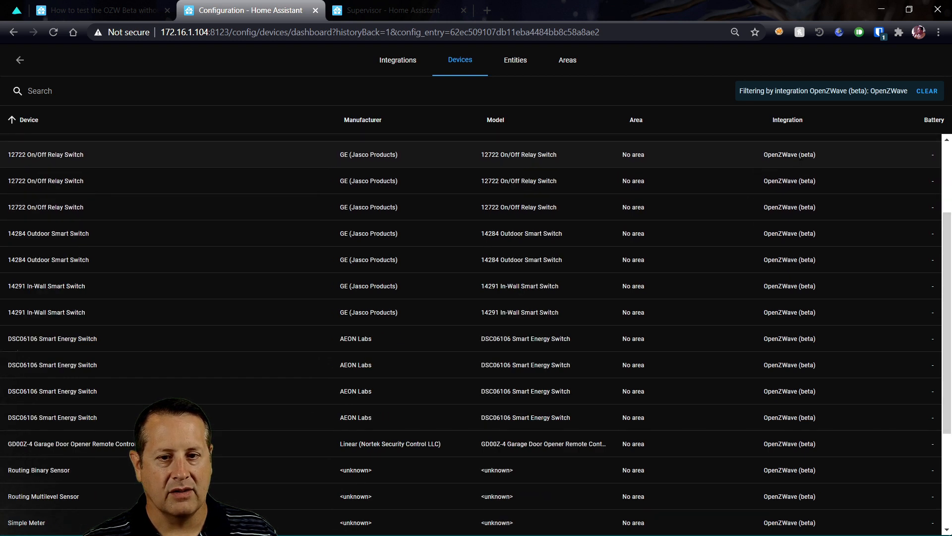
{"action": "scroll", "coordinate": [787, 186], "scroll_direction": "up", "scroll_amount": 5}
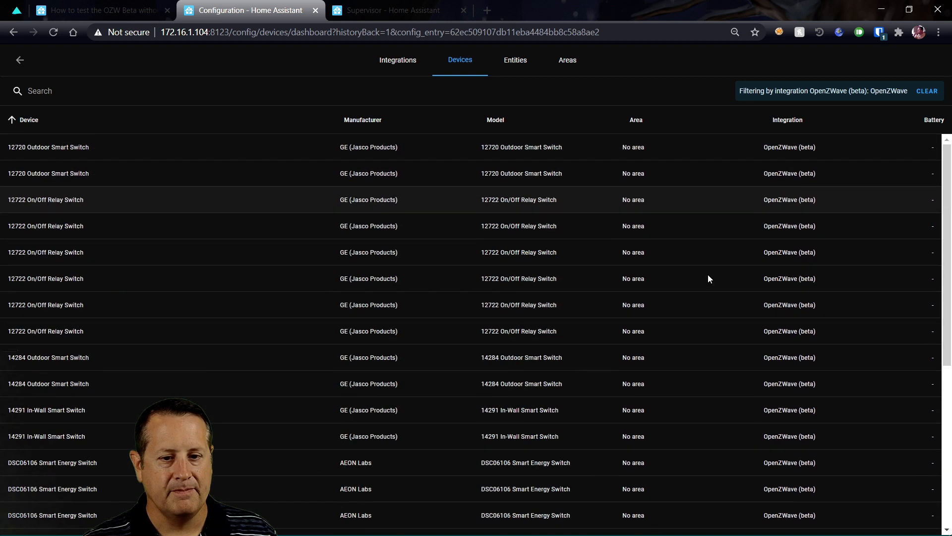
{"action": "scroll", "coordinate": [465, 461], "scroll_direction": "down", "scroll_amount": 6}
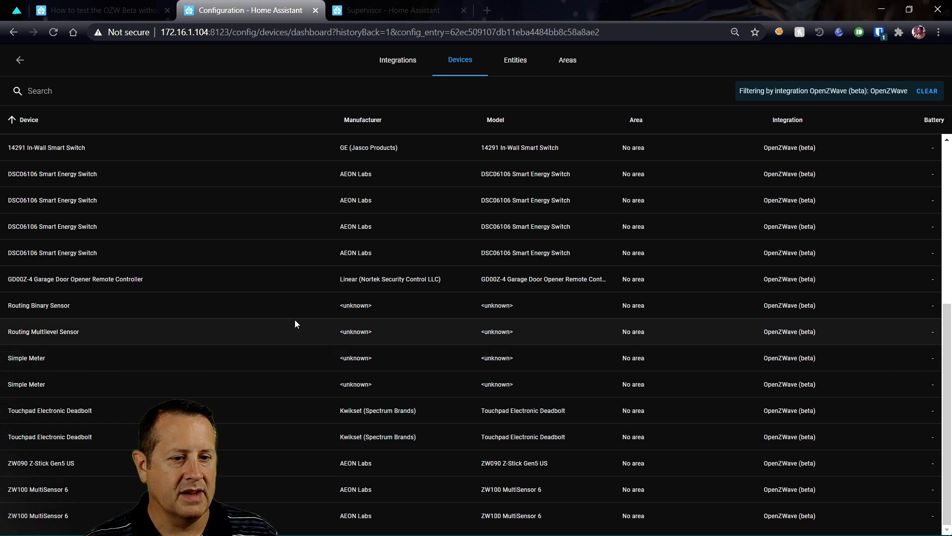
{"action": "scroll", "coordinate": [221, 358], "scroll_direction": "up", "scroll_amount": 5}
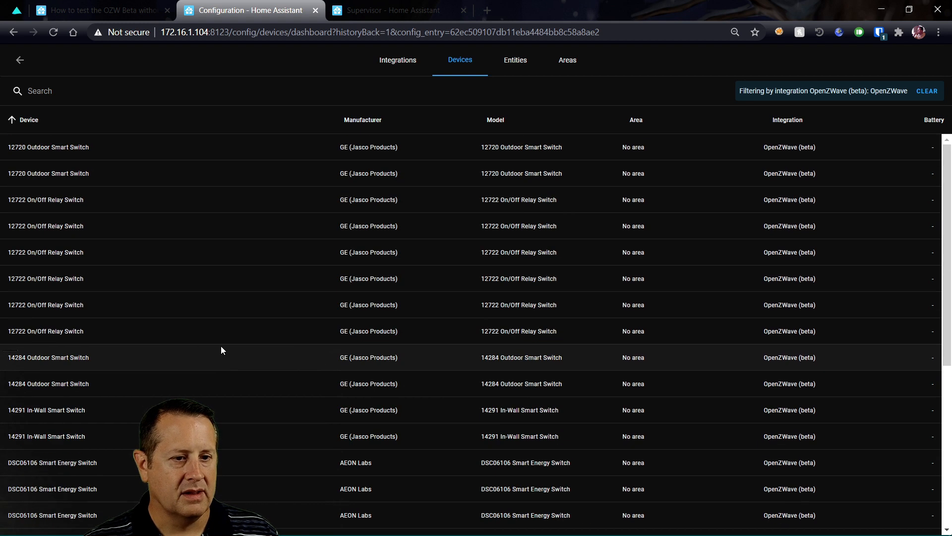
{"action": "left_click", "coordinate": [66, 147]}
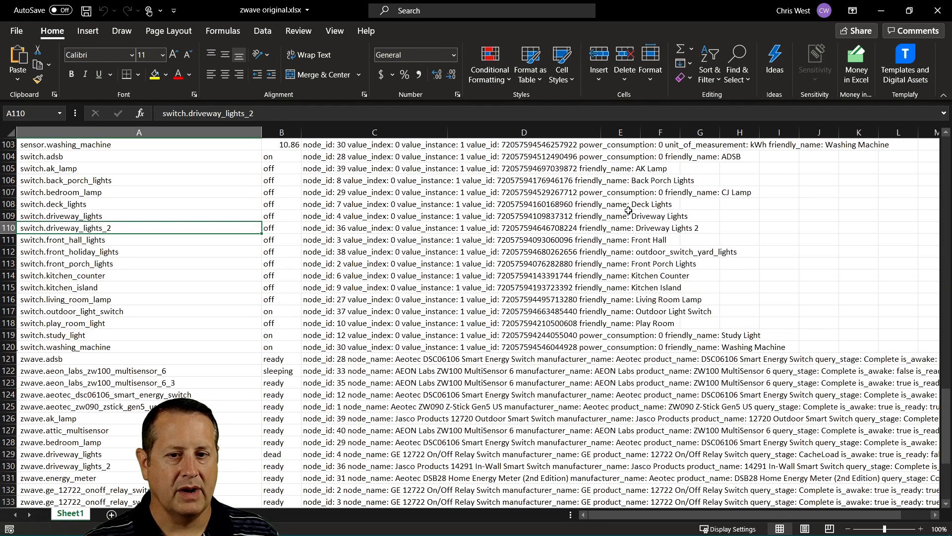
Collapse Excel's ribbon and find node 27's old entity ID switch.living_room_lamp in row 116
{"action": "left_click", "coordinate": [943, 96]}
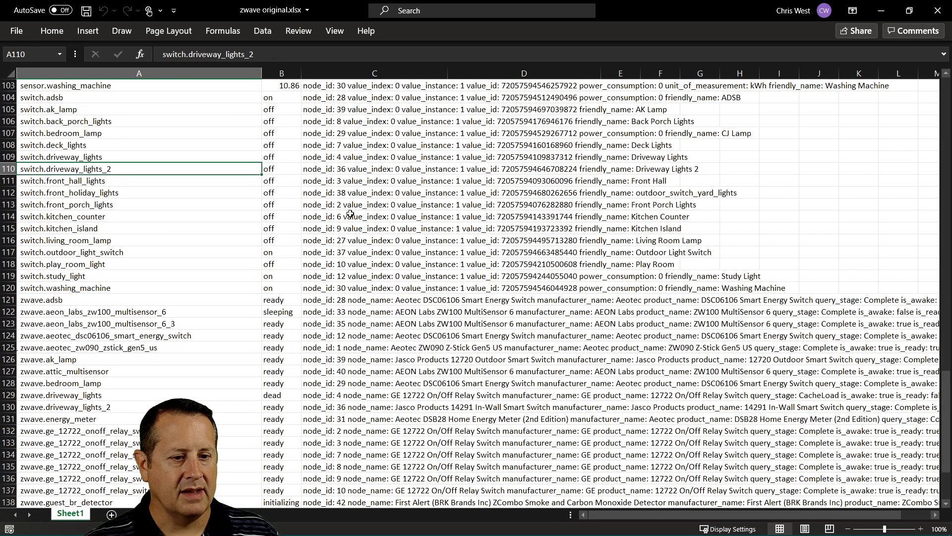
{"action": "scroll", "coordinate": [349, 130], "scroll_direction": "down", "scroll_amount": 8}
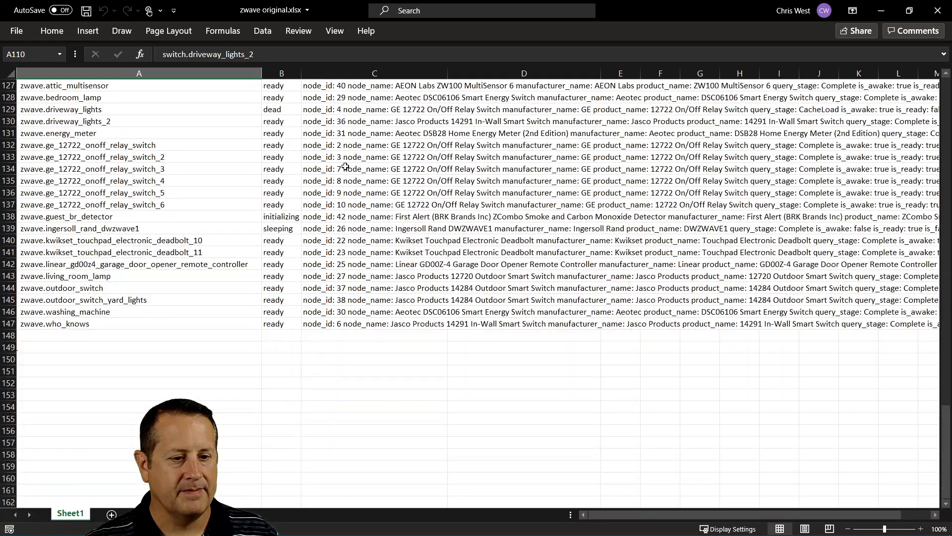
{"action": "scroll", "coordinate": [346, 167], "scroll_direction": "up", "scroll_amount": 4}
{"action": "scroll", "coordinate": [346, 169], "scroll_direction": "up", "scroll_amount": 20}
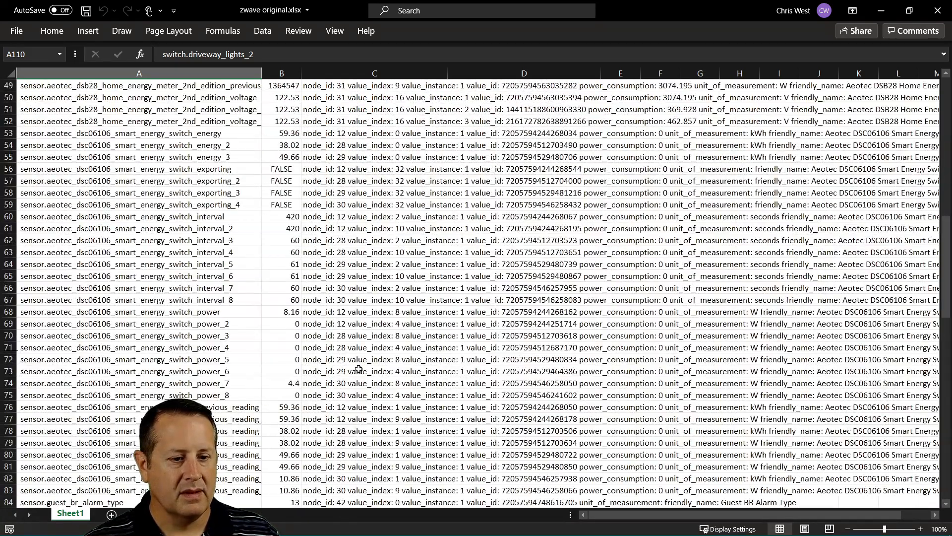
{"action": "scroll", "coordinate": [355, 326], "scroll_direction": "up", "scroll_amount": 8}
{"action": "scroll", "coordinate": [351, 230], "scroll_direction": "up", "scroll_amount": 8}
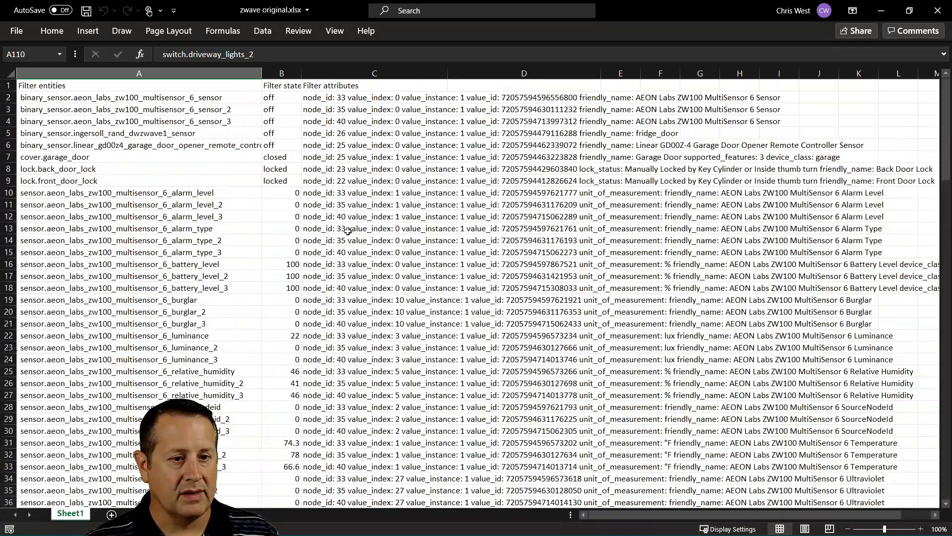
{"action": "scroll", "coordinate": [347, 231], "scroll_direction": "down", "scroll_amount": 2}
{"action": "scroll", "coordinate": [347, 232], "scroll_direction": "down", "scroll_amount": 20}
{"action": "left_click", "coordinate": [348, 455]}
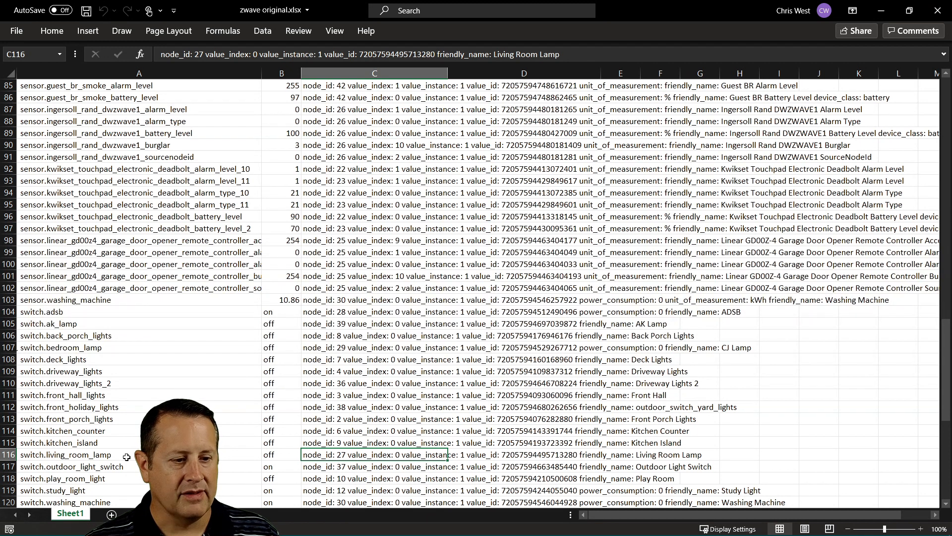
{"action": "left_click", "coordinate": [83, 456]}
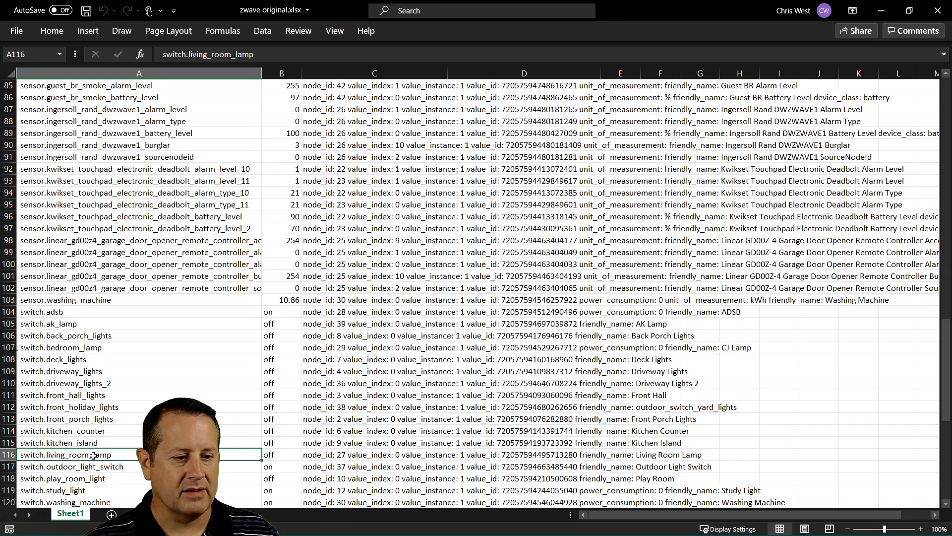
{"action": "mouse_move", "coordinate": [82, 527]}
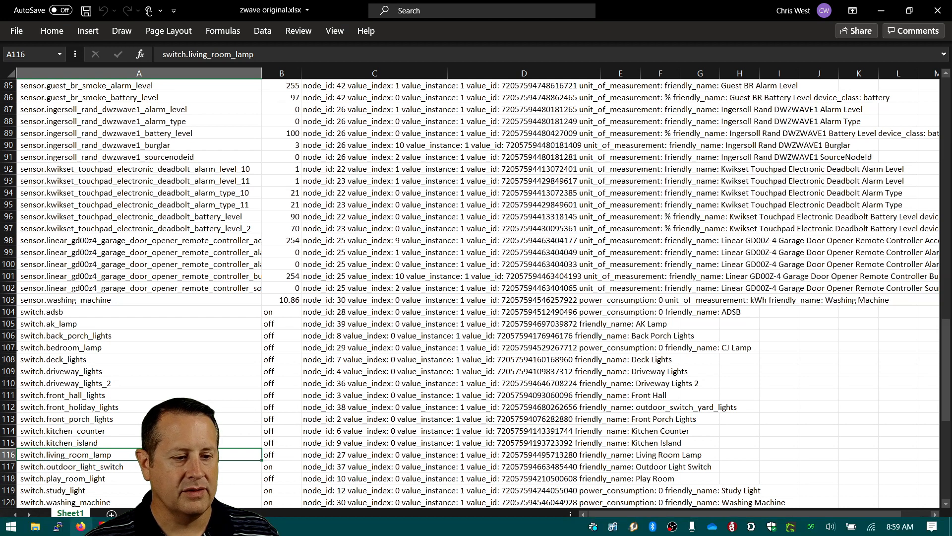
{"action": "key", "text": "alt+Tab"}
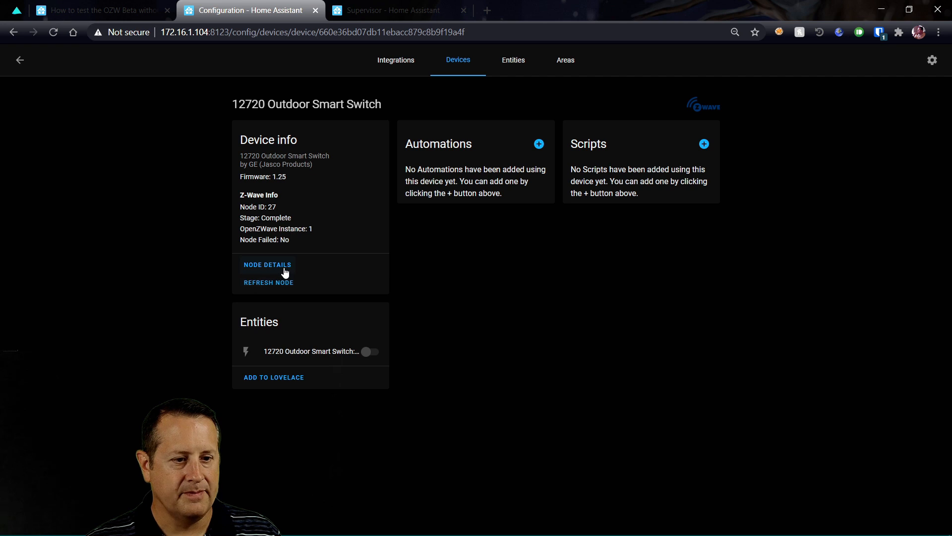
Rename node 27's device to 'Living Room Lamp' and accept renaming its entity IDs too
{"action": "left_click", "coordinate": [284, 268]}
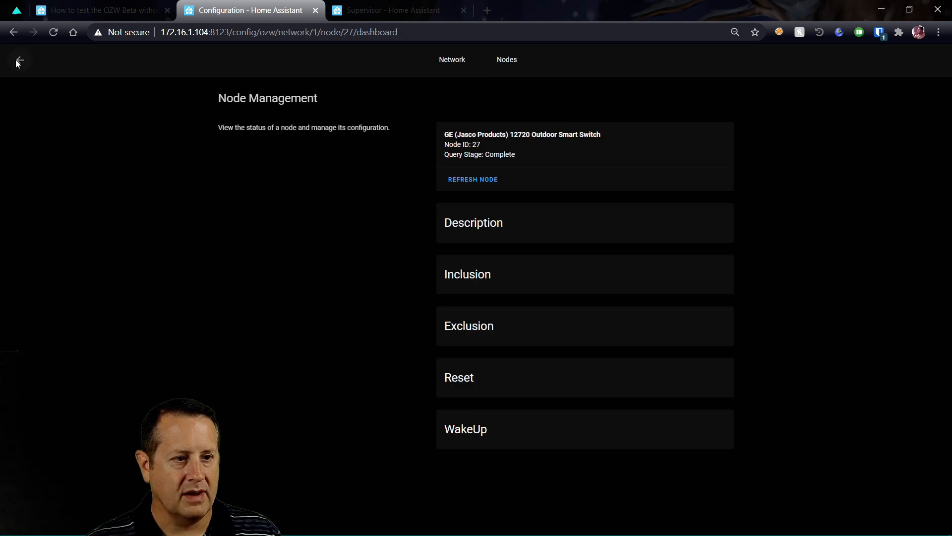
{"action": "left_click", "coordinate": [18, 60]}
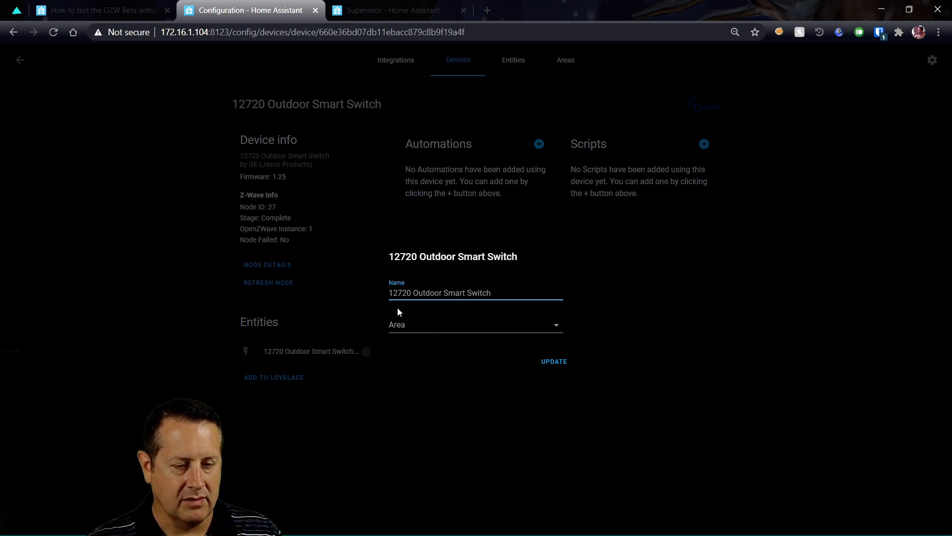
{"action": "key", "text": "ctrl+a"}
{"action": "type", "text": "Living Room Lamp"}
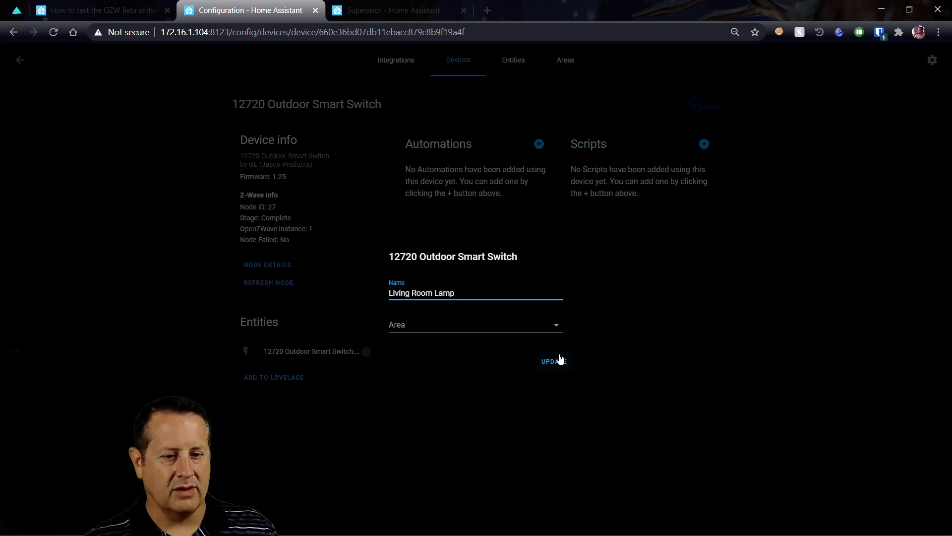
{"action": "left_click", "coordinate": [556, 362]}
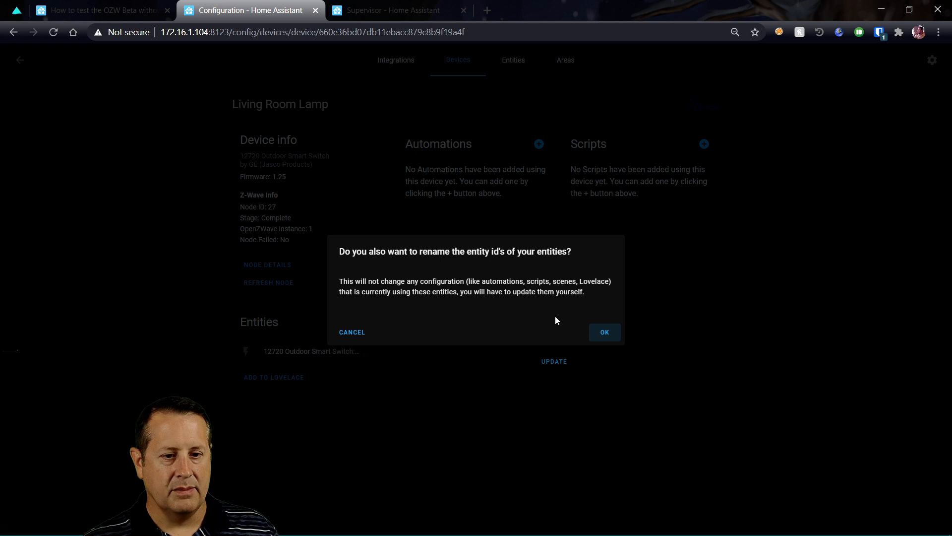
{"action": "left_click", "coordinate": [602, 332]}
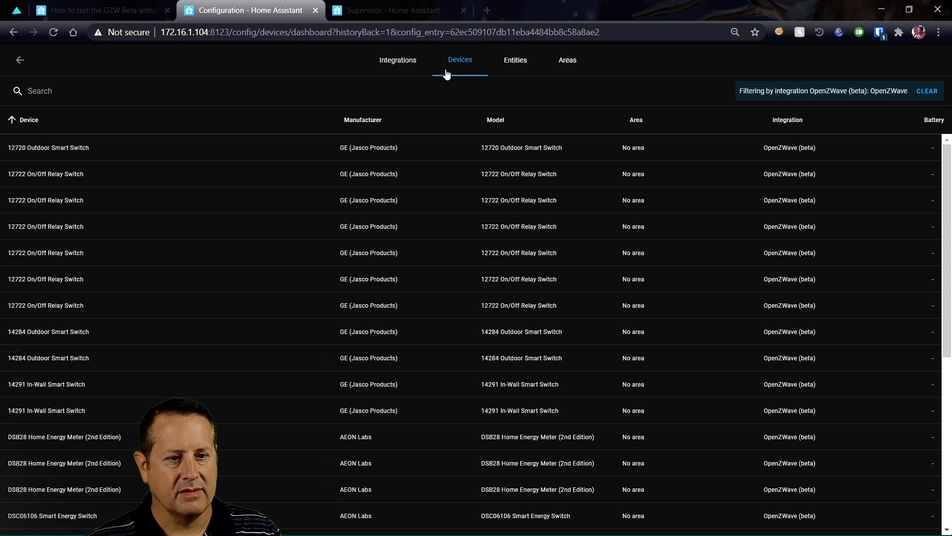
Try changing the lamp's switch entity ID to switch.living_room_lamp; it's rejected as already registered
{"action": "scroll", "coordinate": [184, 298], "scroll_direction": "down", "scroll_amount": 3}
{"action": "scroll", "coordinate": [183, 297], "scroll_direction": "down", "scroll_amount": 3}
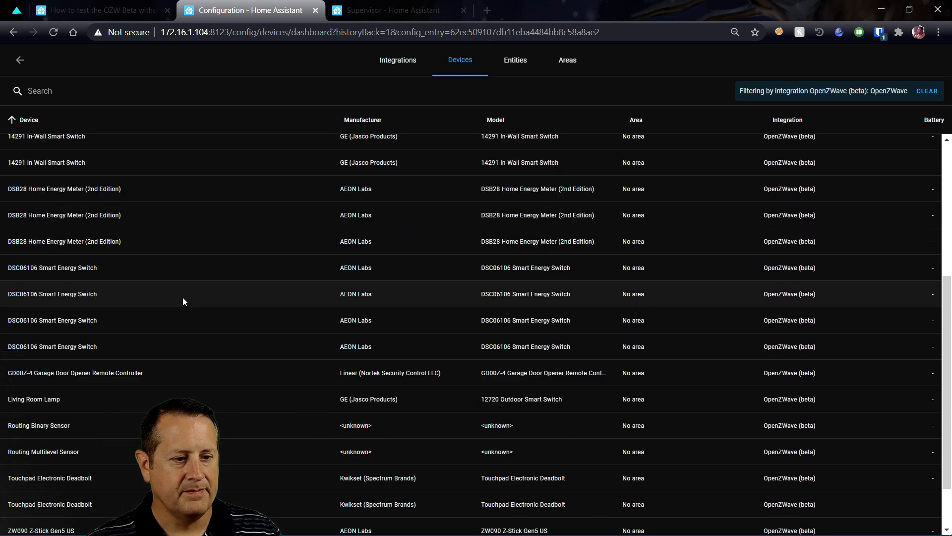
{"action": "left_click", "coordinate": [40, 403]}
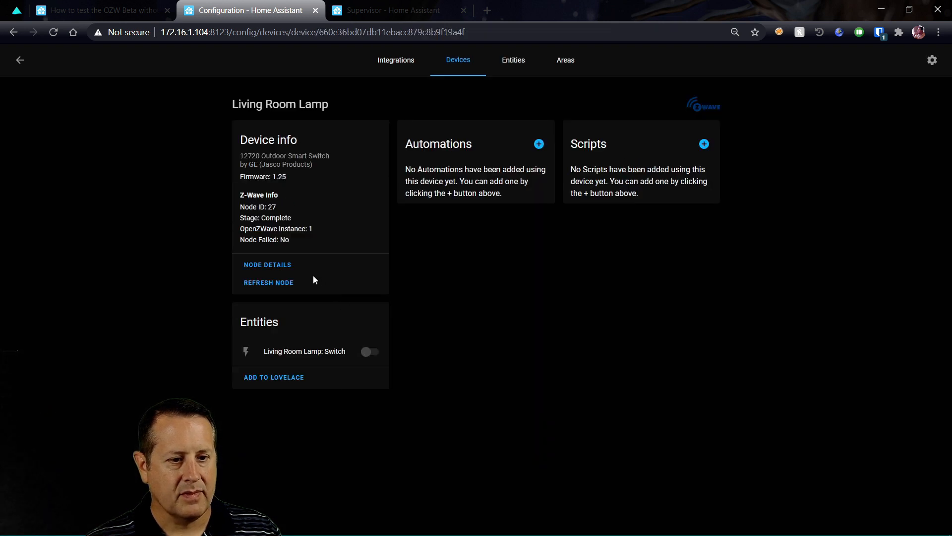
{"action": "left_click", "coordinate": [300, 354]}
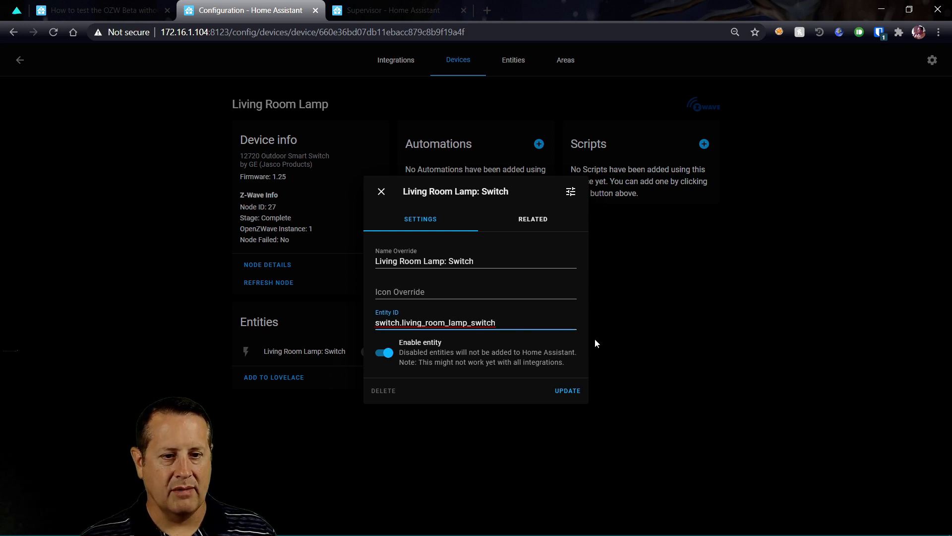
{"action": "key", "text": "BackSpace"}
{"action": "key", "text": "BackSpace"}
{"action": "key", "text": "BackSpace"}
{"action": "key", "text": "BackSpace"}
{"action": "key", "text": "BackSpace"}
{"action": "key", "text": "BackSpace"}
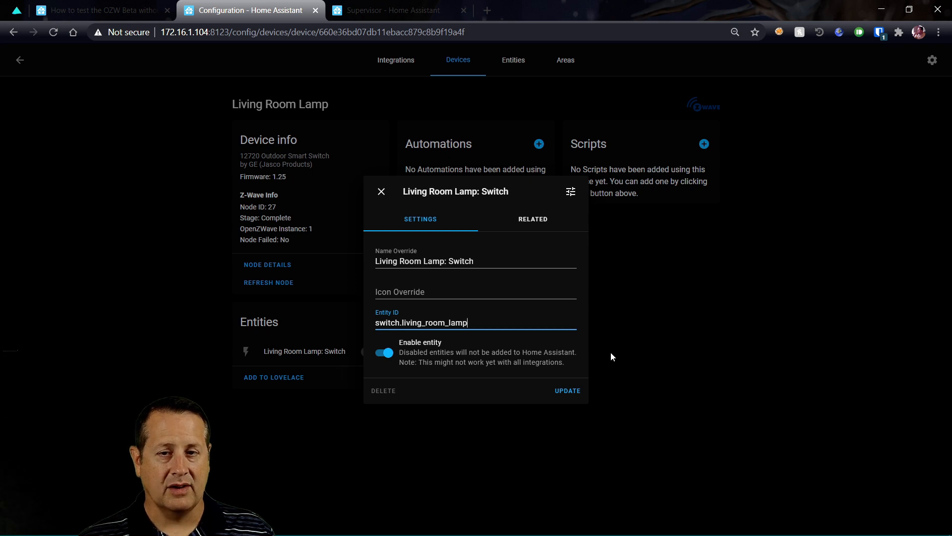
{"action": "left_click", "coordinate": [565, 391]}
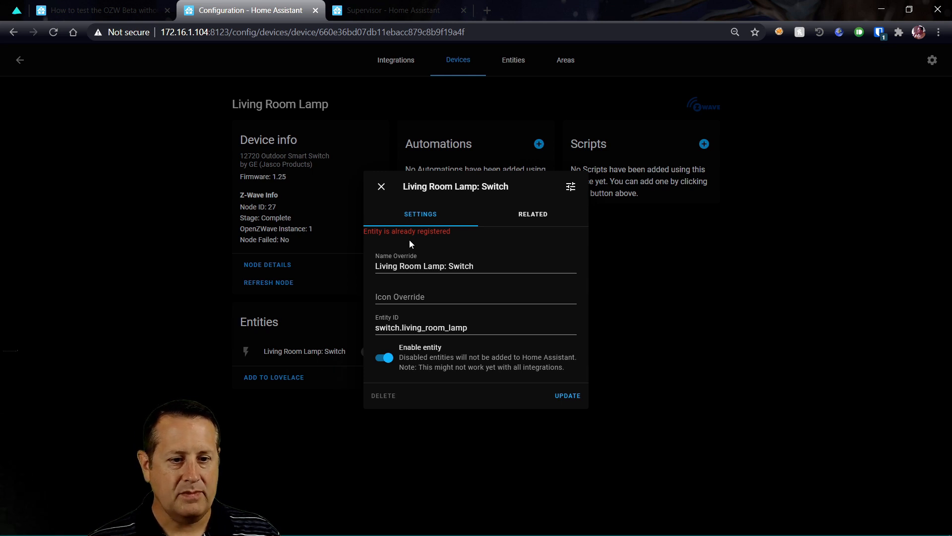
{"action": "left_click", "coordinate": [383, 189]}
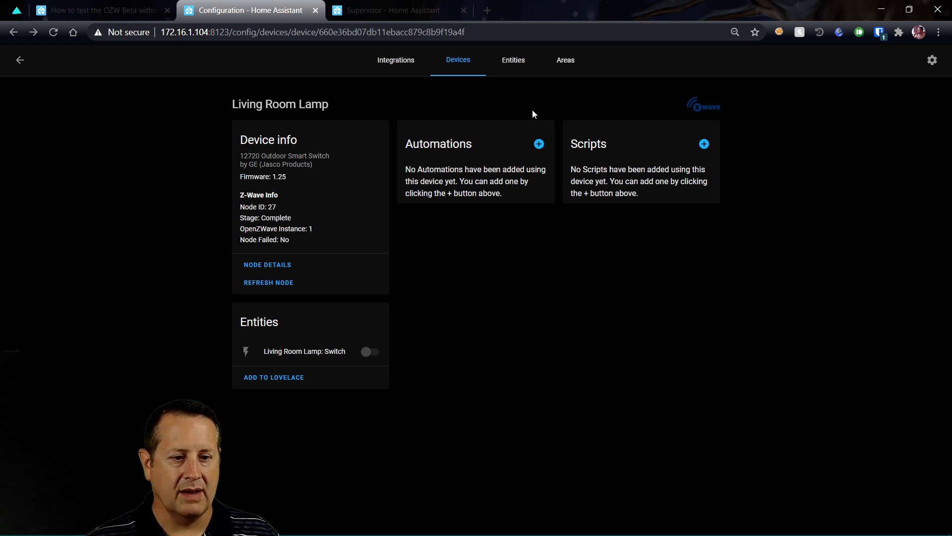
Filter entities by 'living_room_lamp' and attempt removing the old Z-Wave switch, dismissing the warning
{"action": "left_click", "coordinate": [513, 62]}
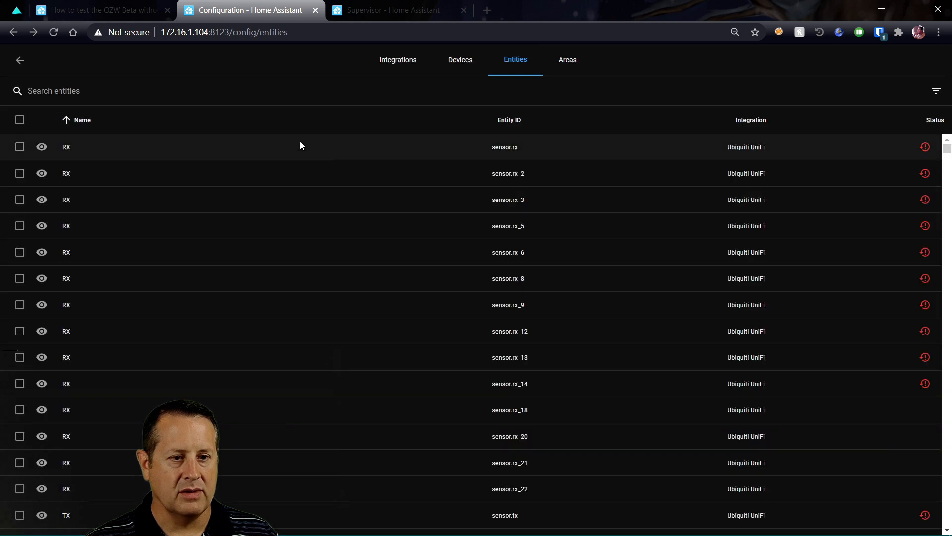
{"action": "left_click", "coordinate": [99, 90]}
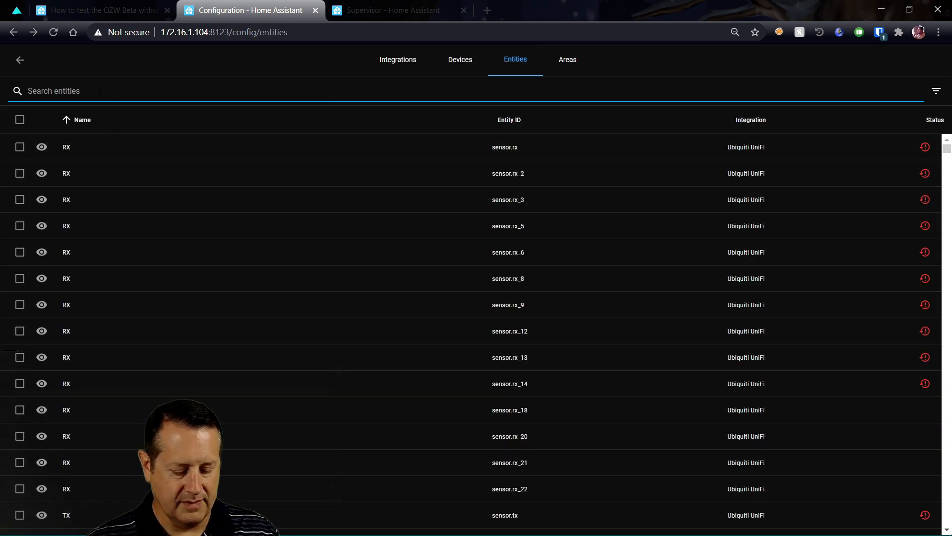
{"action": "type", "text": "living_"}
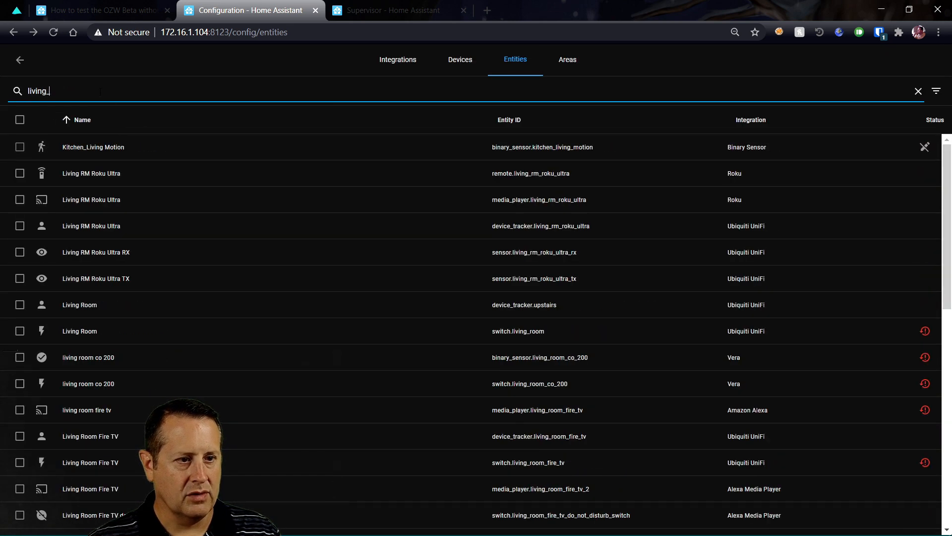
{"action": "type", "text": "room_lamp"}
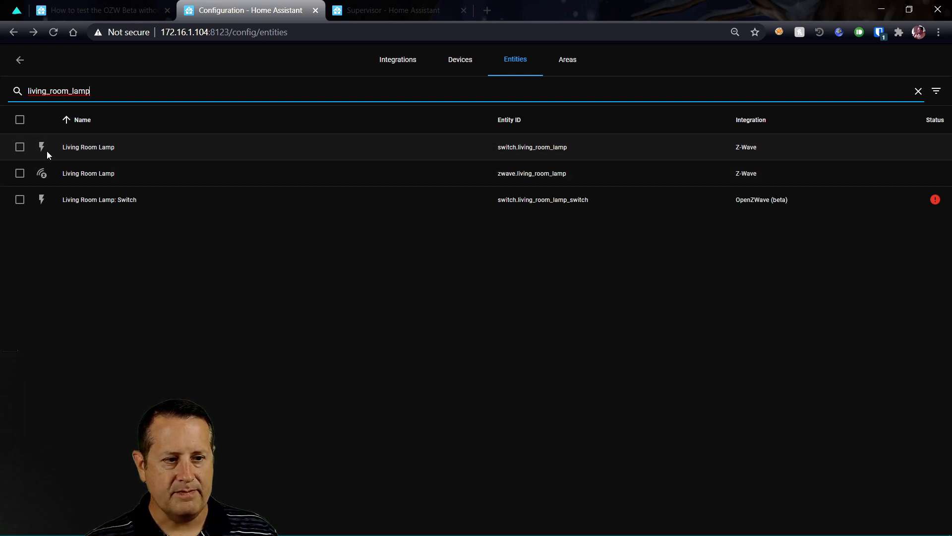
{"action": "left_click", "coordinate": [20, 149]}
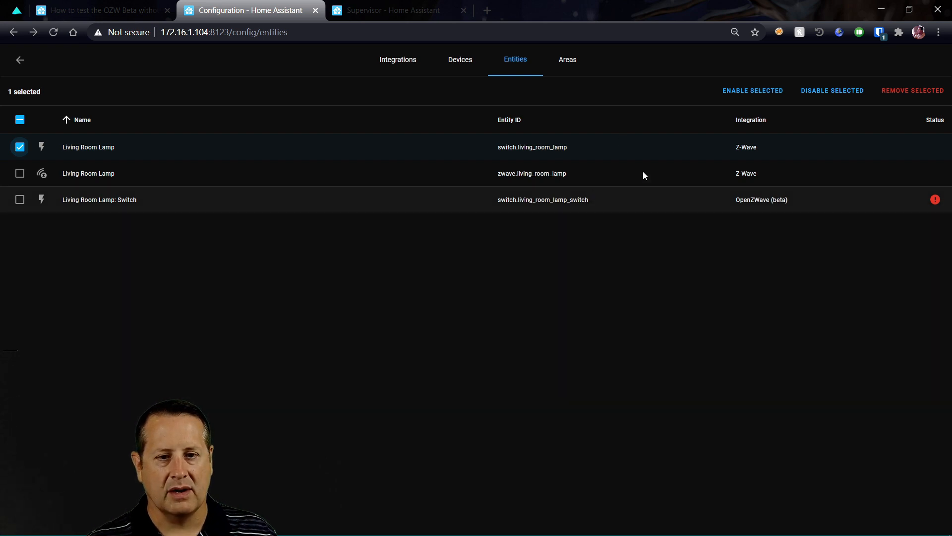
{"action": "left_click", "coordinate": [916, 92]}
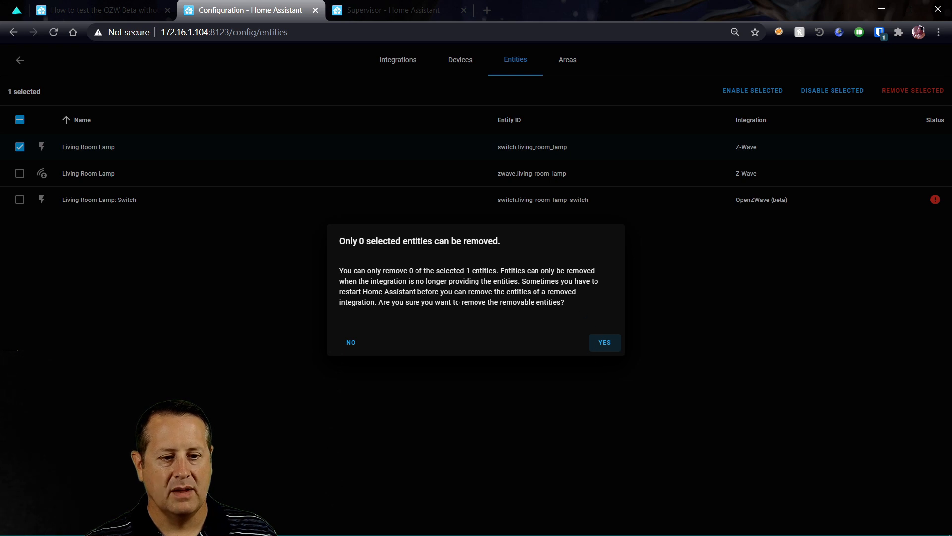
{"action": "left_click", "coordinate": [612, 341]}
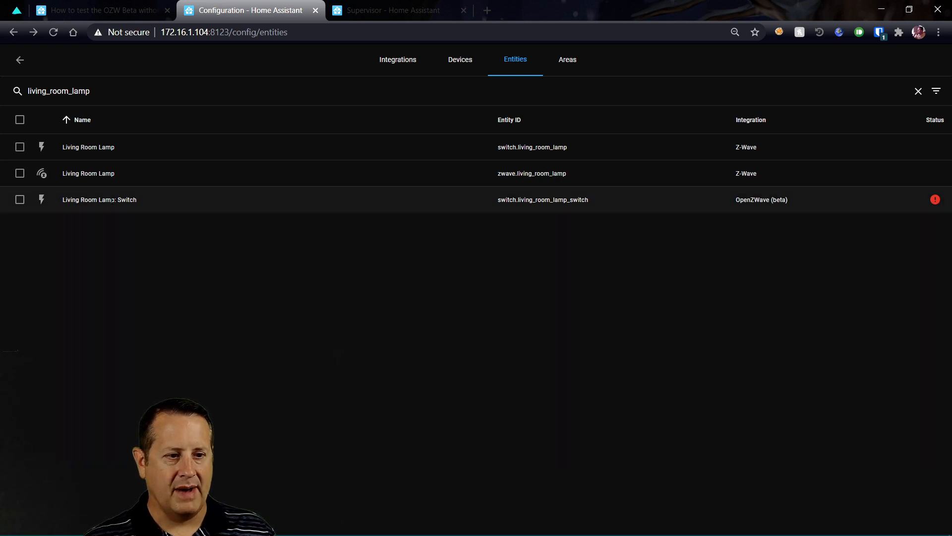
Change the OpenZWave lamp switch's entity ID to switch.living_room_lamp_ozw, then return to Devices
{"action": "left_click", "coordinate": [554, 200]}
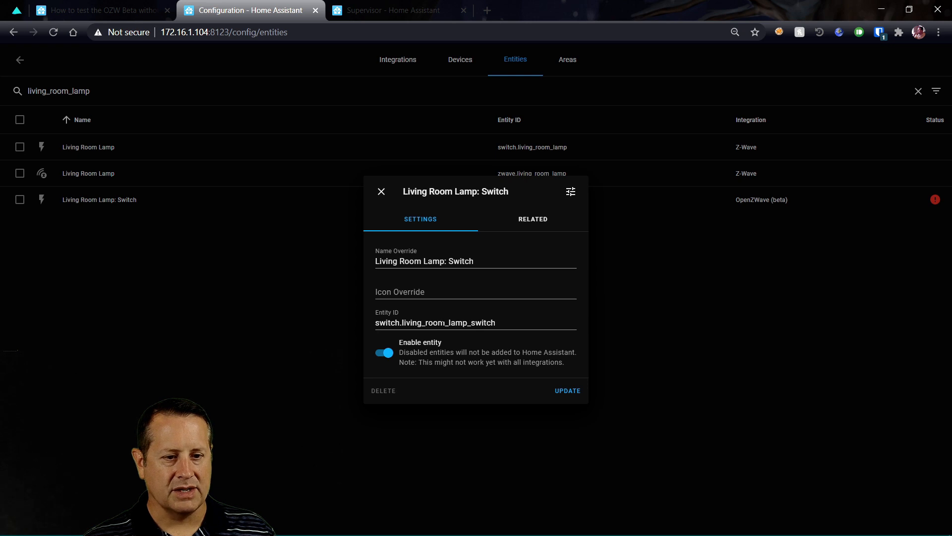
{"action": "left_click", "coordinate": [510, 323]}
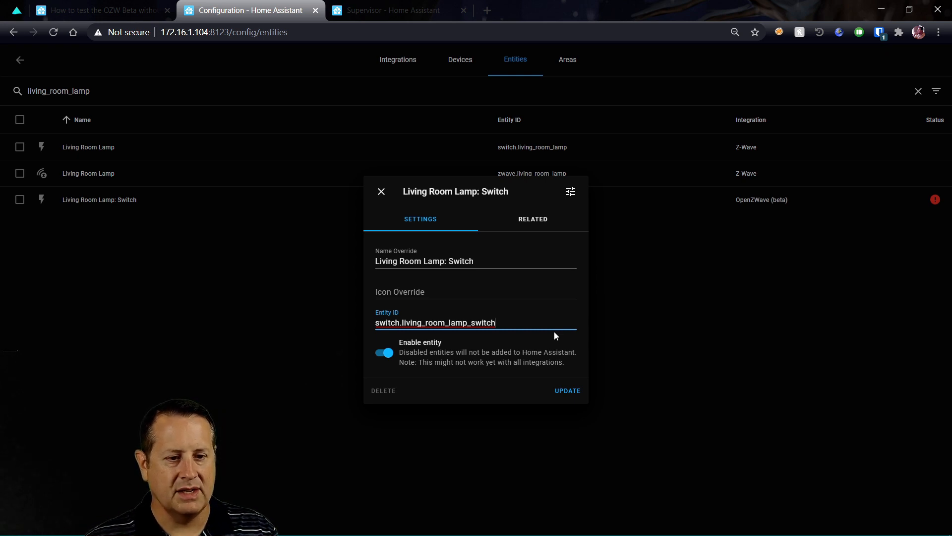
{"action": "key", "text": "BackSpace"}
{"action": "key", "text": "BackSpace"}
{"action": "key", "text": "BackSpace"}
{"action": "key", "text": "BackSpace"}
{"action": "key", "text": "BackSpace"}
{"action": "key", "text": "BackSpace"}
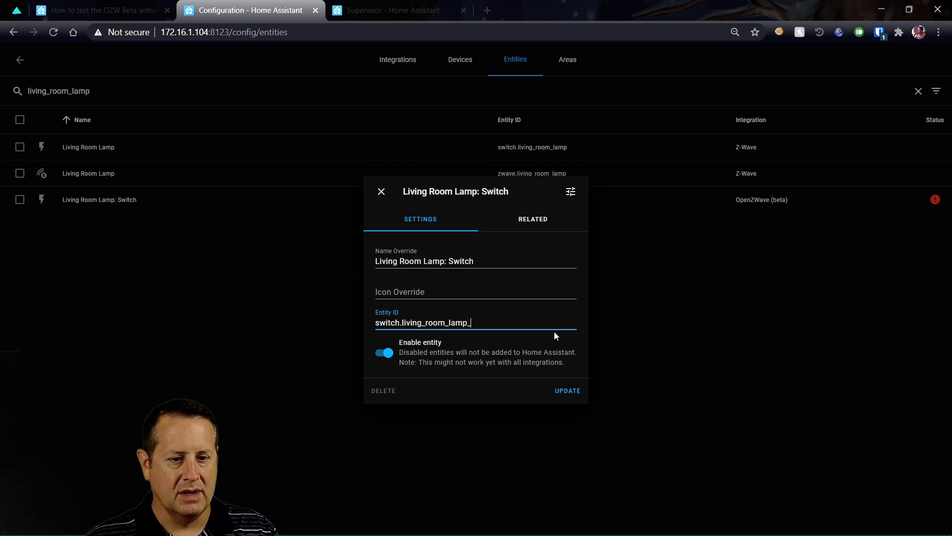
{"action": "type", "text": "ozw"}
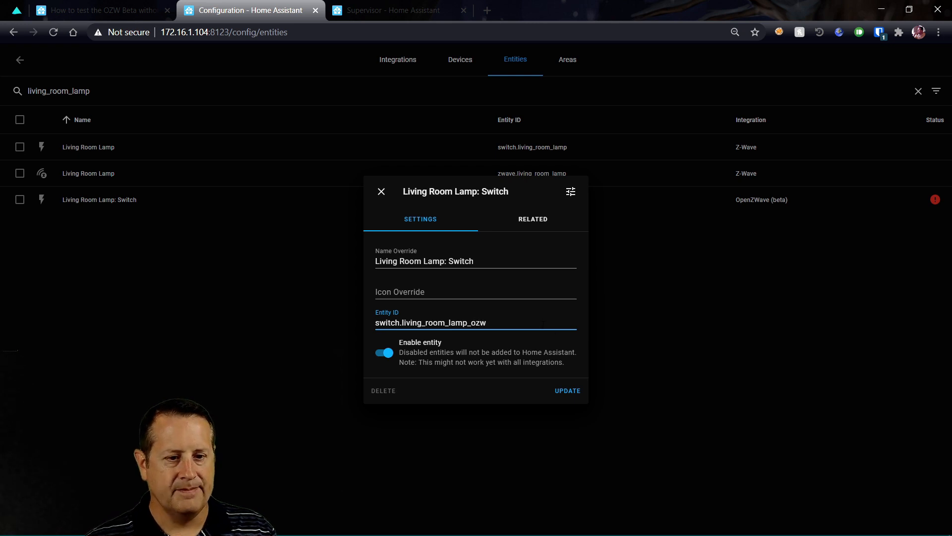
{"action": "left_click", "coordinate": [568, 391]}
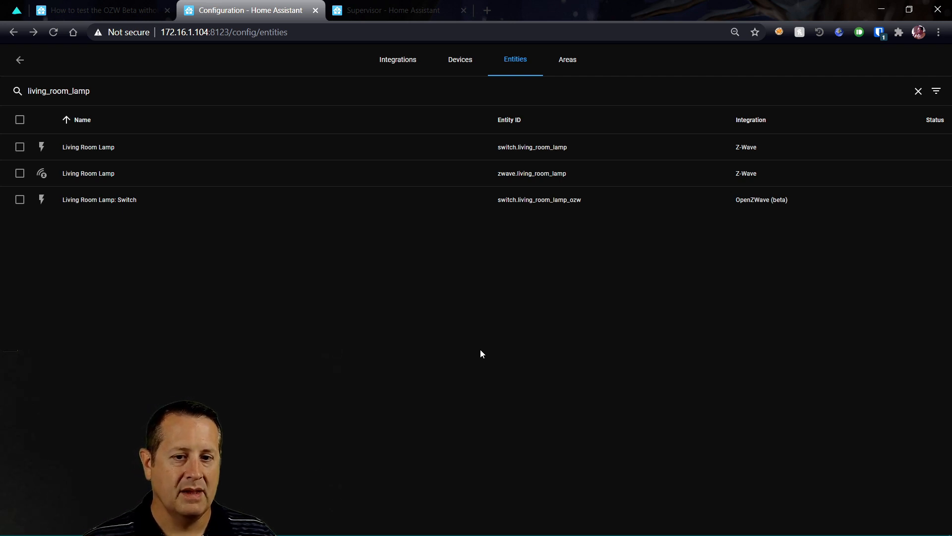
{"action": "left_click", "coordinate": [463, 62]}
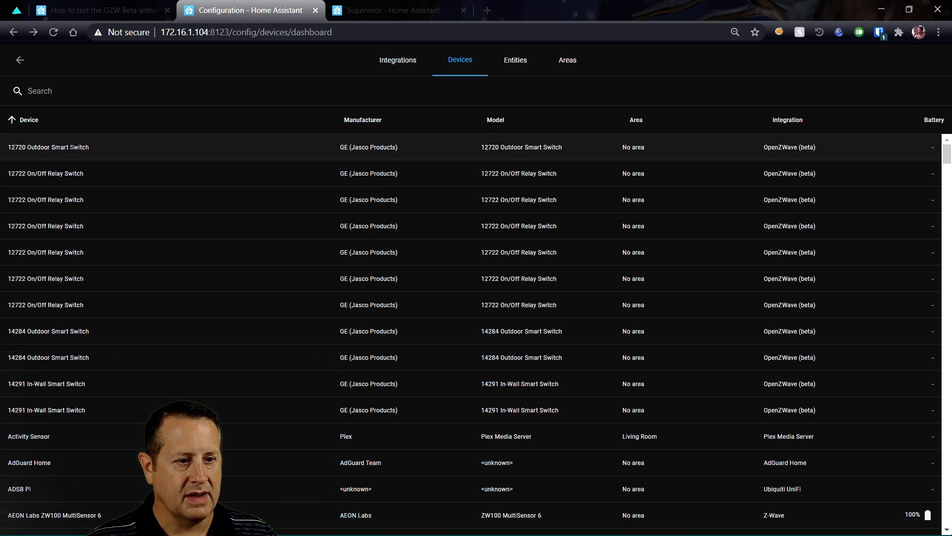
Scroll through the full device list, then search the devices for 'liv'
{"action": "scroll", "coordinate": [103, 314], "scroll_direction": "down", "scroll_amount": 20}
{"action": "scroll", "coordinate": [99, 311], "scroll_direction": "down", "scroll_amount": 15}
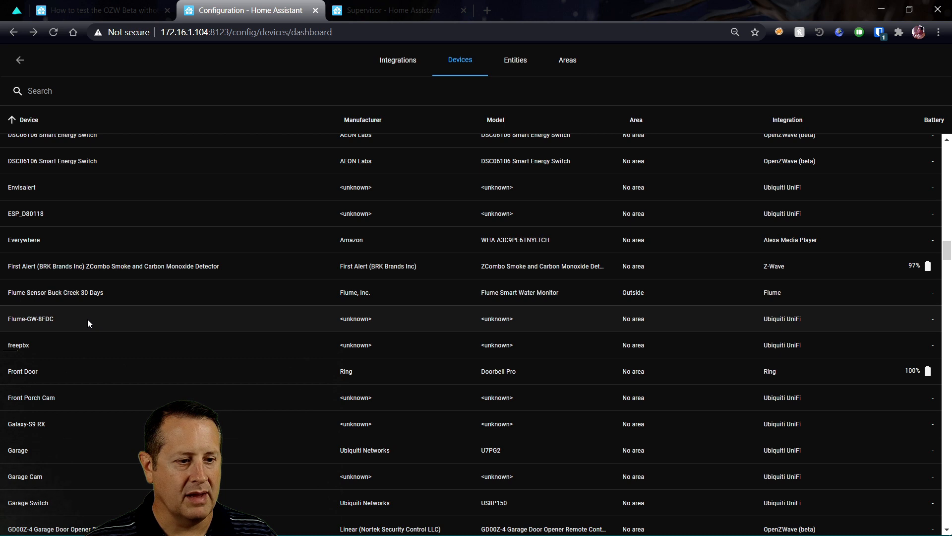
{"action": "scroll", "coordinate": [88, 323], "scroll_direction": "down", "scroll_amount": 8}
{"action": "scroll", "coordinate": [87, 323], "scroll_direction": "up", "scroll_amount": 20}
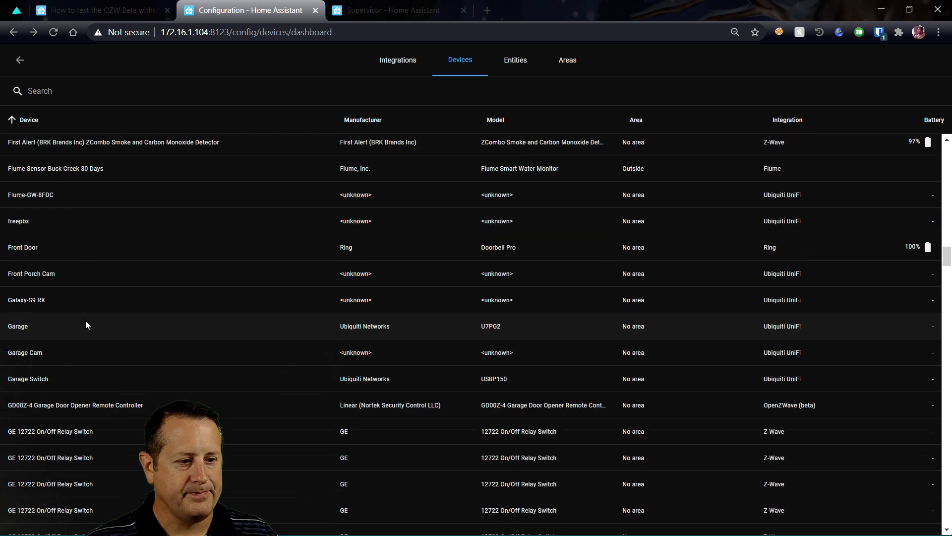
{"action": "scroll", "coordinate": [87, 326], "scroll_direction": "up", "scroll_amount": 20}
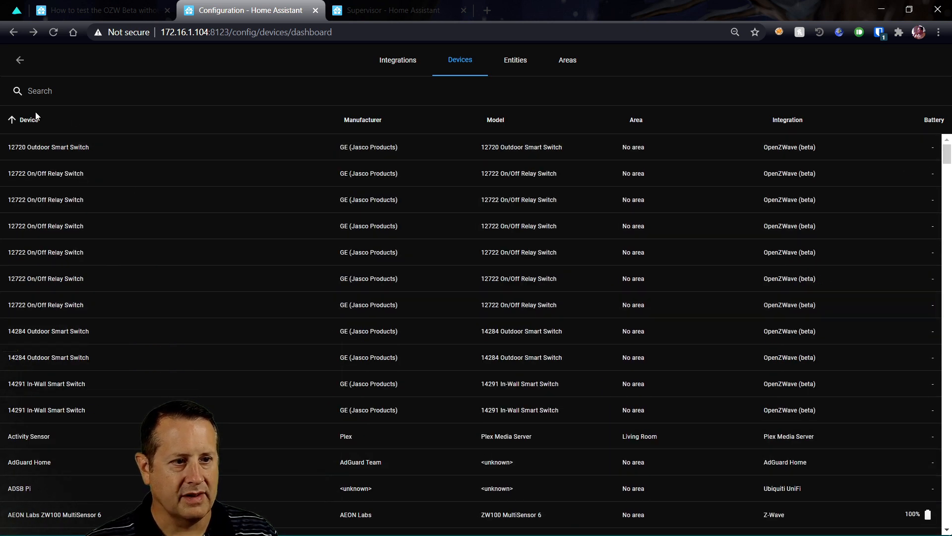
{"action": "left_click", "coordinate": [68, 91]}
{"action": "type", "text": "lvi"}
{"action": "key", "text": "BackSpace"}
{"action": "type", "text": "ivi"}
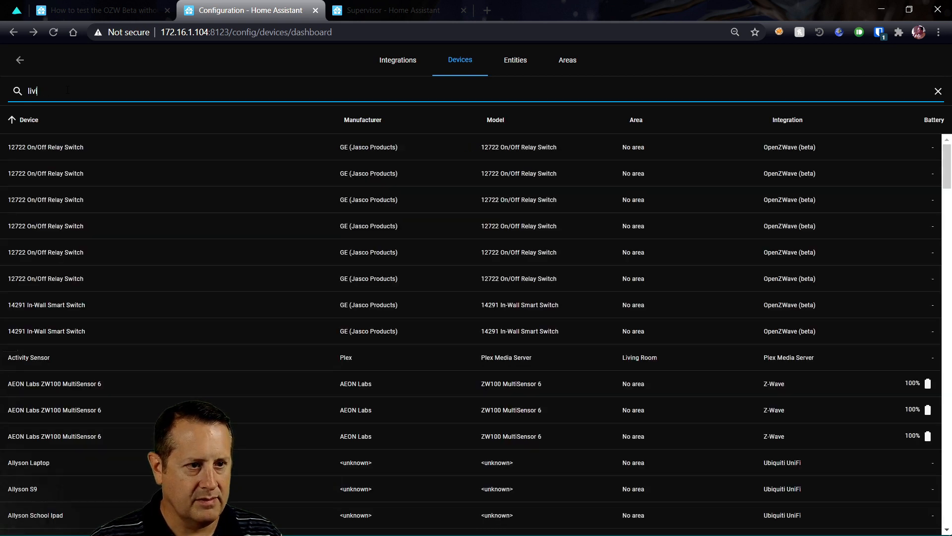
{"action": "type", "text": "ng room l"}
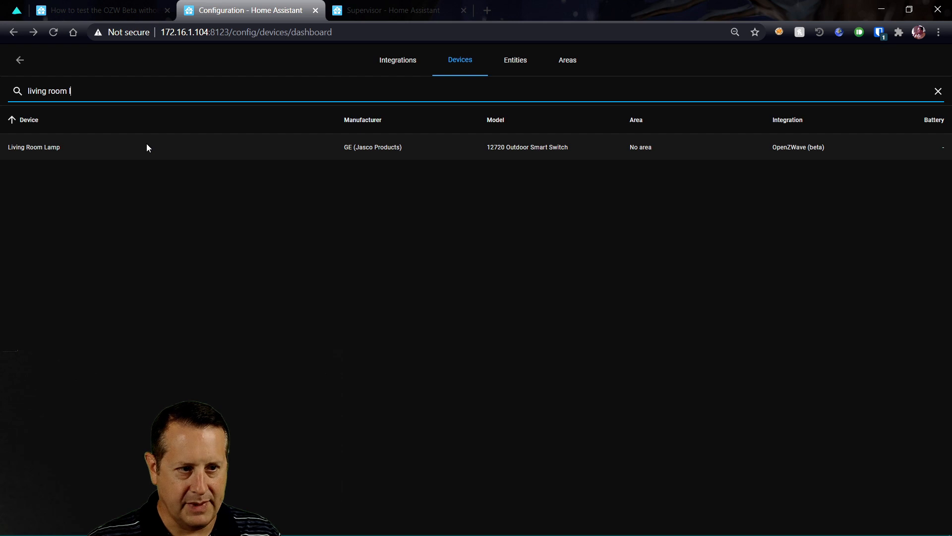
{"action": "left_click_drag", "start_coordinate": [72, 90], "coordinate": [29, 91]}
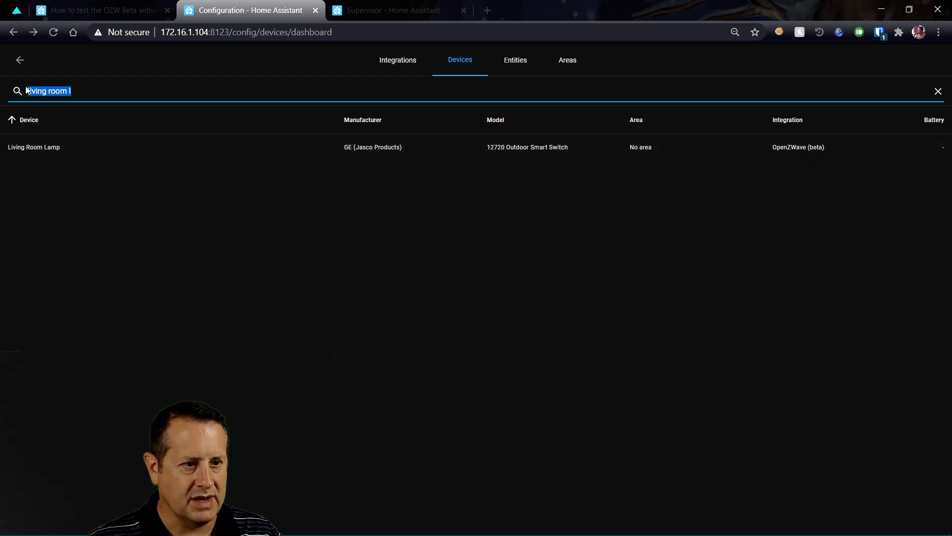
{"action": "key", "text": "BackSpace"}
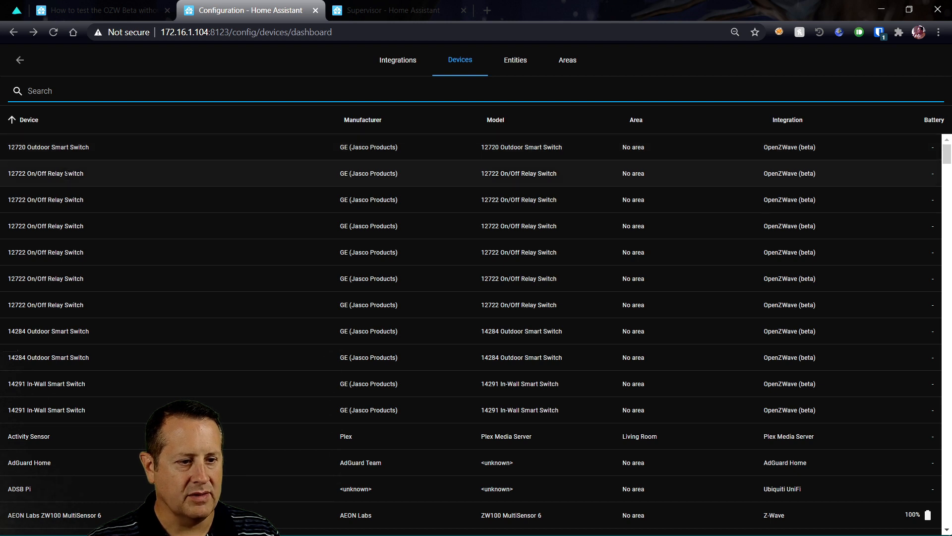
Open the first 12722 On/Off Relay Switch (node 2) and bring up the spreadsheet
{"action": "left_click", "coordinate": [66, 173]}
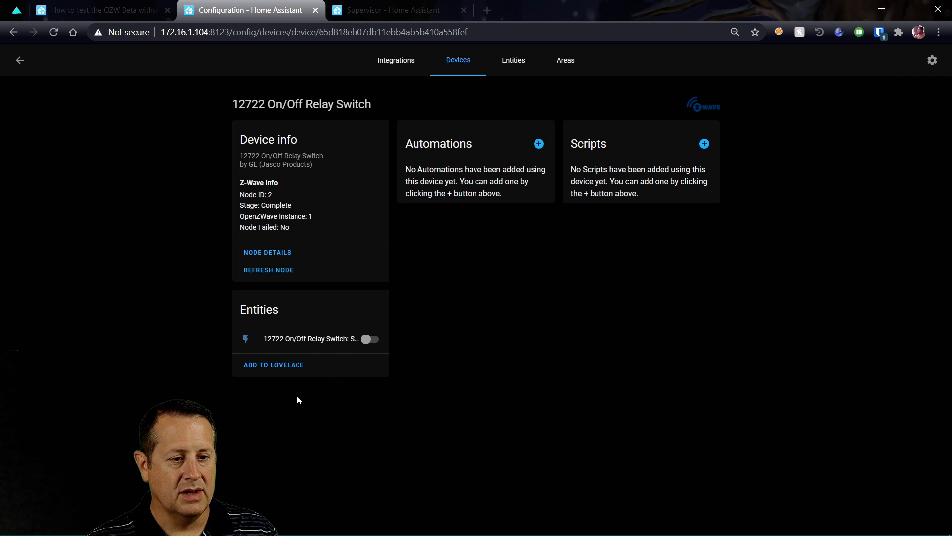
{"action": "key", "text": "alt+Tab"}
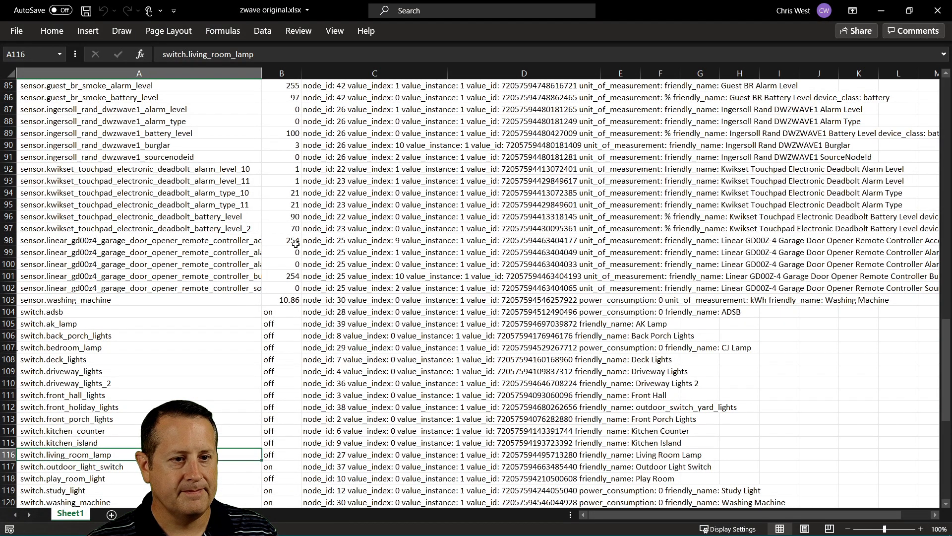
Find node 2's old entity switch.front_porch_lights (Front Porch Lights) in the sheet, then return to Home Assistant
{"action": "scroll", "coordinate": [296, 244], "scroll_direction": "up", "scroll_amount": 6}
{"action": "scroll", "coordinate": [296, 244], "scroll_direction": "down", "scroll_amount": 4}
{"action": "scroll", "coordinate": [295, 244], "scroll_direction": "down", "scroll_amount": 10}
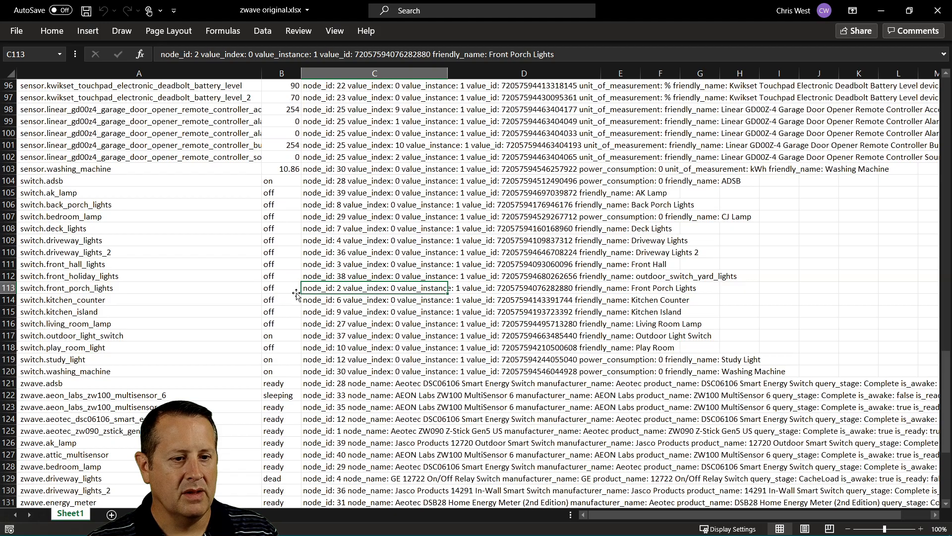
{"action": "key", "text": "alt+Tab"}
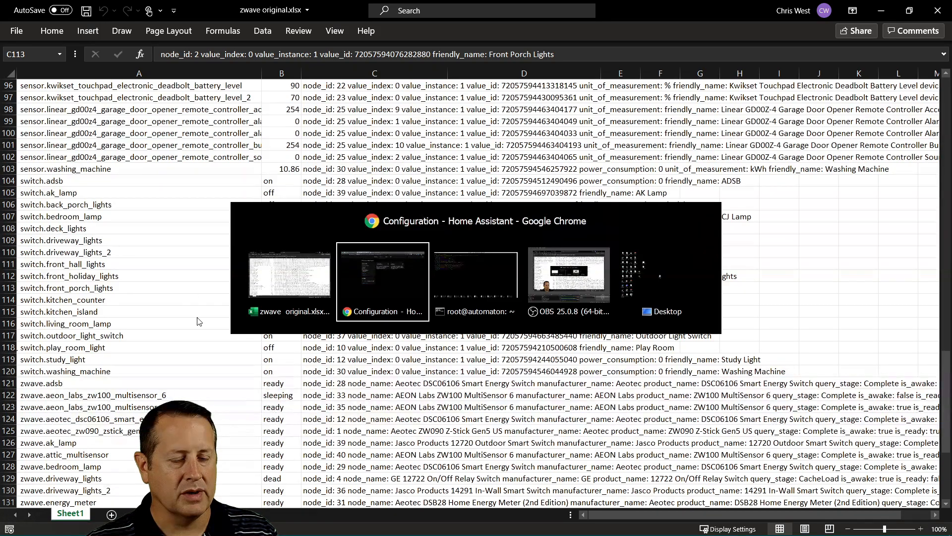
Rename the node 2 relay device to 'Front Porch Lights', renaming its entity IDs as well
{"action": "left_click", "coordinate": [932, 60]}
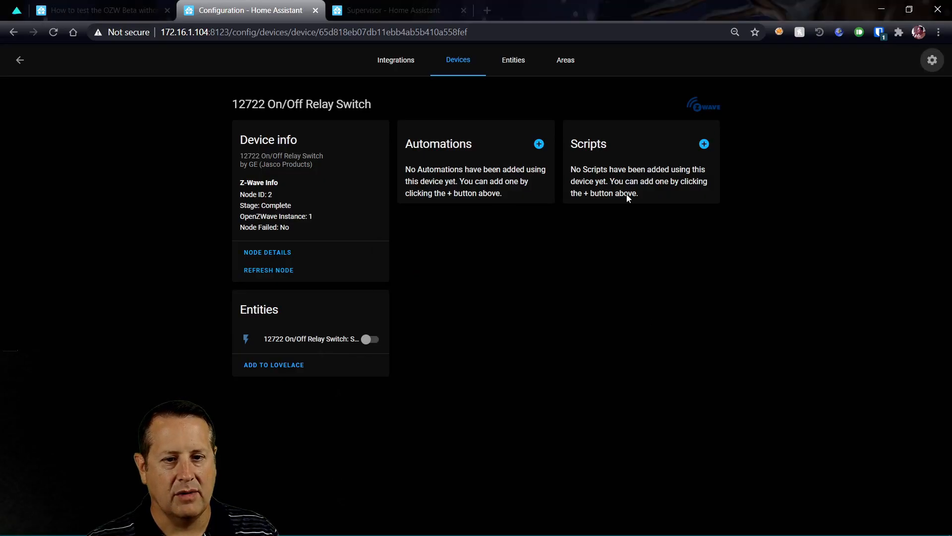
{"action": "left_click", "coordinate": [418, 292]}
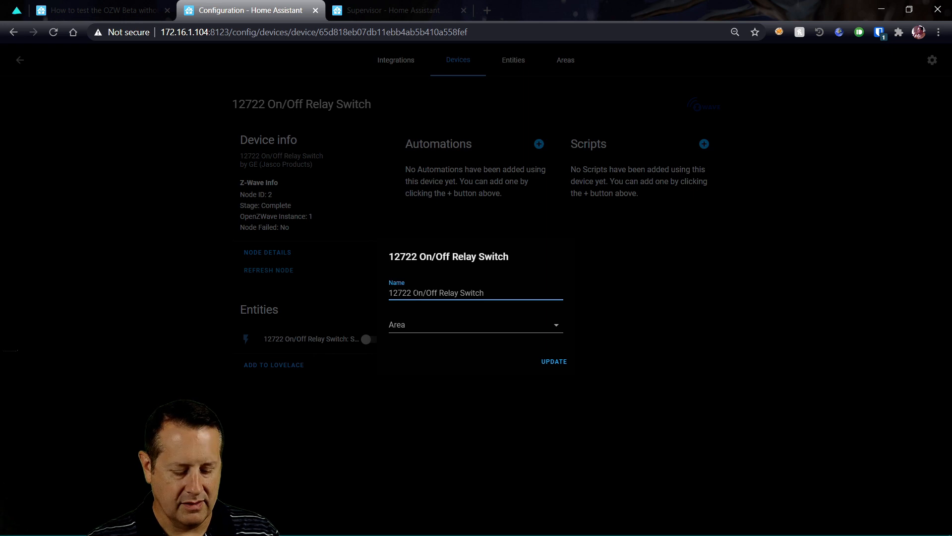
{"action": "key", "text": "ctrl+a"}
{"action": "type", "text": "F"}
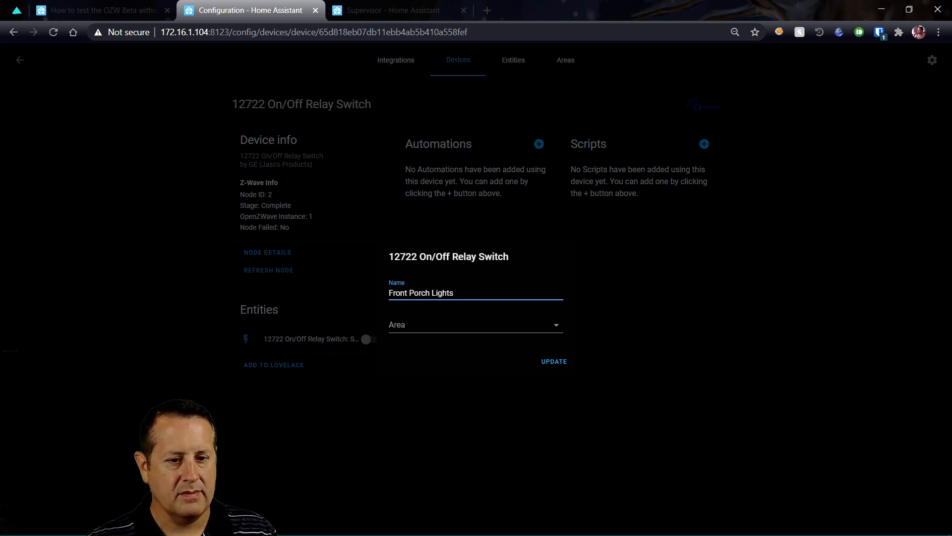
{"action": "left_click", "coordinate": [558, 328]}
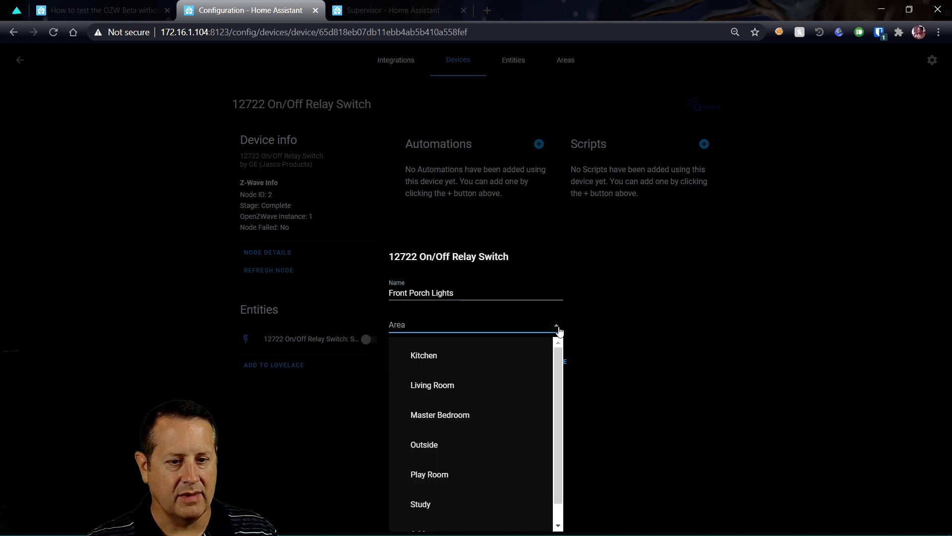
{"action": "left_click", "coordinate": [590, 287]}
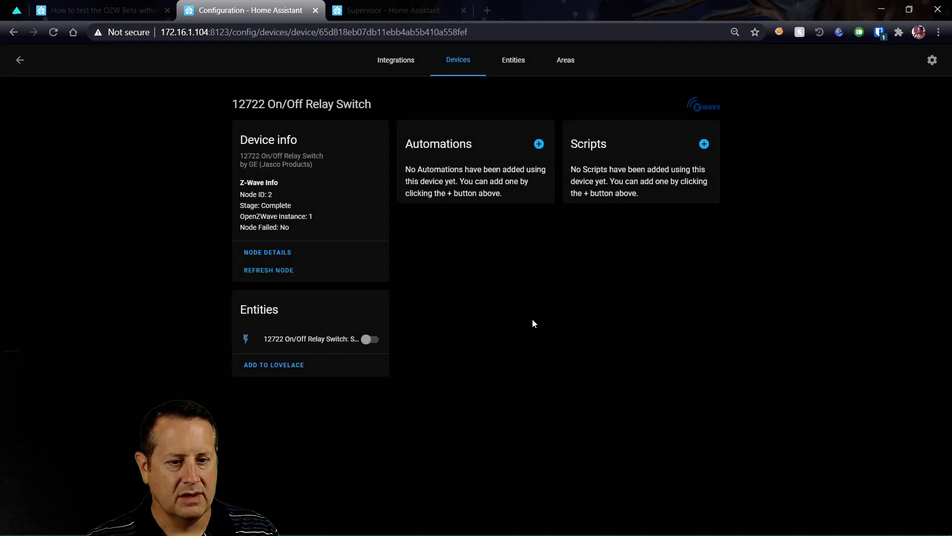
{"action": "left_click", "coordinate": [929, 66]}
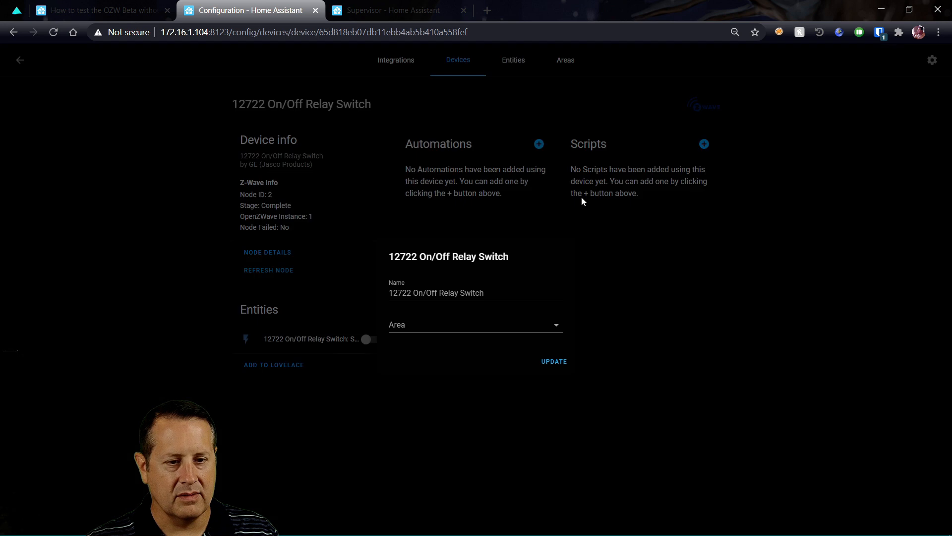
{"action": "left_click_drag", "start_coordinate": [488, 291], "coordinate": [389, 292]}
{"action": "type", "text": "Front Porch Lights"}
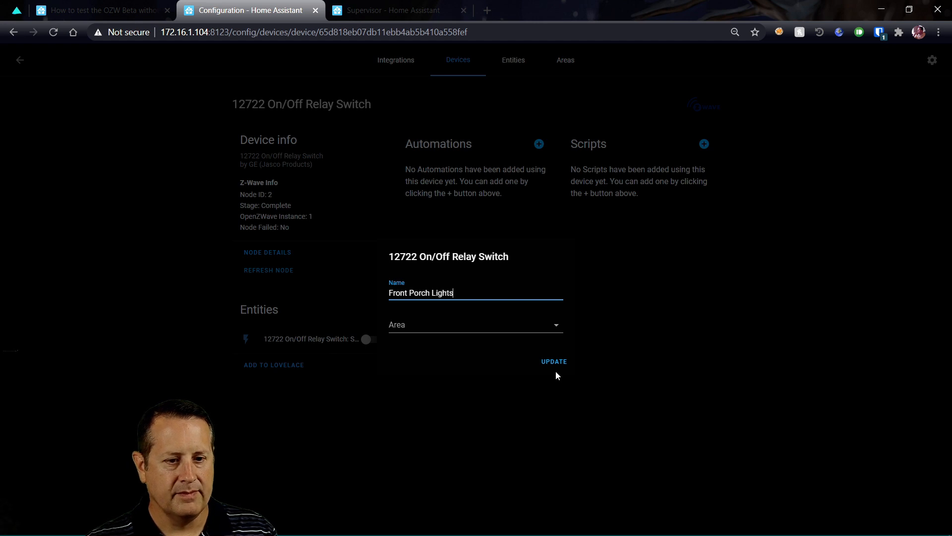
{"action": "left_click", "coordinate": [553, 362]}
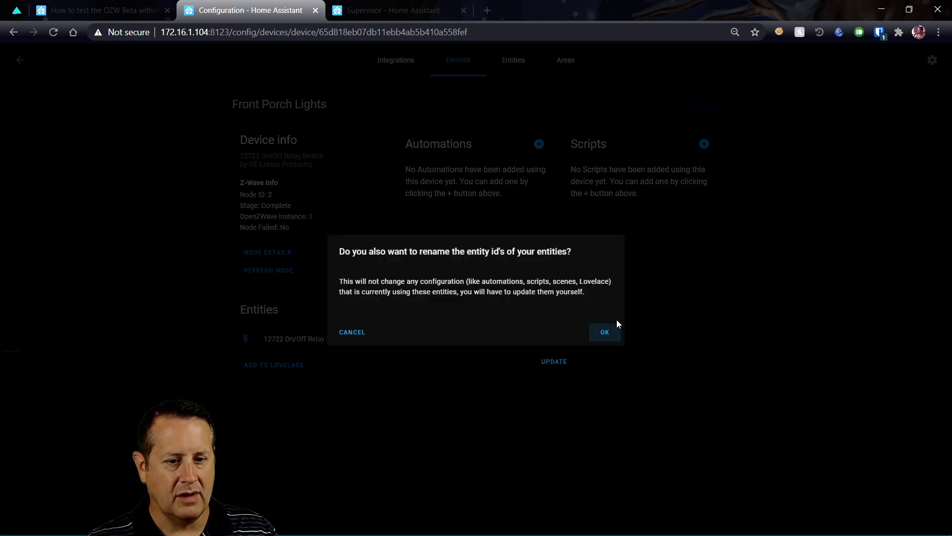
{"action": "left_click", "coordinate": [615, 340]}
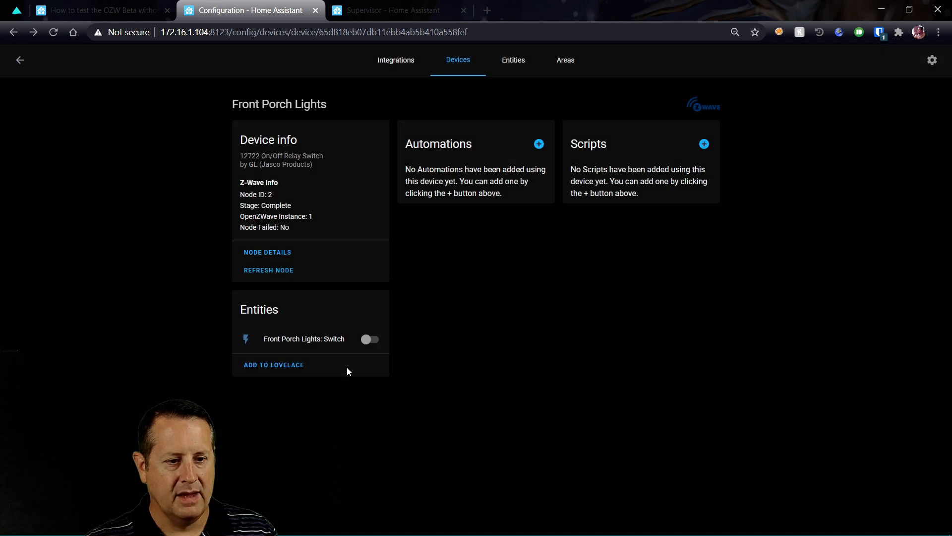
{"action": "left_click", "coordinate": [298, 340]}
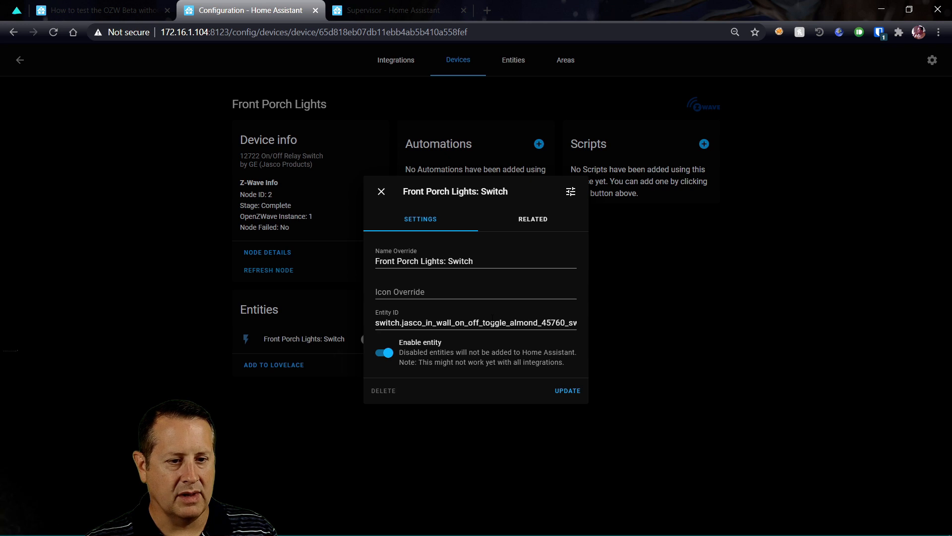
Try setting the switch's entity ID to switch.front_porch_lights, checking the old name in the spreadsheet
{"action": "left_click", "coordinate": [473, 322]}
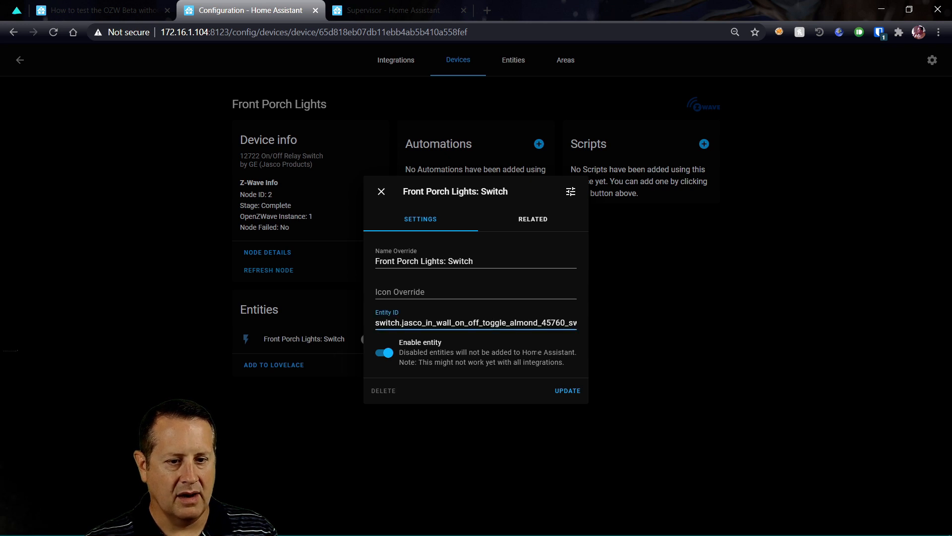
{"action": "key", "text": "End"}
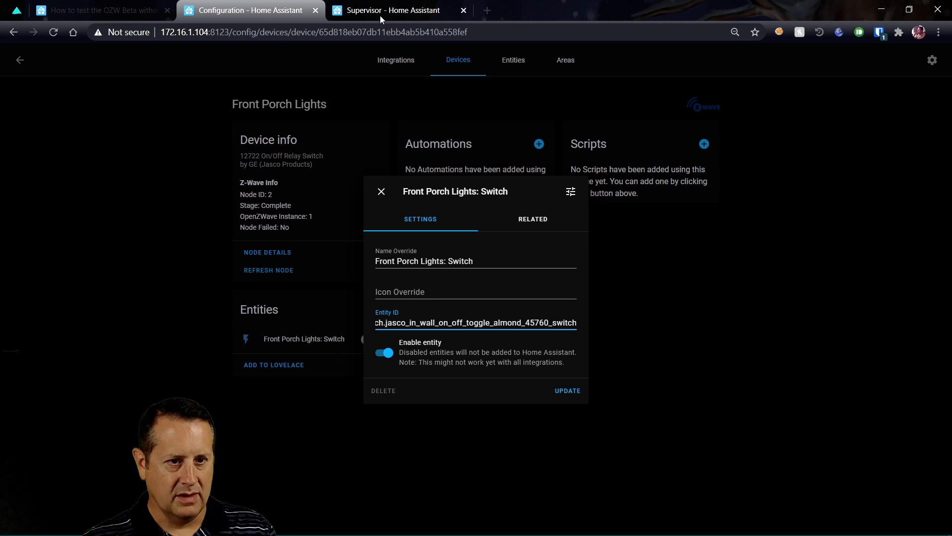
{"action": "key", "text": "alt+Tab"}
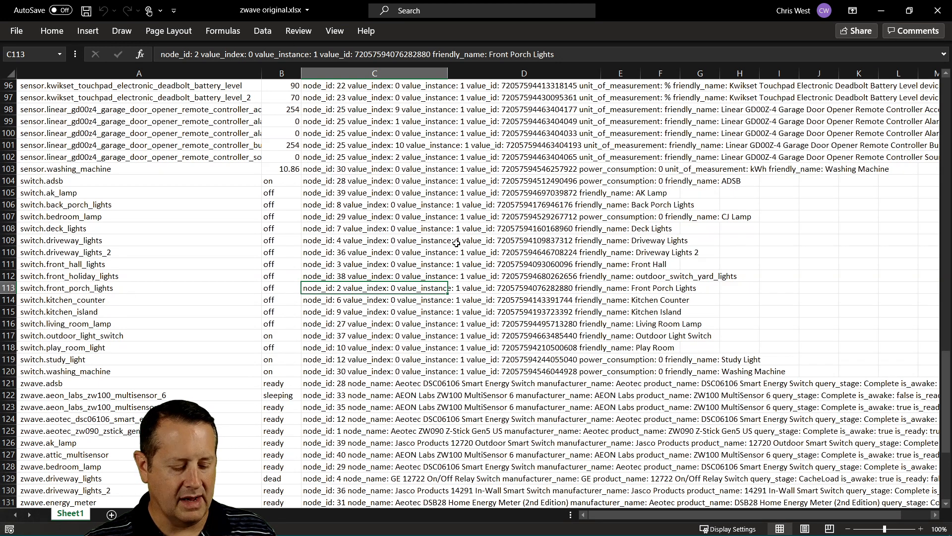
{"action": "key", "text": "alt+Tab"}
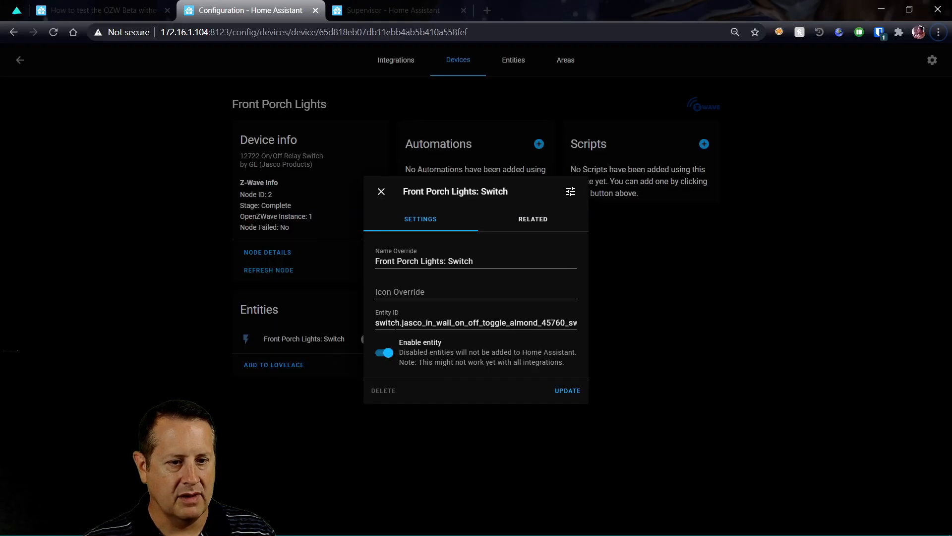
{"action": "left_click_drag", "start_coordinate": [402, 322], "coordinate": [650, 318]}
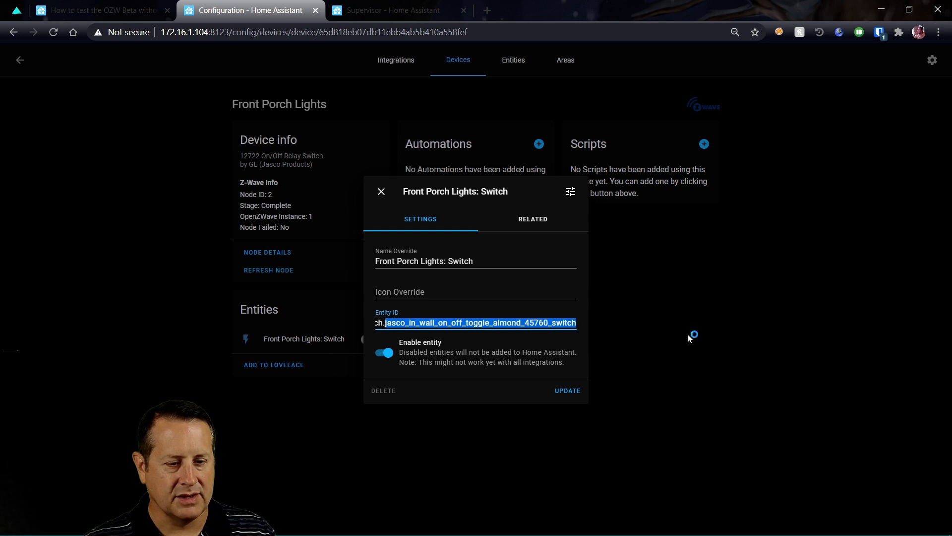
{"action": "type", "text": "front_porch_lights"}
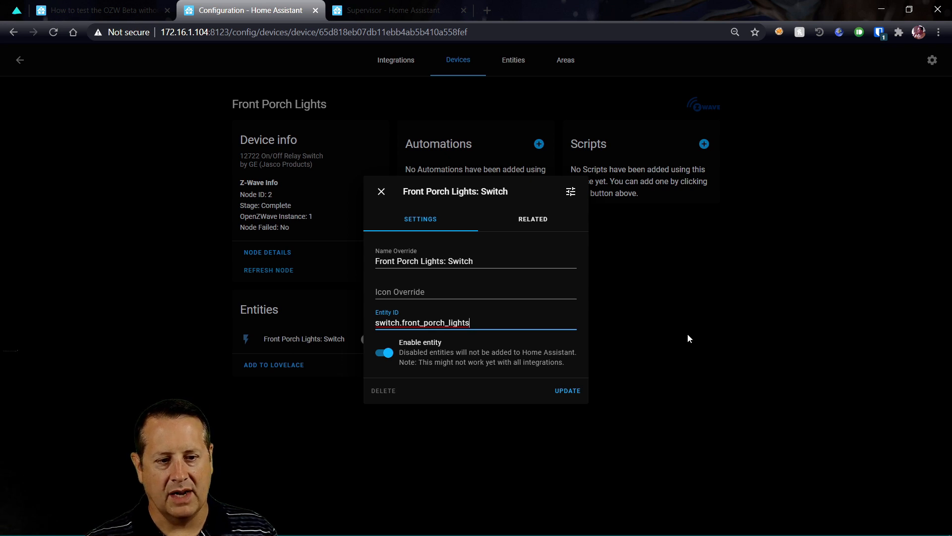
{"action": "left_click", "coordinate": [572, 392]}
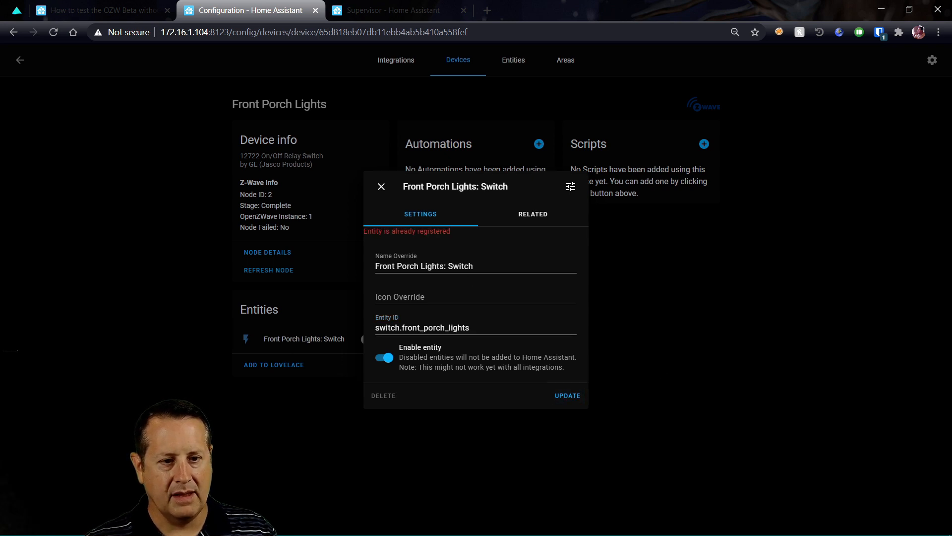
Append _ozw and save the entity ID as switch.front_porch_lights_ozw
{"action": "left_click", "coordinate": [481, 325]}
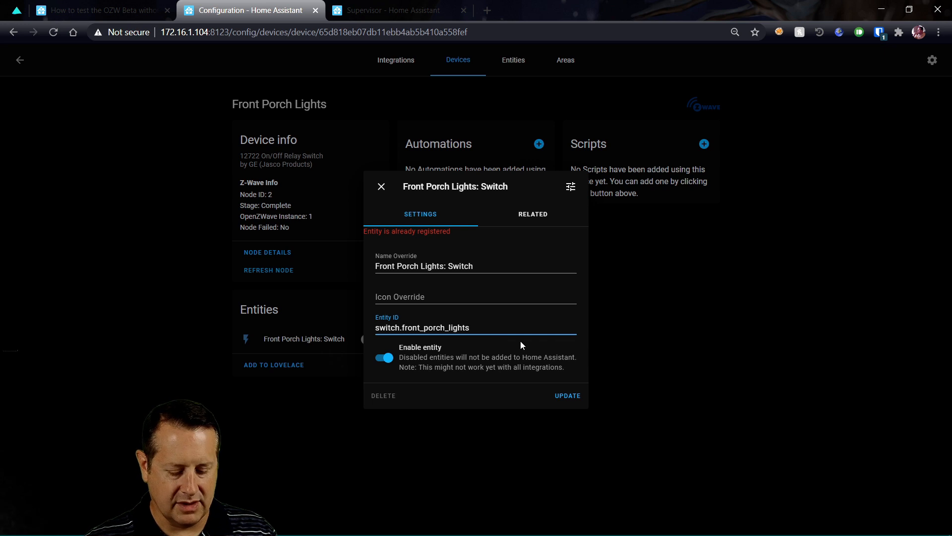
{"action": "type", "text": "_ozw"}
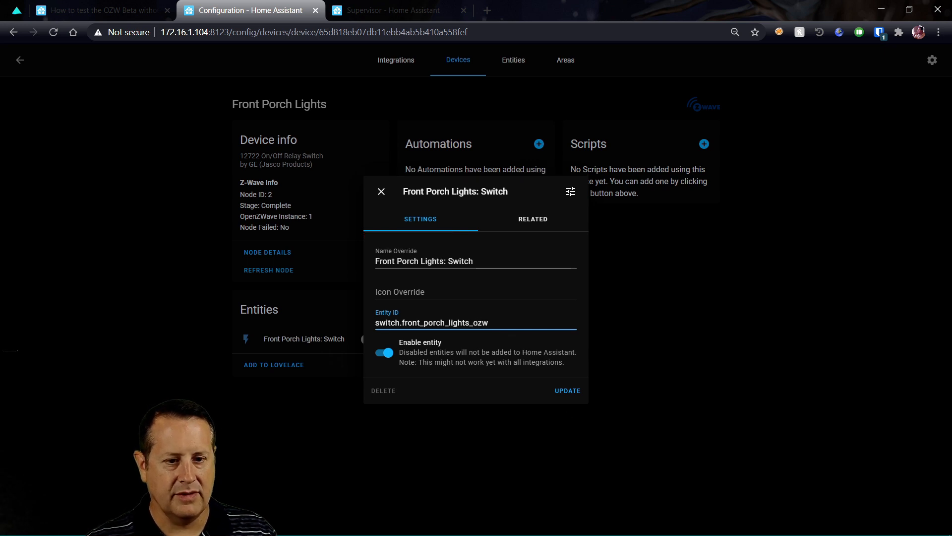
{"action": "left_click", "coordinate": [575, 391]}
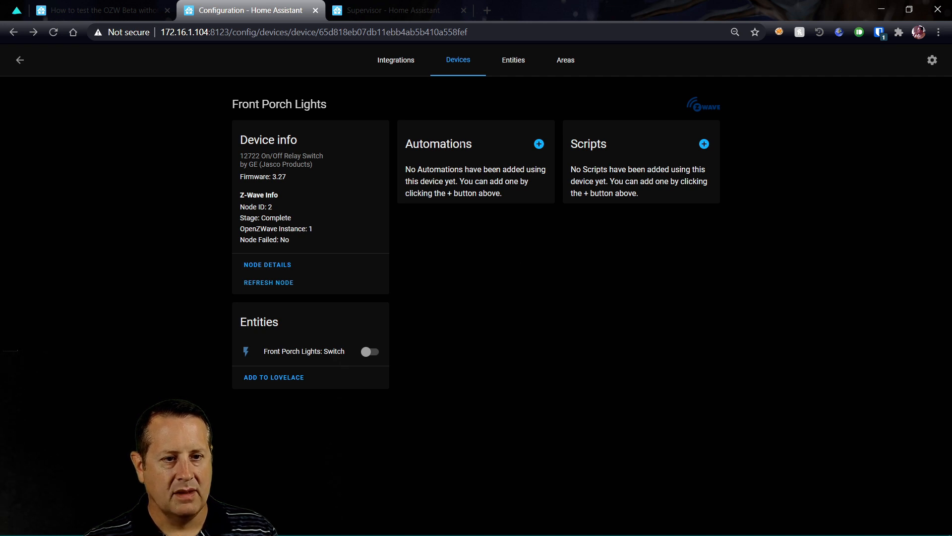
{"action": "left_click", "coordinate": [409, 64]}
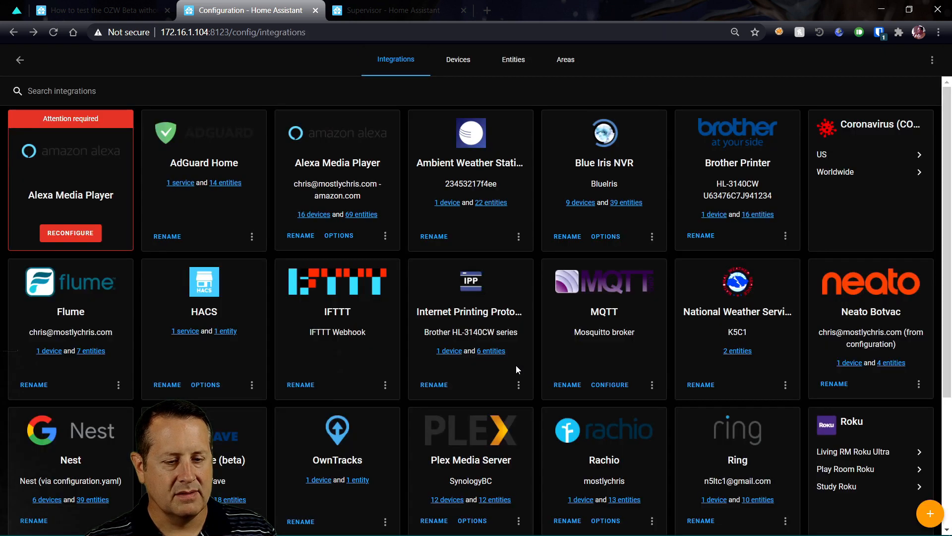
Open the Touchpad Electronic Deadbolt (node 22) from the OpenZWave (beta) device list, then bring up the spreadsheet
{"action": "scroll", "coordinate": [248, 267], "scroll_direction": "down", "scroll_amount": 3}
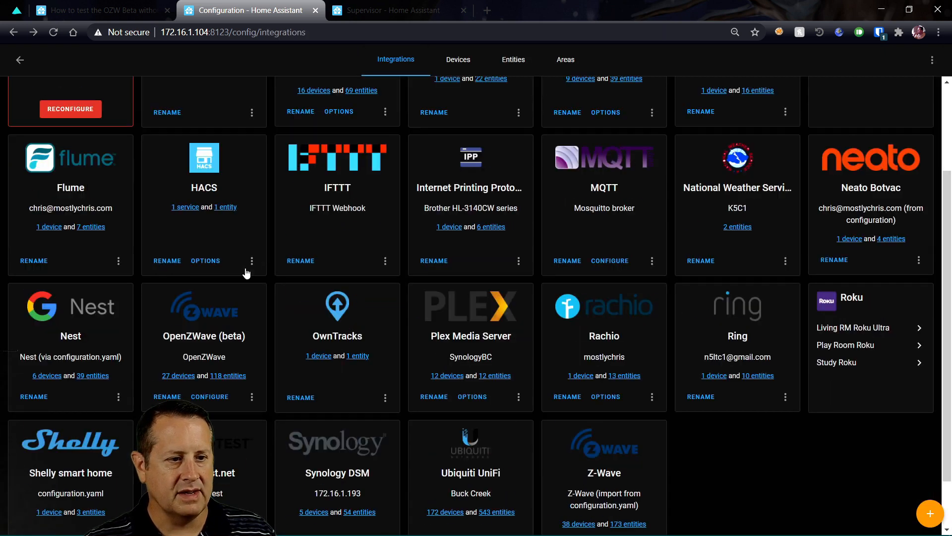
{"action": "scroll", "coordinate": [248, 275], "scroll_direction": "down", "scroll_amount": 2}
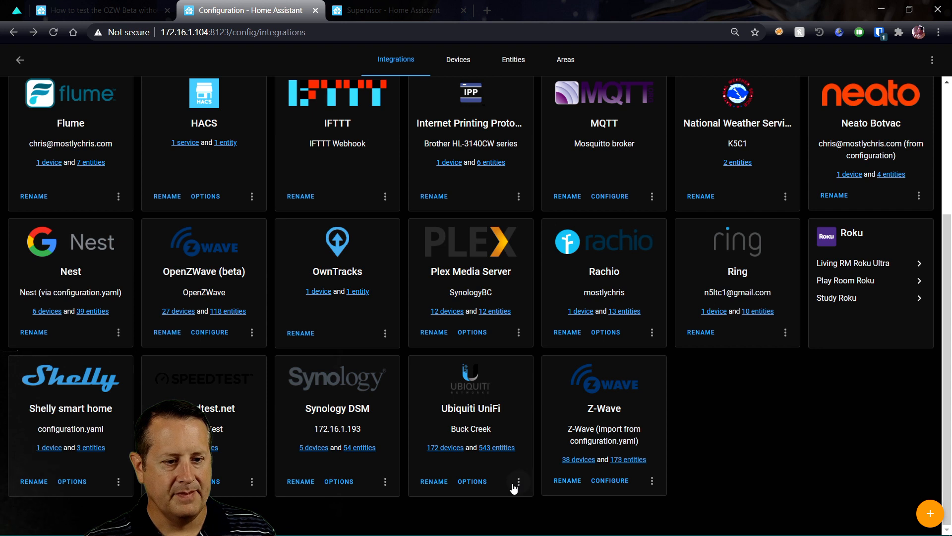
{"action": "left_click", "coordinate": [172, 313]}
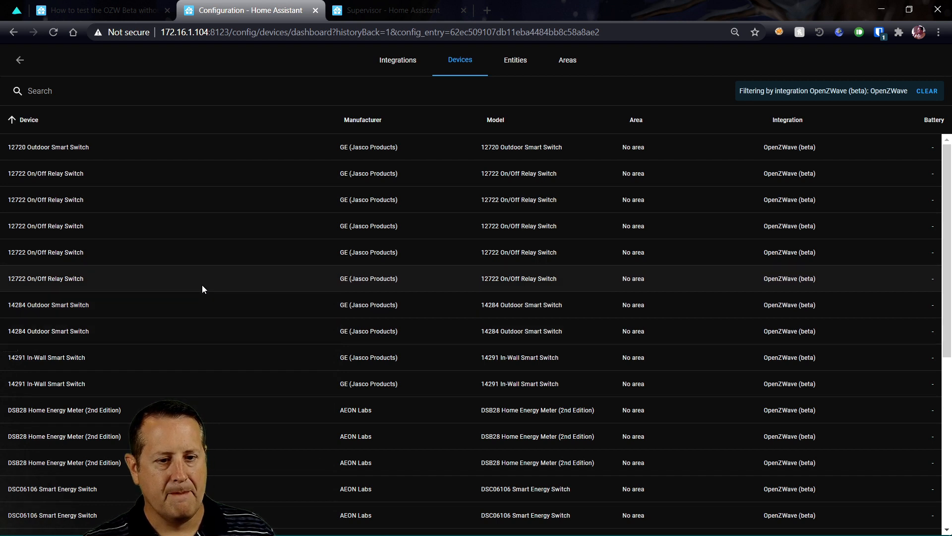
{"action": "scroll", "coordinate": [208, 286], "scroll_direction": "down", "scroll_amount": 6}
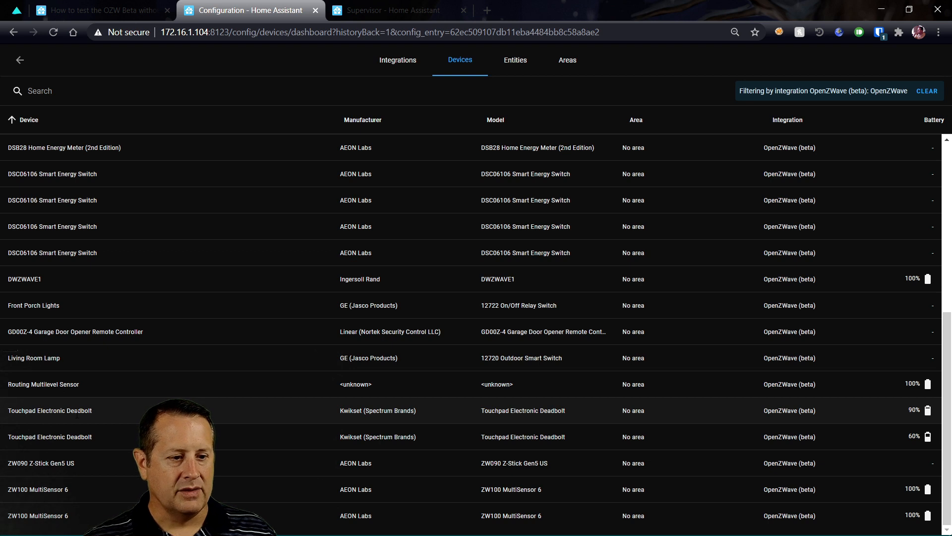
{"action": "left_click", "coordinate": [76, 414]}
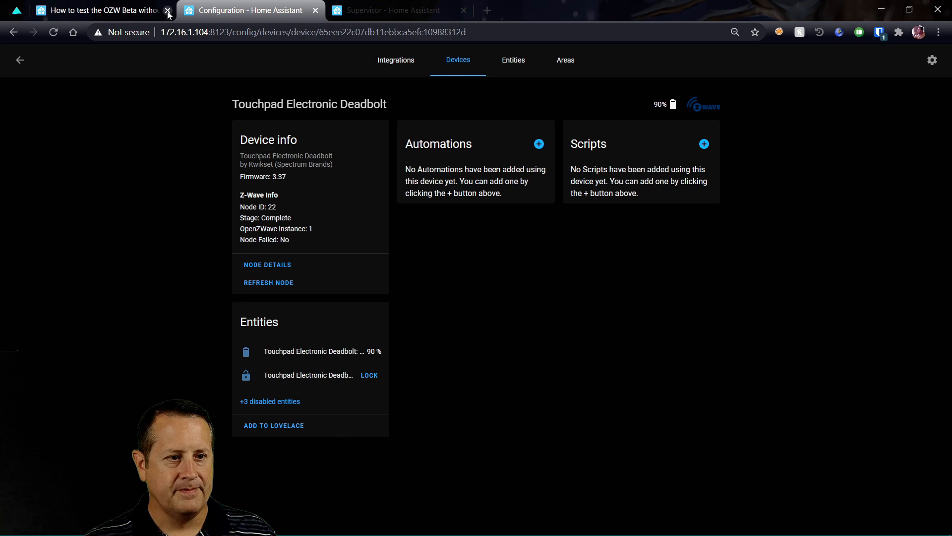
{"action": "key", "text": "alt+Tab"}
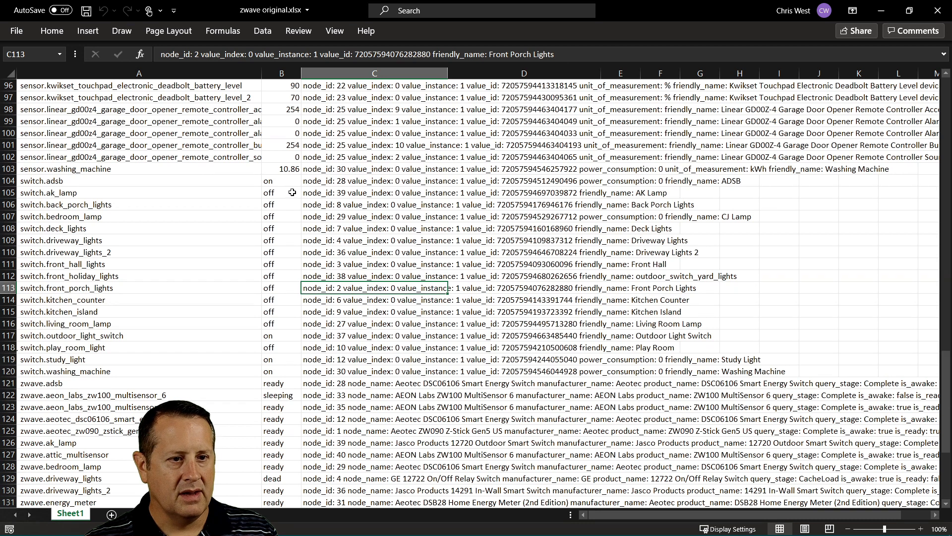
Add header filters to the sheet and sort it A to Z by Filter attributes
{"action": "scroll", "coordinate": [385, 206], "scroll_direction": "up", "scroll_amount": 4}
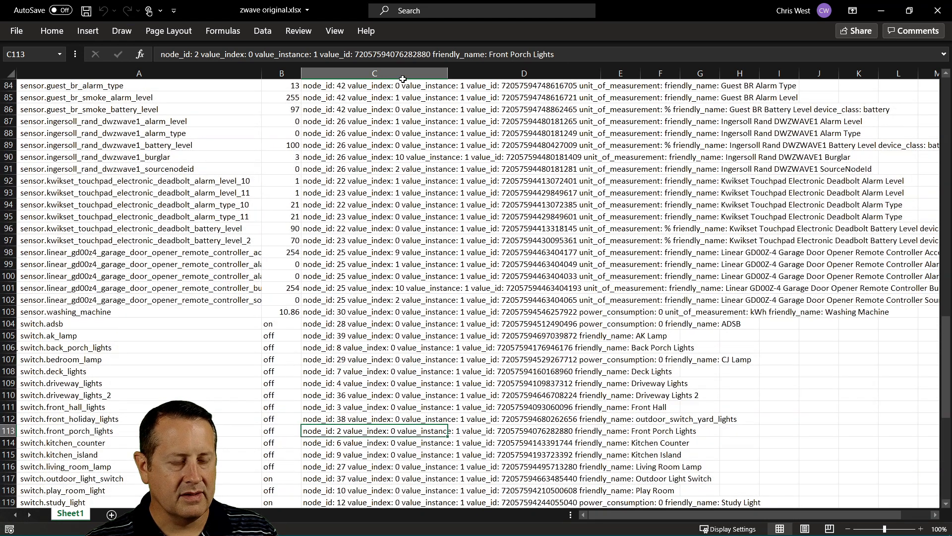
{"action": "scroll", "coordinate": [263, 277], "scroll_direction": "up", "scroll_amount": 20}
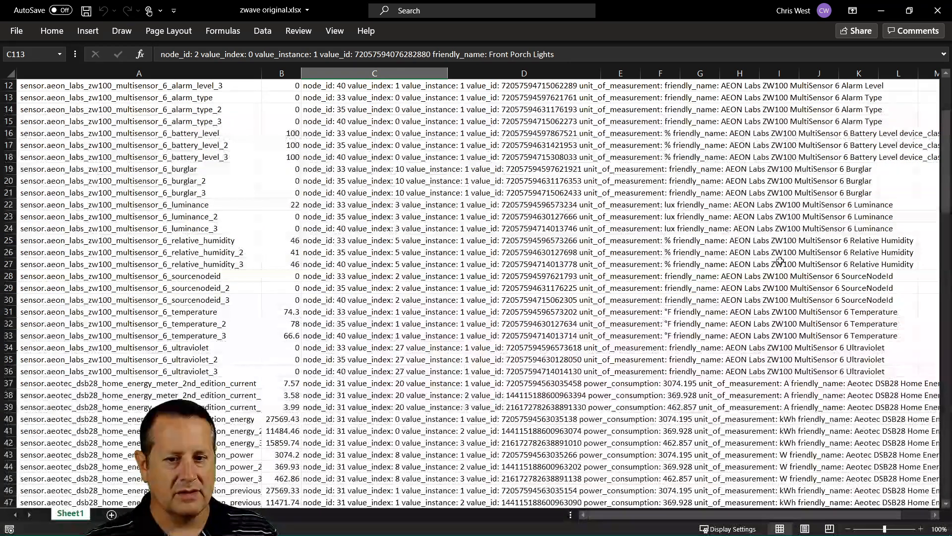
{"action": "scroll", "coordinate": [401, 208], "scroll_direction": "up", "scroll_amount": 4}
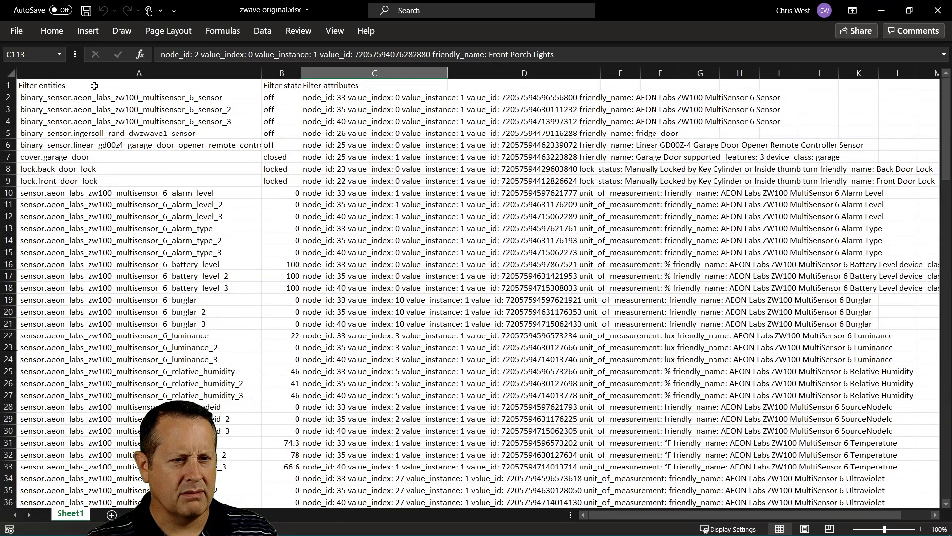
{"action": "left_click", "coordinate": [11, 75]}
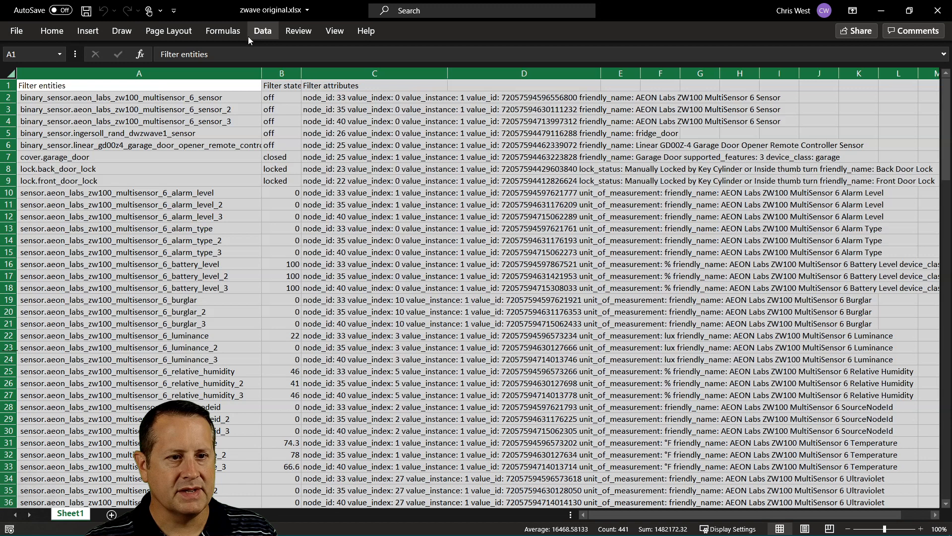
{"action": "left_click", "coordinate": [266, 31]}
{"action": "left_click", "coordinate": [513, 62]}
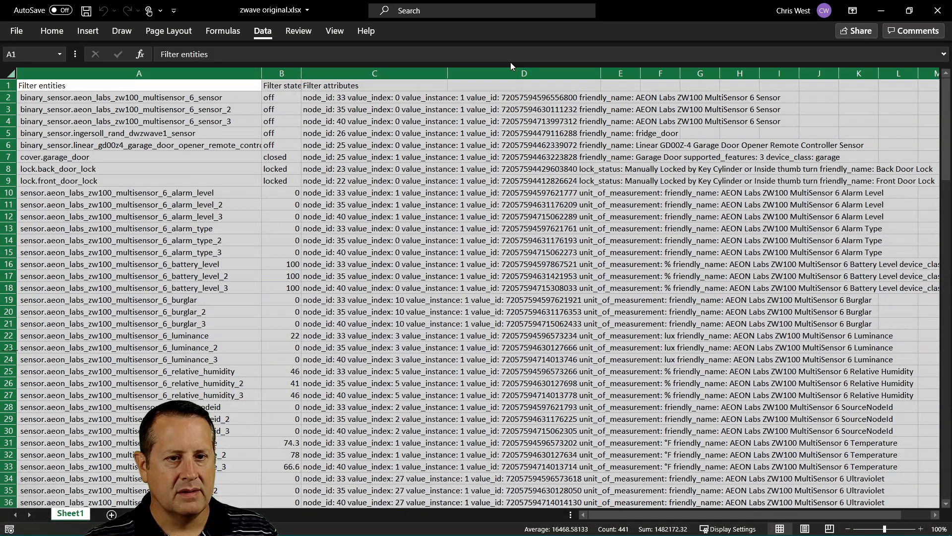
{"action": "left_click", "coordinate": [442, 85]}
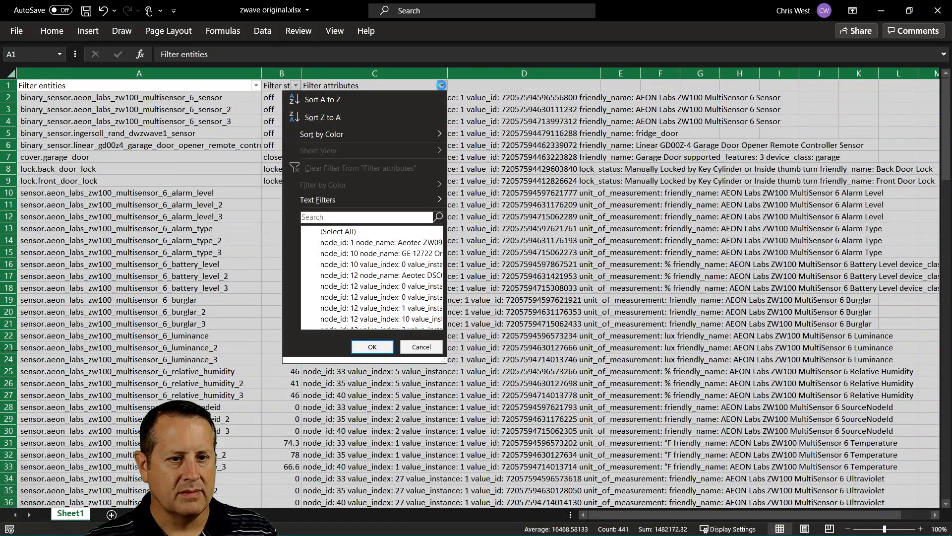
{"action": "left_click", "coordinate": [323, 100]}
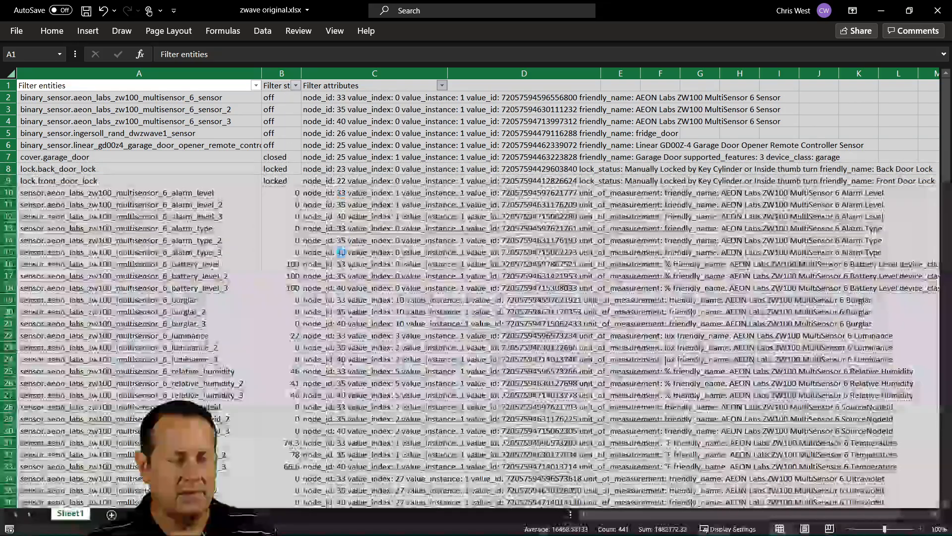
Look up node 22's old entity names in the sorted sheet, including lock.front_door_lock
{"action": "scroll", "coordinate": [360, 191], "scroll_direction": "down", "scroll_amount": 4}
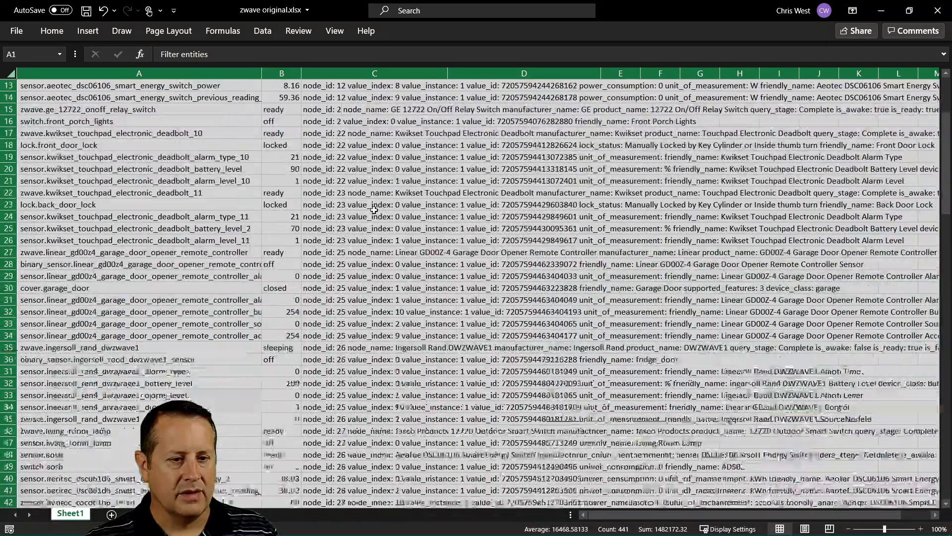
{"action": "left_click", "coordinate": [374, 156]}
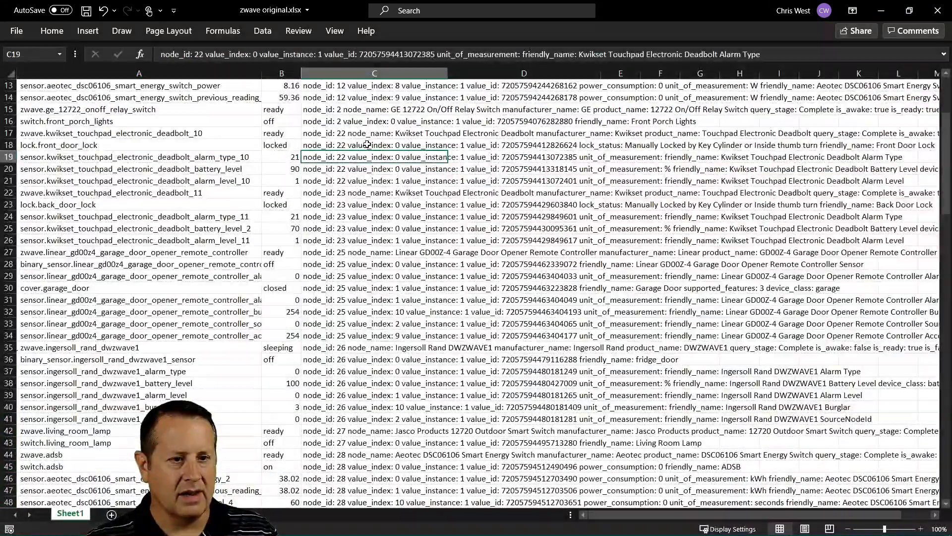
{"action": "left_click", "coordinate": [373, 143]}
{"action": "left_click", "coordinate": [207, 158]}
{"action": "left_click", "coordinate": [215, 178]}
{"action": "left_click", "coordinate": [189, 197]}
{"action": "scroll", "coordinate": [401, 330], "scroll_direction": "up", "scroll_amount": 4}
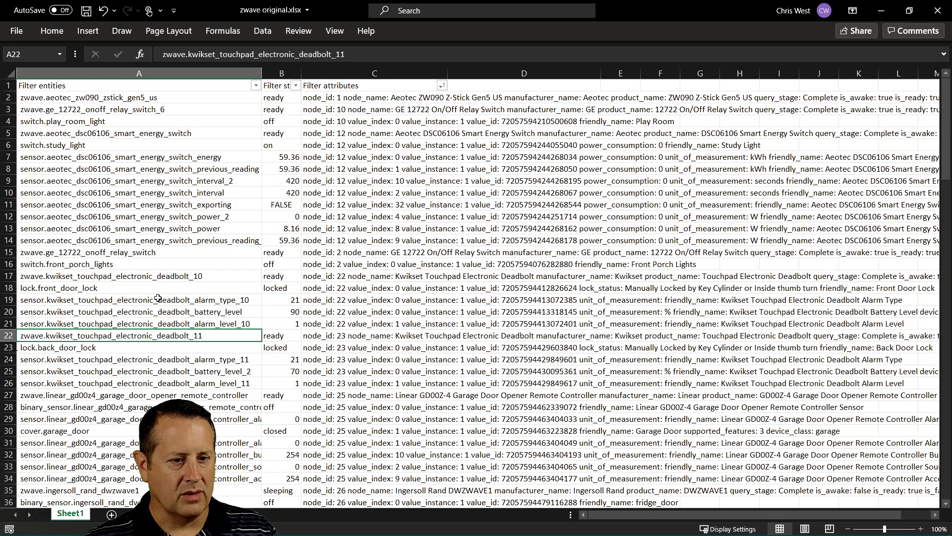
{"action": "left_click", "coordinate": [102, 289]}
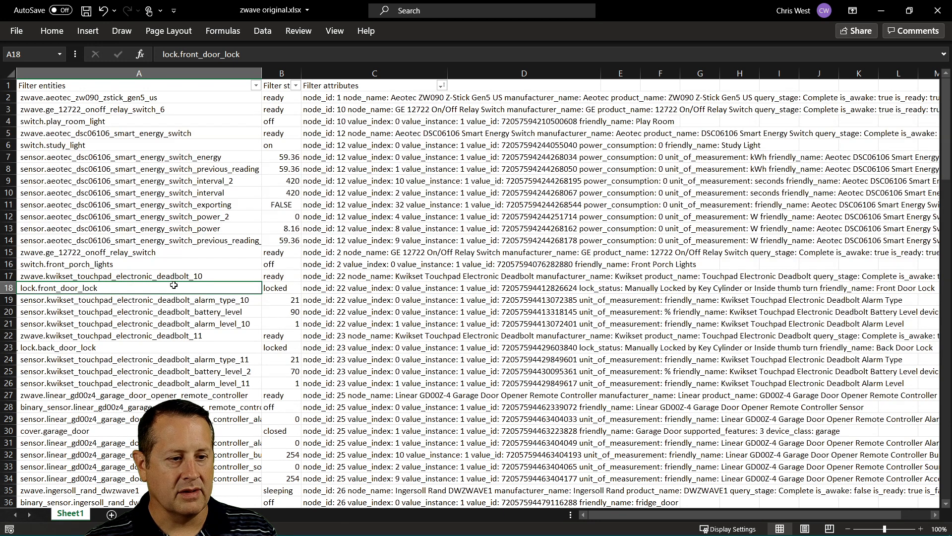
{"action": "key", "text": "alt+Tab"}
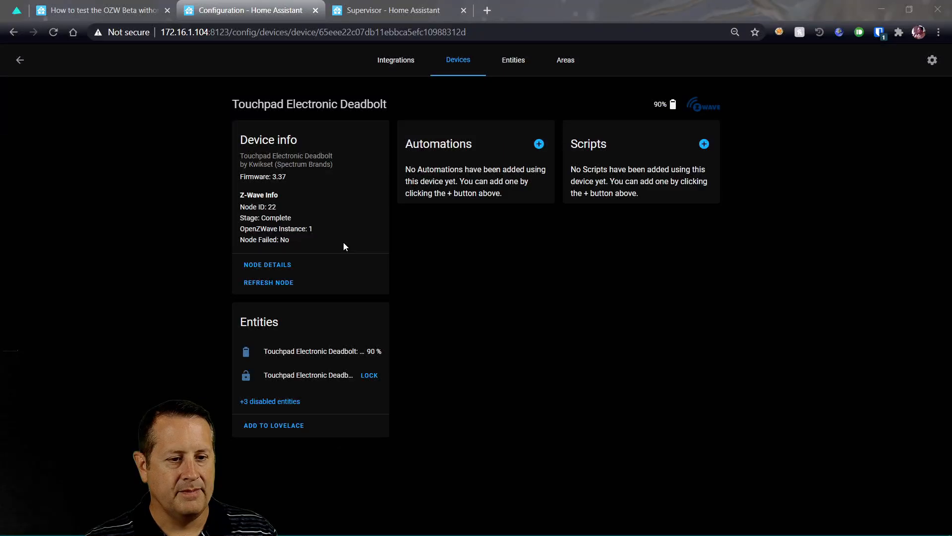
Rename the deadbolt device to 'Front Door Lock', renaming its entity IDs too
{"action": "left_click", "coordinate": [931, 68]}
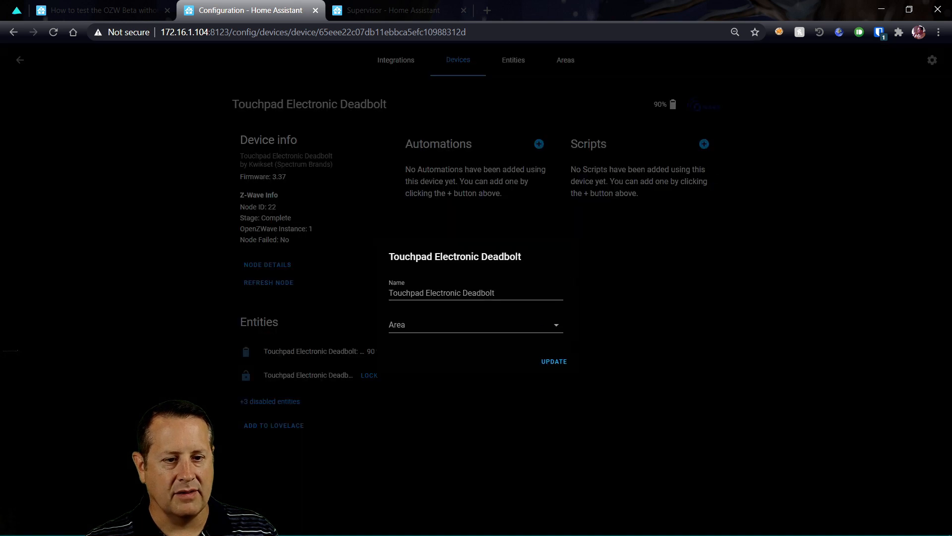
{"action": "triple_click", "coordinate": [484, 294]}
{"action": "type", "text": "Front Door Lock"}
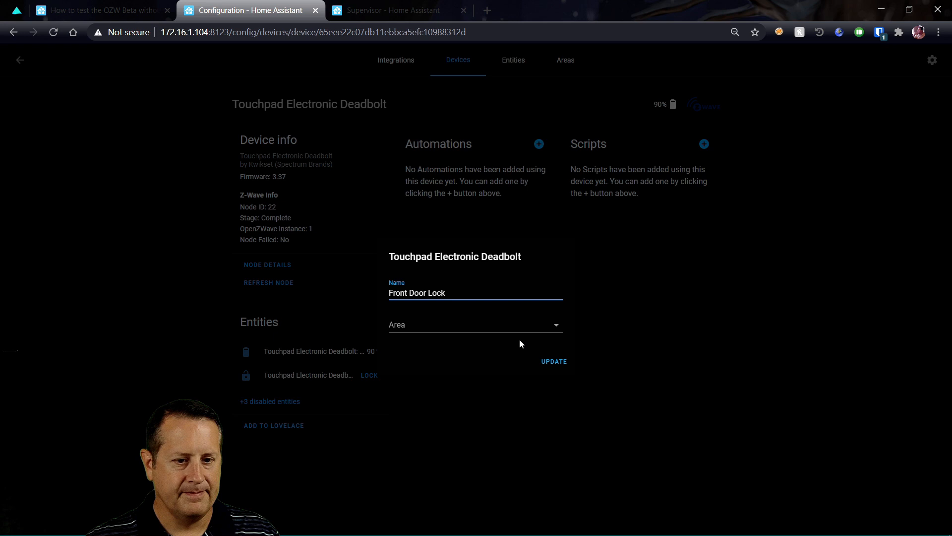
{"action": "left_click", "coordinate": [552, 362]}
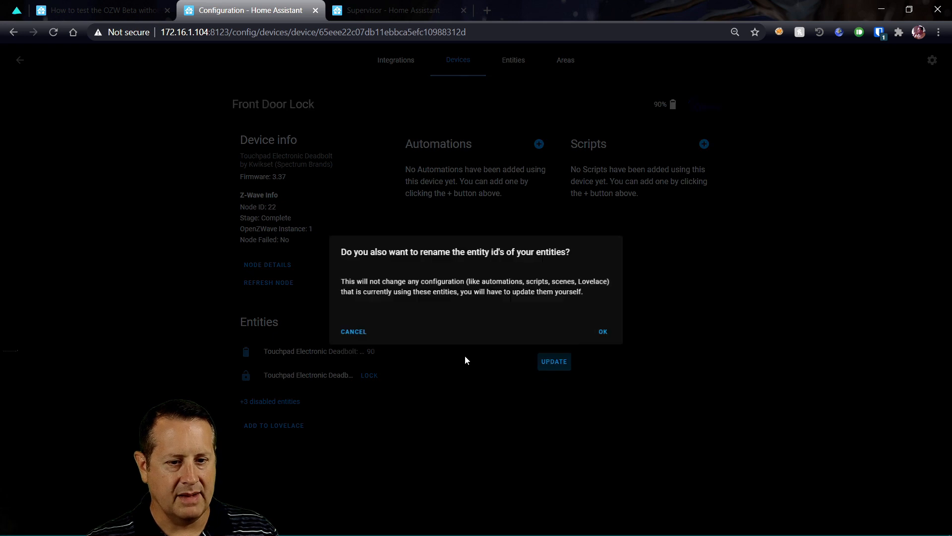
{"action": "left_click", "coordinate": [602, 332]}
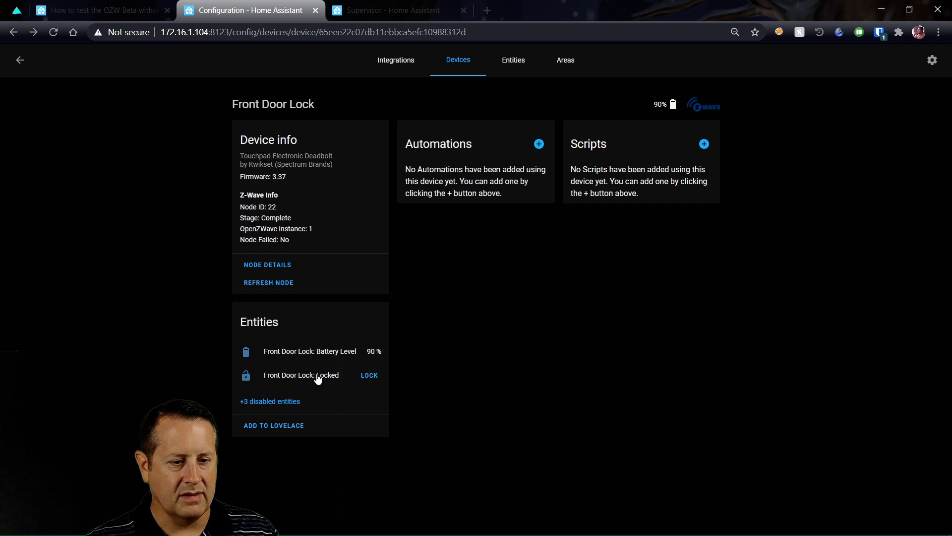
Check the spreadsheet, then open the Front Door Lock: Locked entity's settings
{"action": "key", "text": "alt+Tab"}
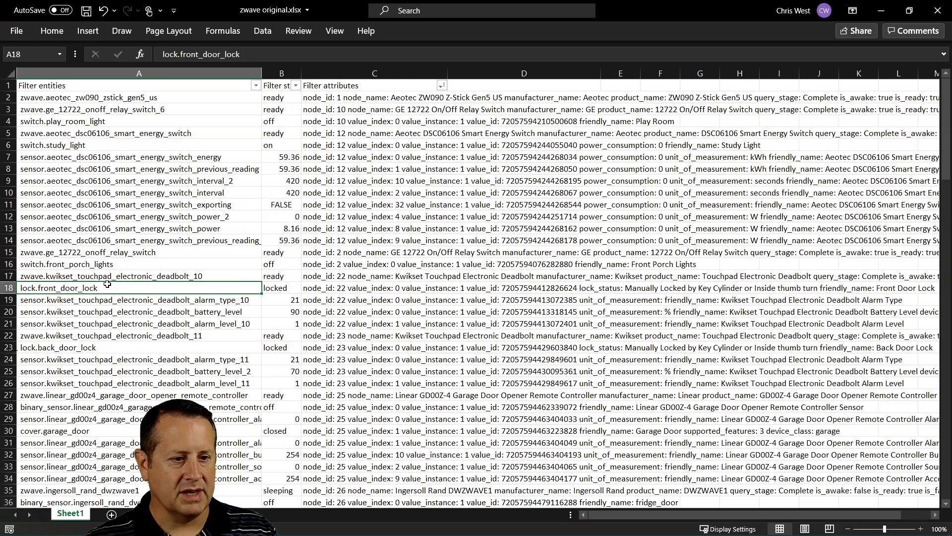
{"action": "key", "text": "alt+Tab"}
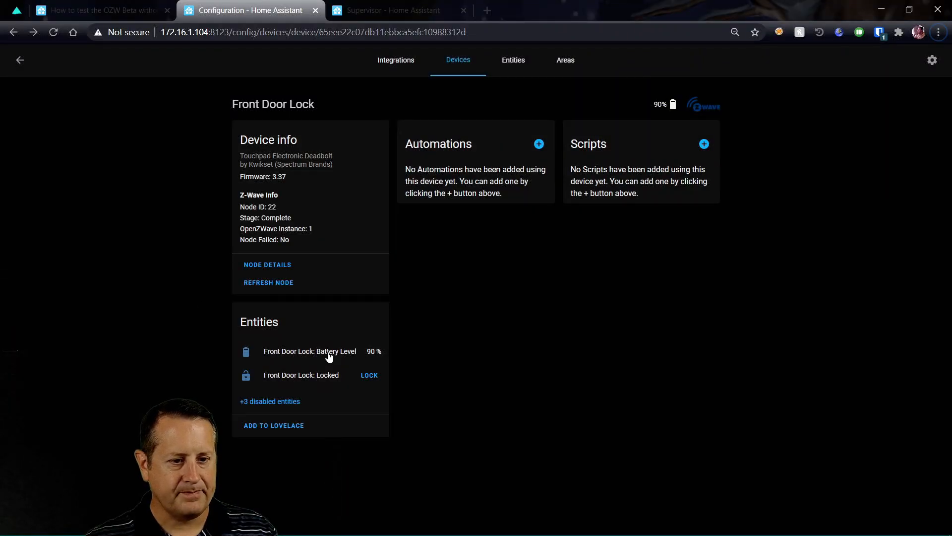
{"action": "left_click", "coordinate": [315, 382]}
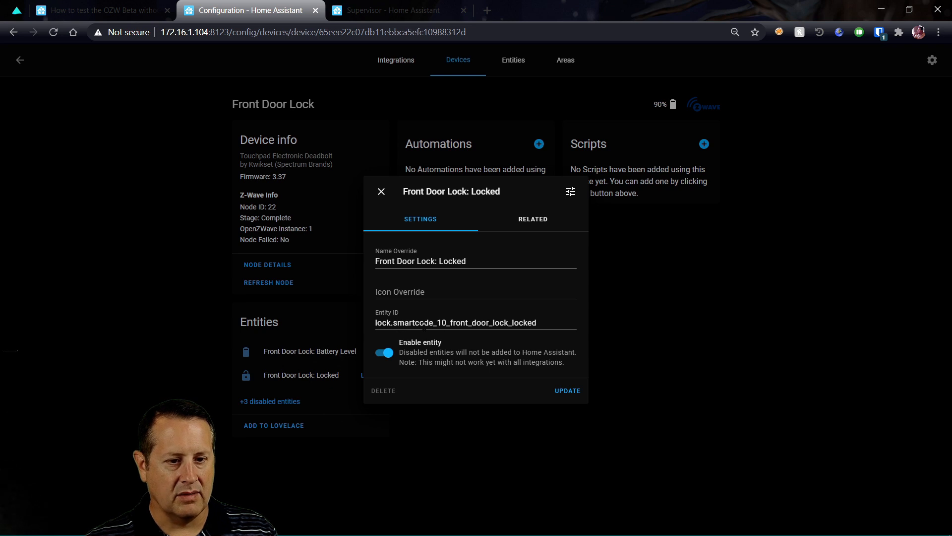
Try setting the lock entity ID to lock.front_door_lock
{"action": "left_click_drag", "start_coordinate": [395, 323], "coordinate": [573, 321]}
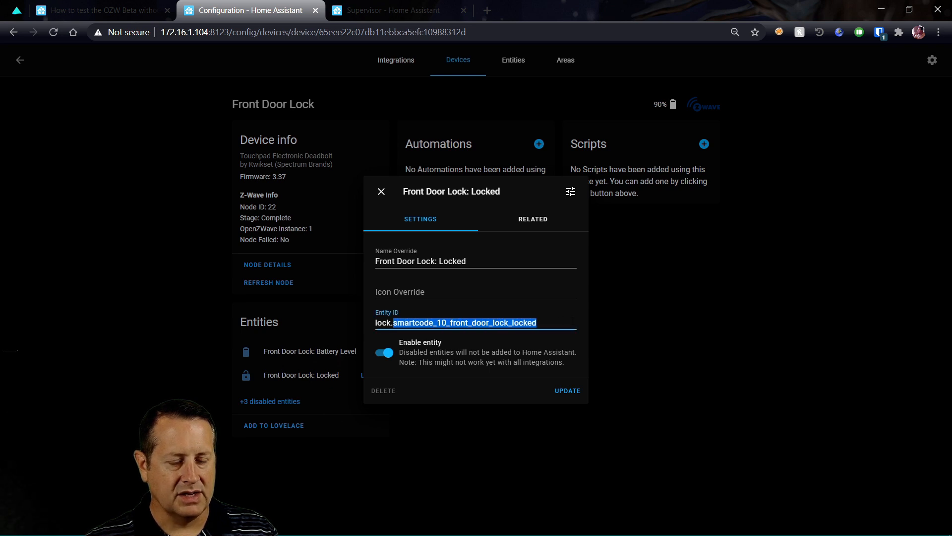
{"action": "type", "text": "fton_"}
{"action": "key", "text": "BackSpace"}
{"action": "key", "text": "BackSpace"}
{"action": "key", "text": "BackSpace"}
{"action": "type", "text": "ront_dooo"}
{"action": "key", "text": "BackSpace"}
{"action": "type", "text": "r_lock"}
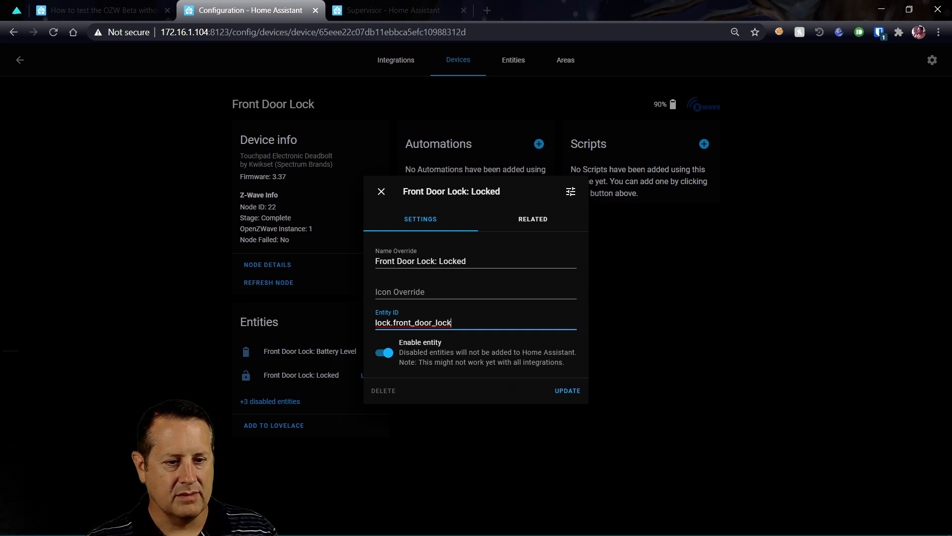
{"action": "left_click", "coordinate": [568, 391]}
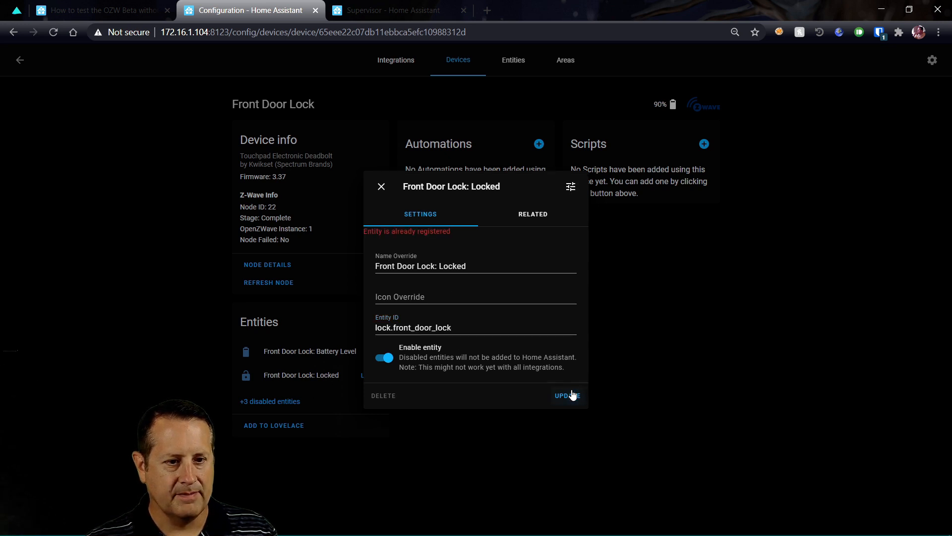
Append _ozw and save the lock entity ID as lock.front_door_lock_ozw
{"action": "left_click", "coordinate": [473, 332]}
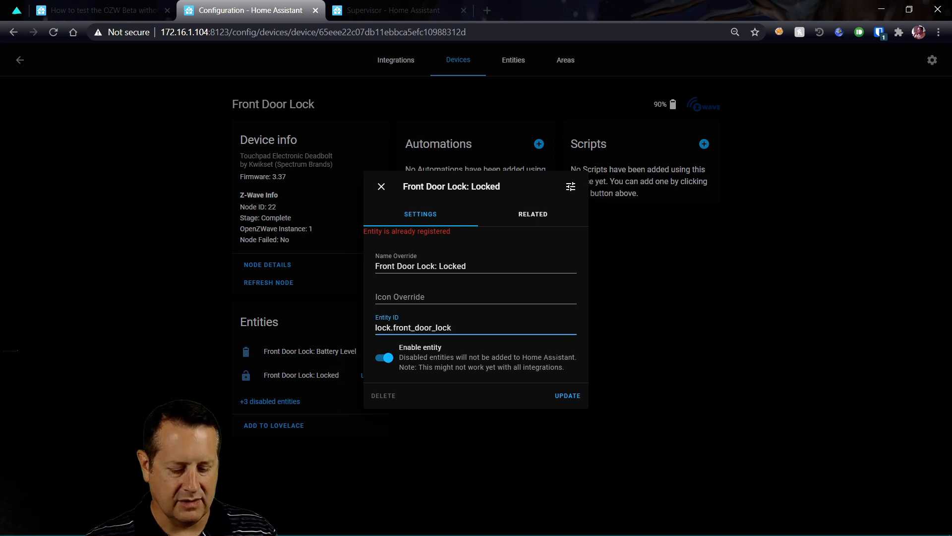
{"action": "type", "text": "_ozw"}
{"action": "left_click", "coordinate": [575, 391]}
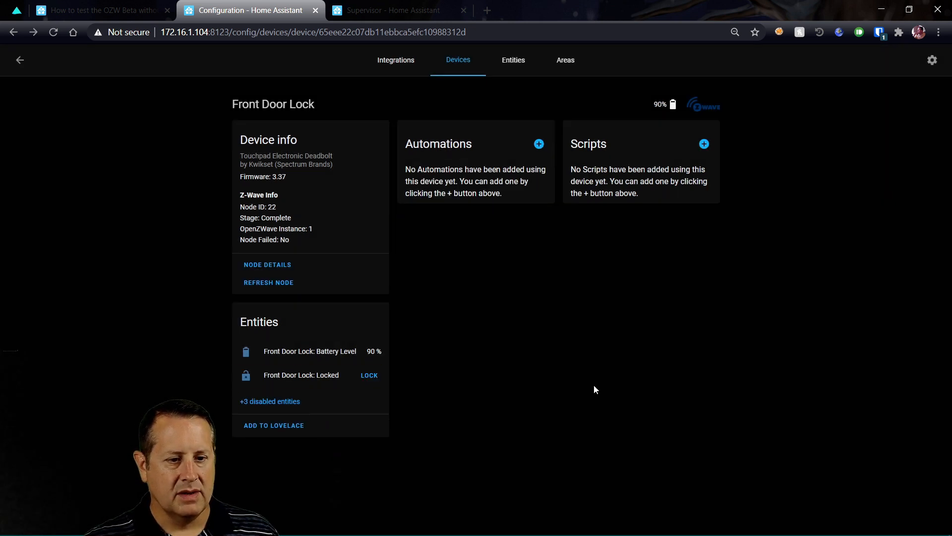
{"action": "left_click", "coordinate": [333, 352]}
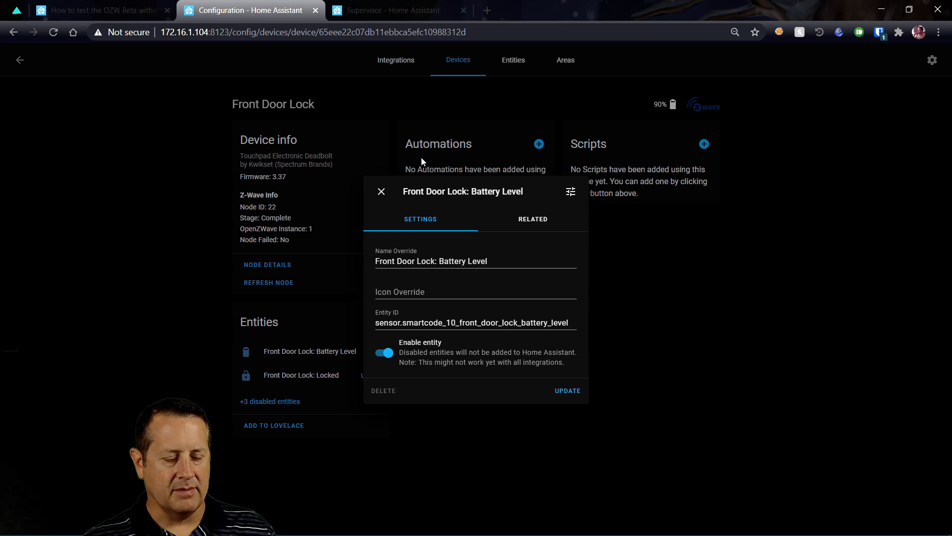
After checking the old ID, strip 'smartcode_10_' to get sensor.front_door_lock_battery_level
{"action": "key", "text": "alt+Tab"}
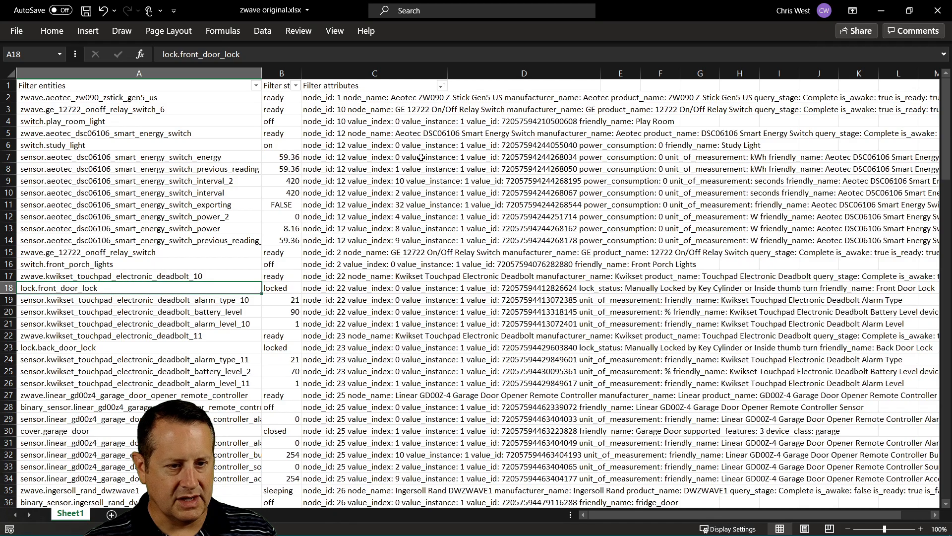
{"action": "left_click", "coordinate": [235, 312]}
{"action": "key", "text": "alt+Tab"}
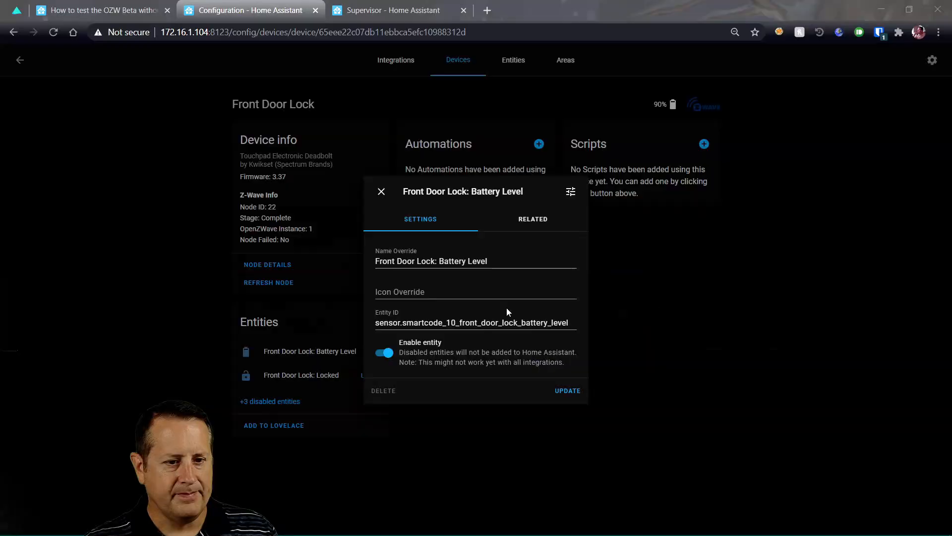
{"action": "left_click", "coordinate": [540, 325]}
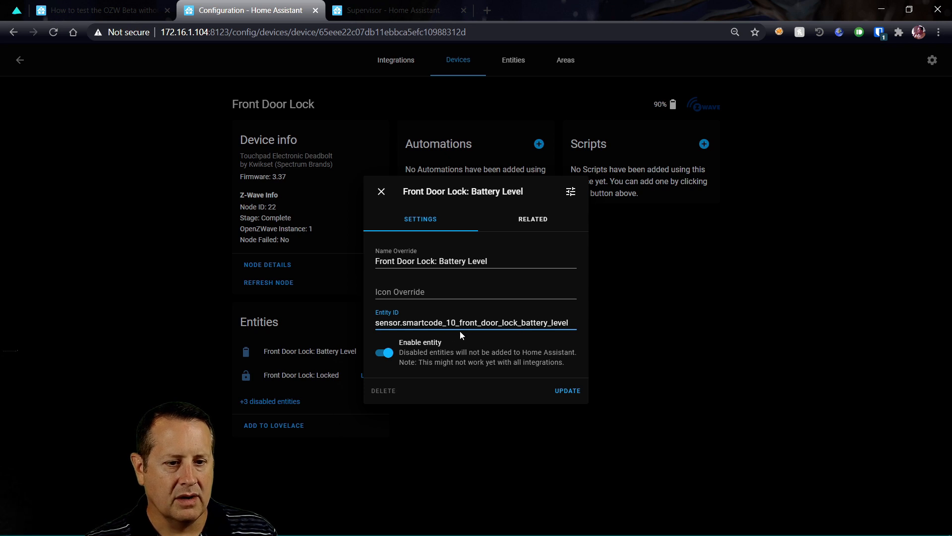
{"action": "key", "text": "alt+Tab"}
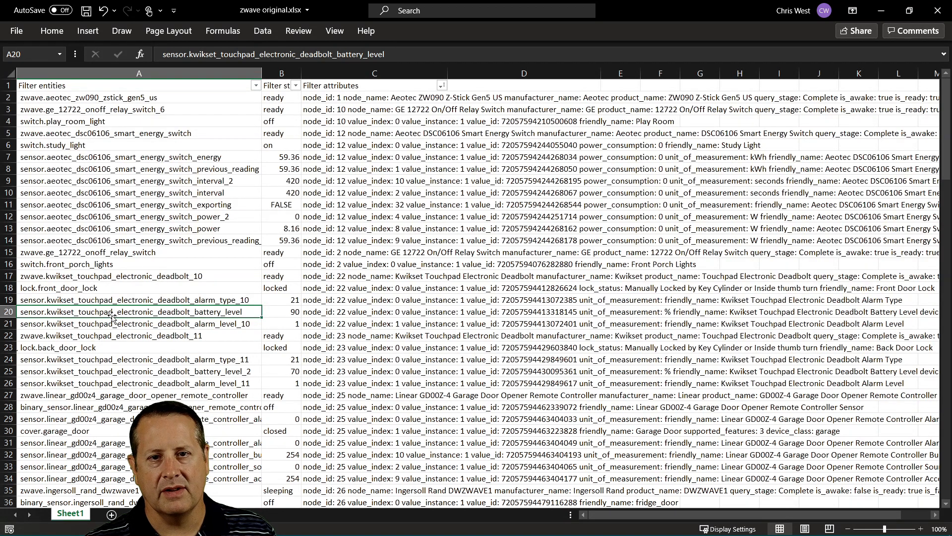
{"action": "key", "text": "alt+Tab"}
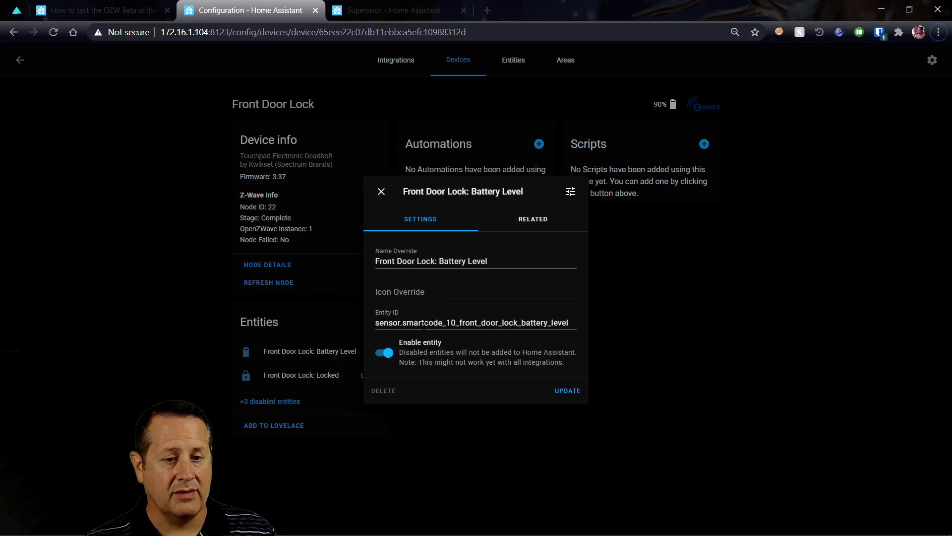
{"action": "left_click_drag", "start_coordinate": [402, 323], "coordinate": [460, 323]}
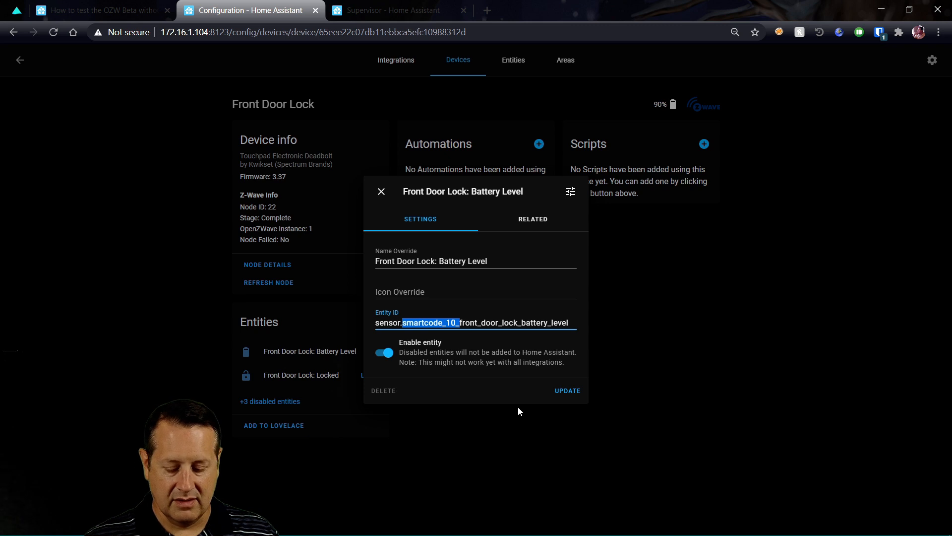
{"action": "key", "text": "BackSpace"}
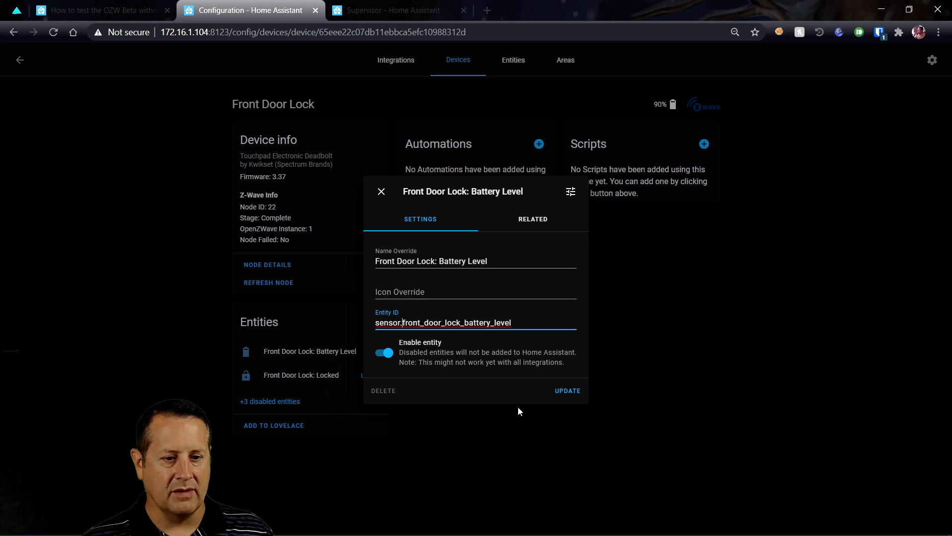
{"action": "left_click", "coordinate": [575, 390]}
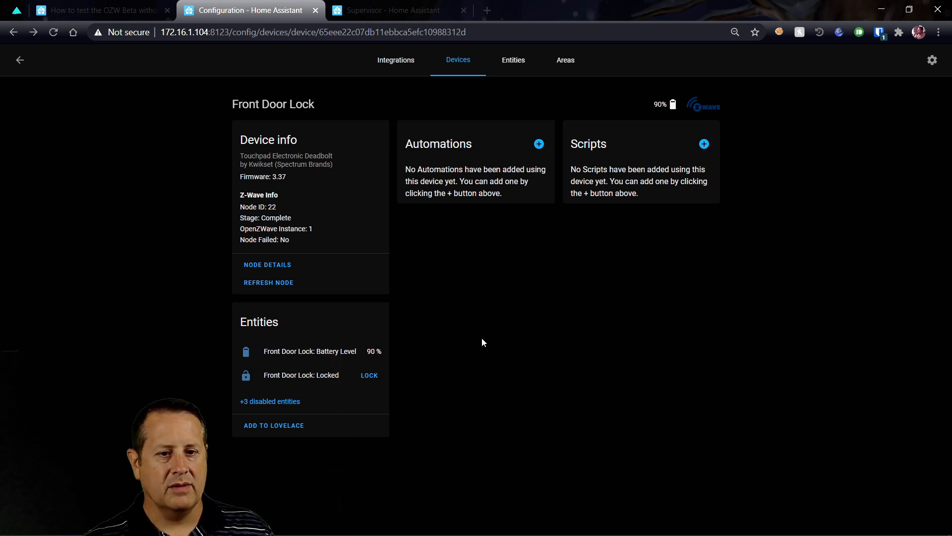
{"action": "left_click", "coordinate": [409, 64]}
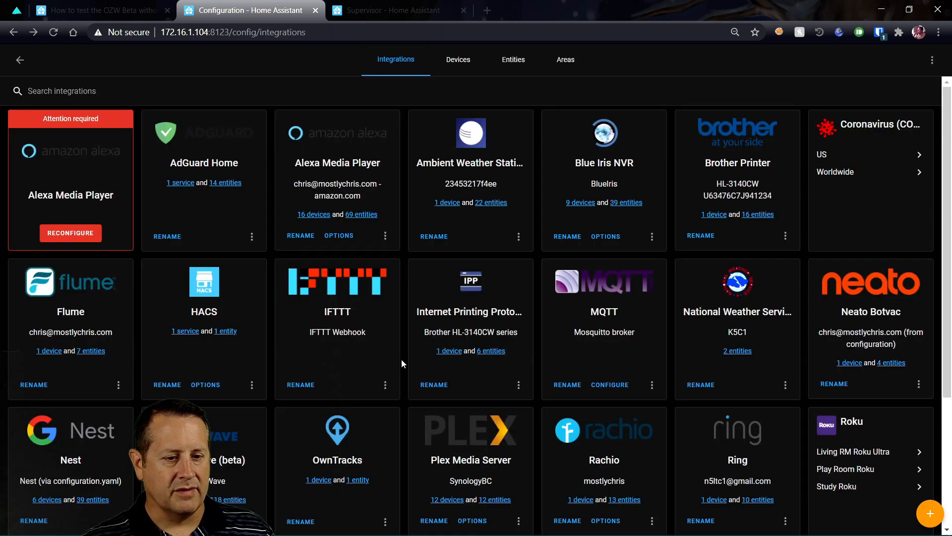
List the OpenZWave (beta) integration's 27 devices and review its GE switches and AEON Labs meters
{"action": "scroll", "coordinate": [368, 346], "scroll_direction": "down", "scroll_amount": 4}
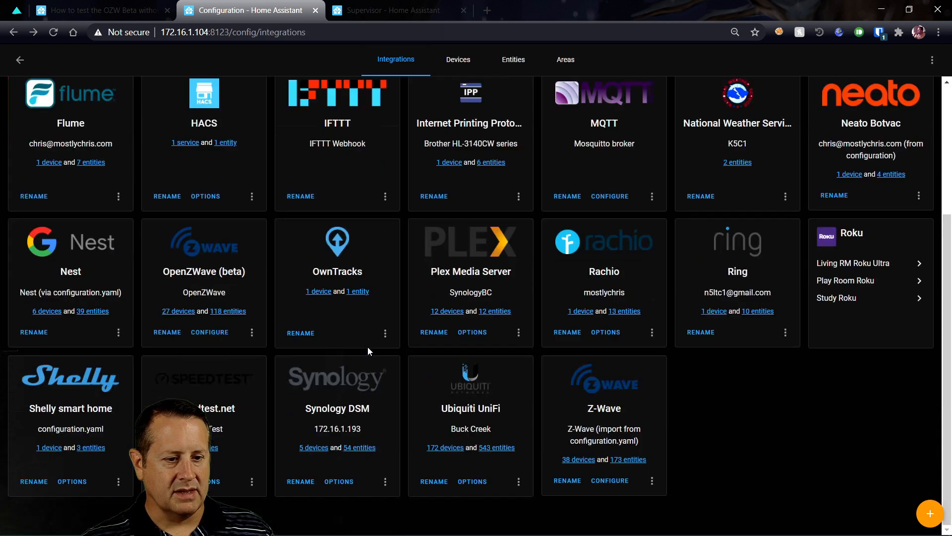
{"action": "left_click", "coordinate": [179, 311]}
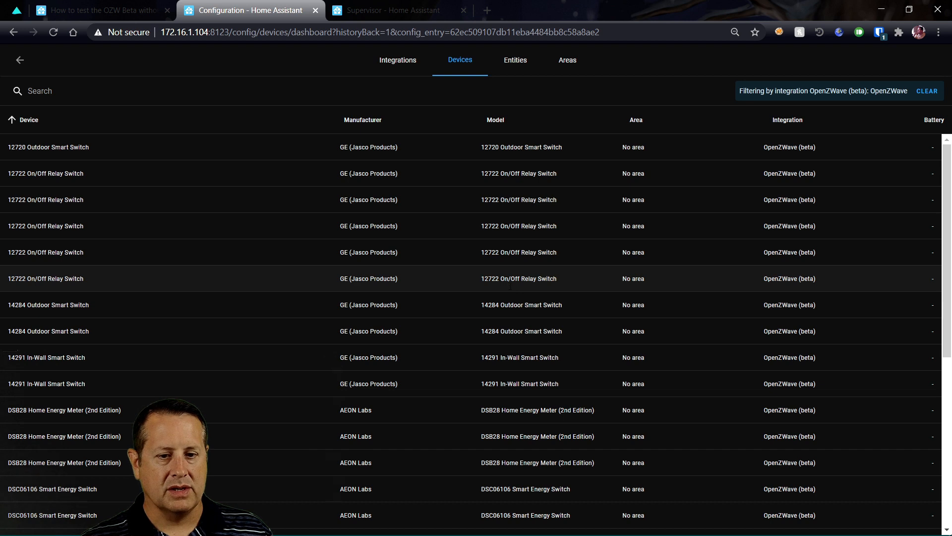
{"action": "scroll", "coordinate": [510, 286], "scroll_direction": "down", "scroll_amount": 6}
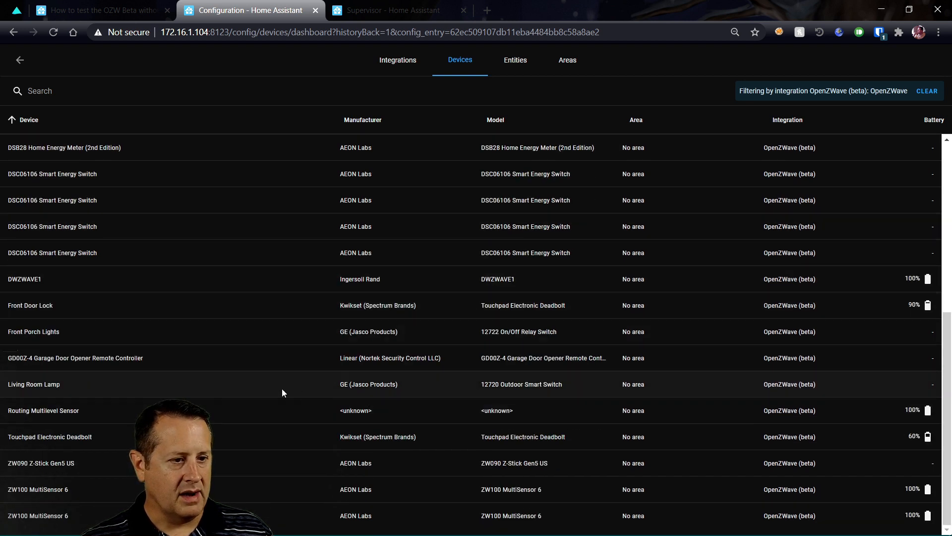
{"action": "scroll", "coordinate": [282, 392], "scroll_direction": "up", "scroll_amount": 2}
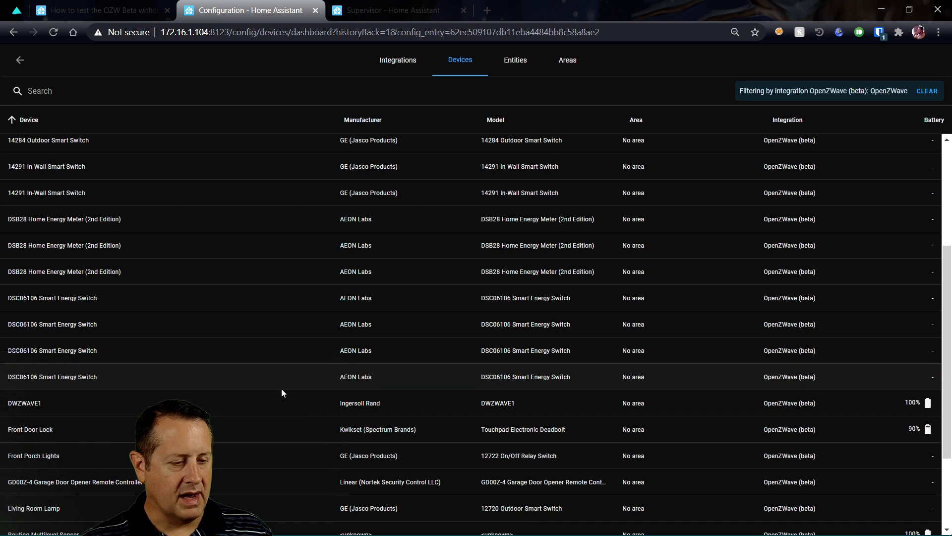
{"action": "scroll", "coordinate": [281, 392], "scroll_direction": "down", "scroll_amount": 2}
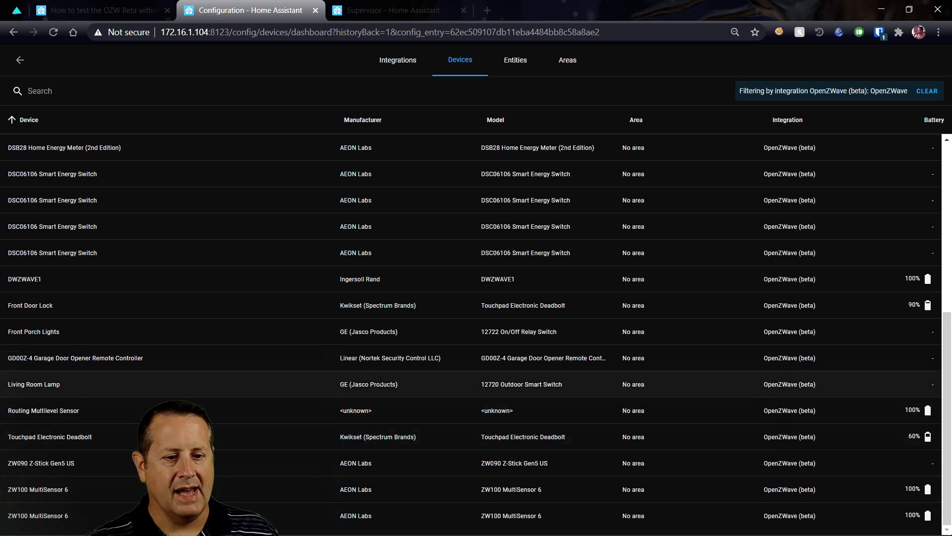
{"action": "scroll", "coordinate": [291, 401], "scroll_direction": "up", "scroll_amount": 5}
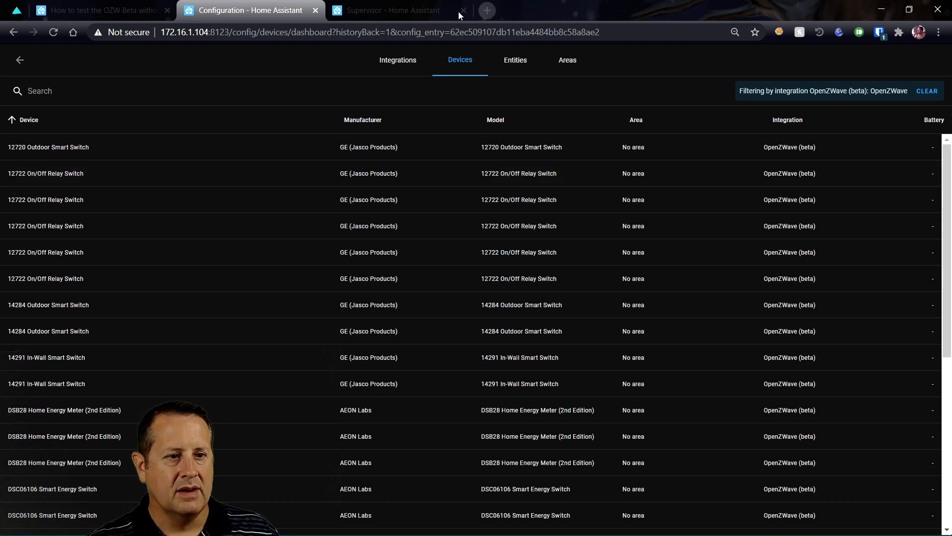
Back in the Supervisor tab, dismiss the hardware device list and bring up the Node-RED add-on
{"action": "left_click", "coordinate": [402, 15]}
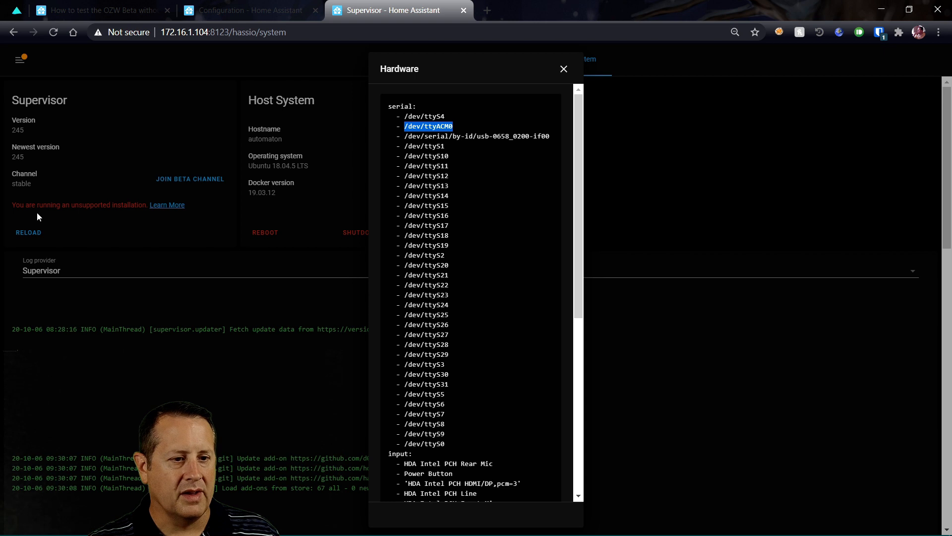
{"action": "left_click", "coordinate": [16, 61]}
{"action": "left_click", "coordinate": [18, 63]}
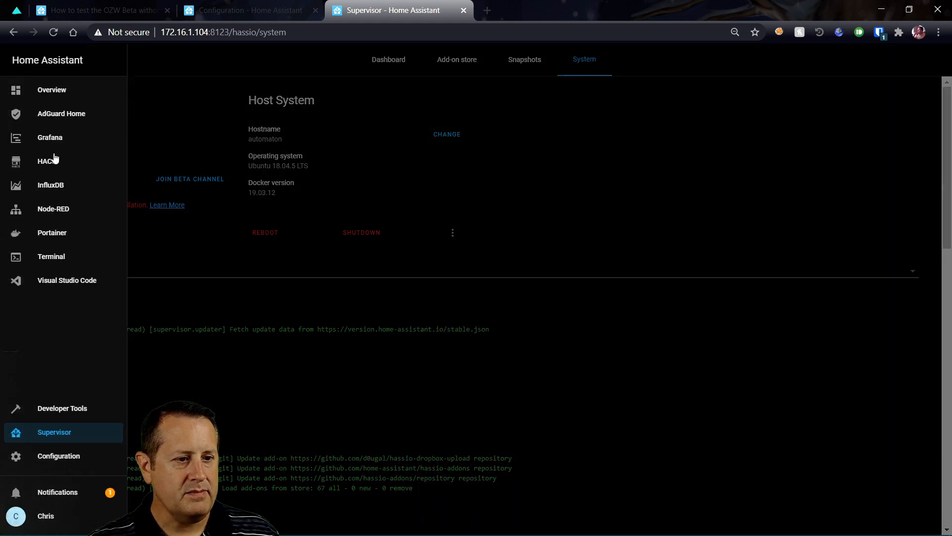
{"action": "left_click", "coordinate": [63, 212]}
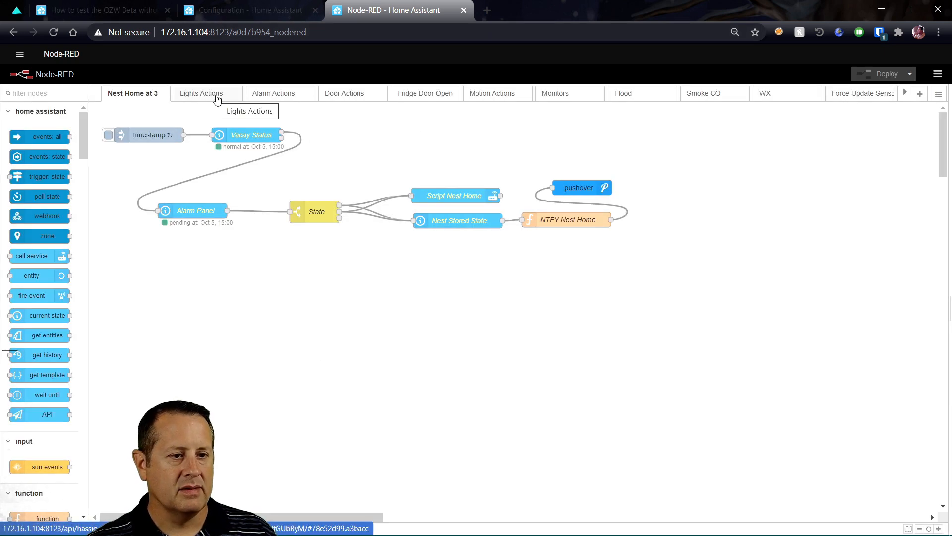
Go to the Lights Actions flow and bring up the LR Lamp On node's settings
{"action": "left_click", "coordinate": [216, 99]}
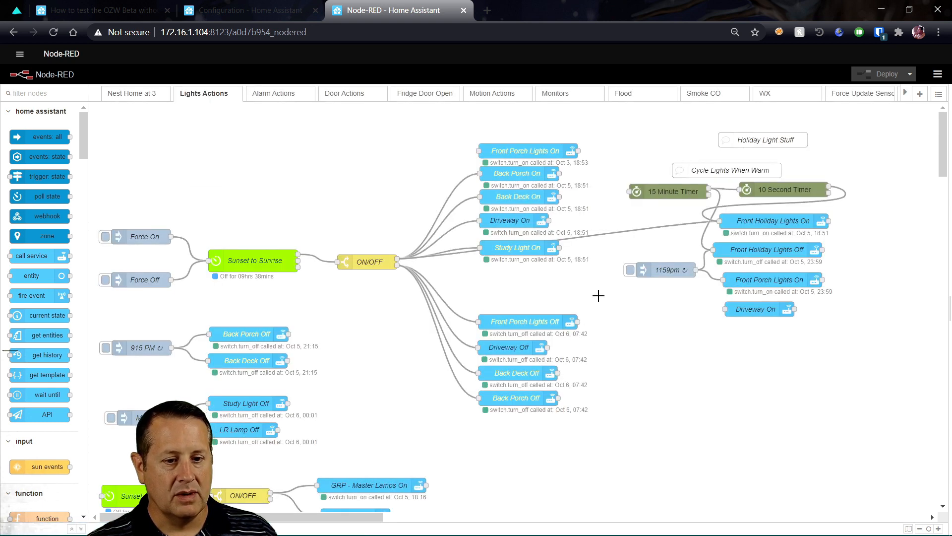
{"action": "scroll", "coordinate": [390, 334], "scroll_direction": "down", "scroll_amount": 3}
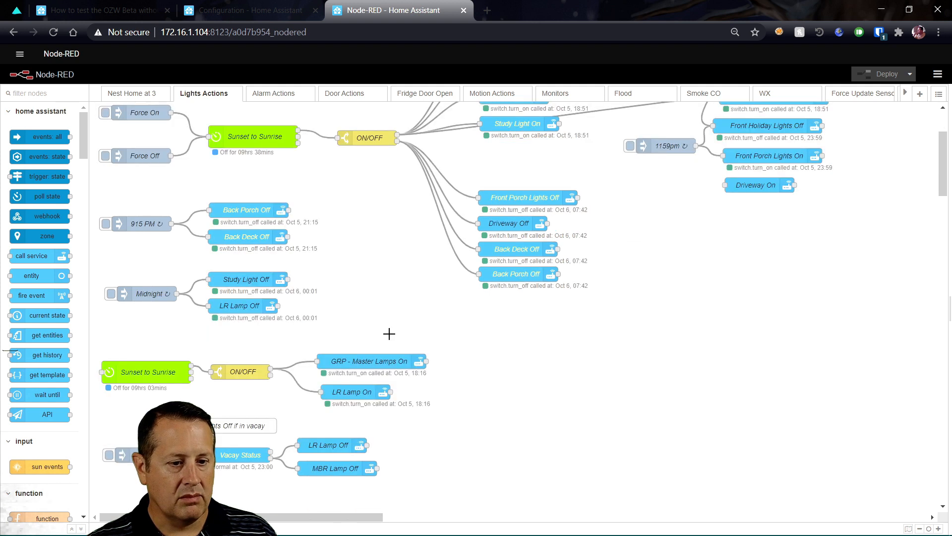
{"action": "scroll", "coordinate": [223, 433], "scroll_direction": "down", "scroll_amount": 3}
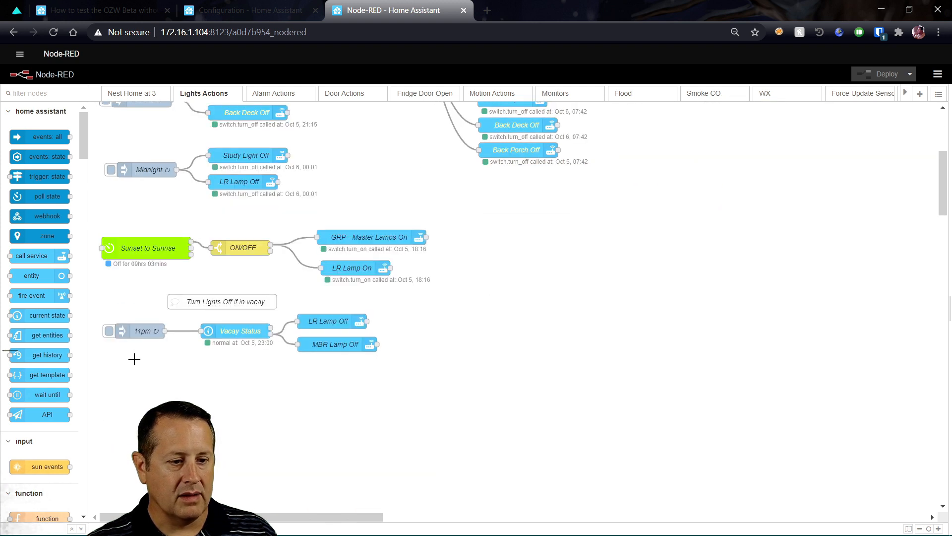
{"action": "scroll", "coordinate": [165, 369], "scroll_direction": "up", "scroll_amount": 3}
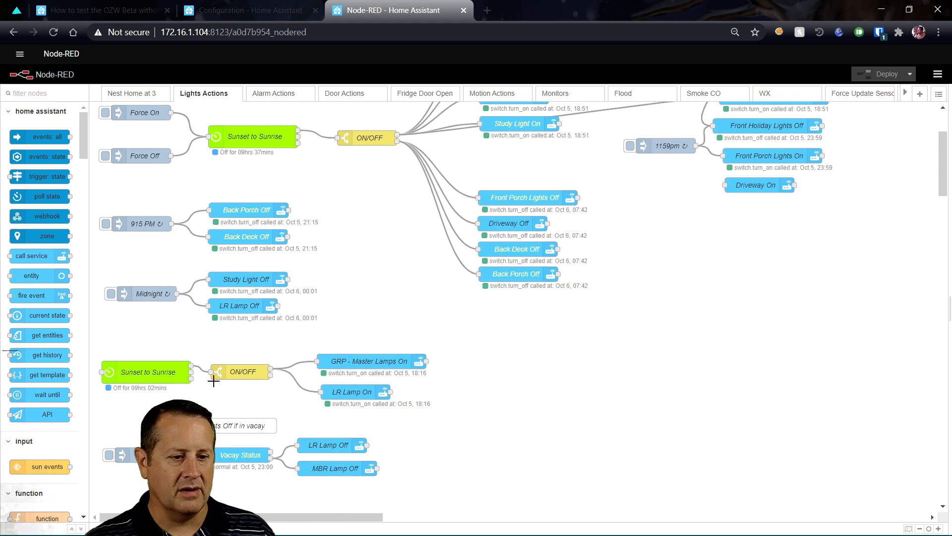
{"action": "double_click", "coordinate": [356, 396]}
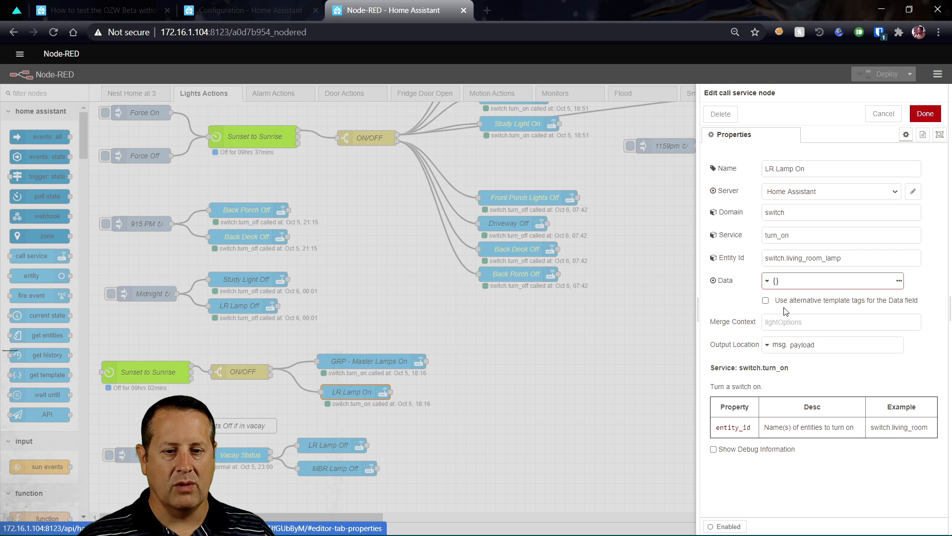
Append _ozw to the LR Lamp On entity, selecting switch.living_room_lamp_ozw, and save the node
{"action": "left_click", "coordinate": [854, 255]}
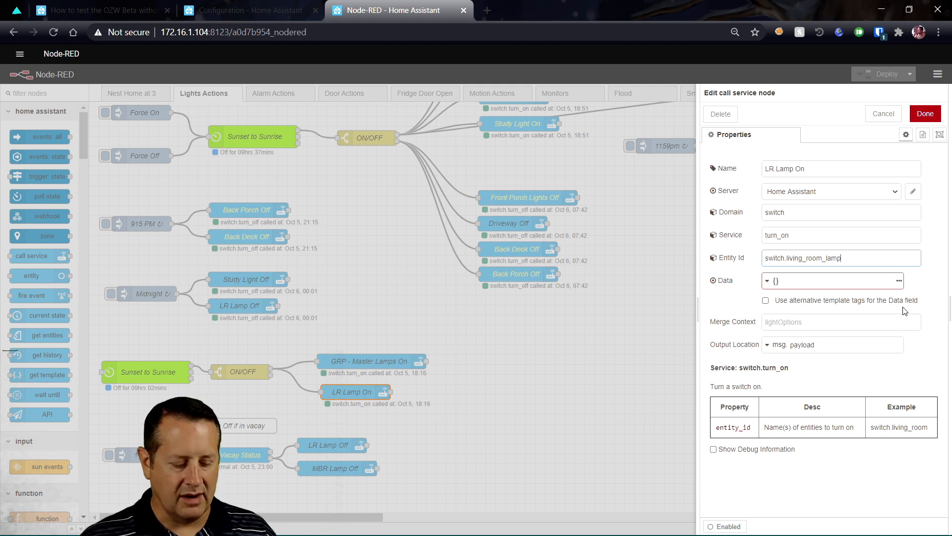
{"action": "type", "text": "_"}
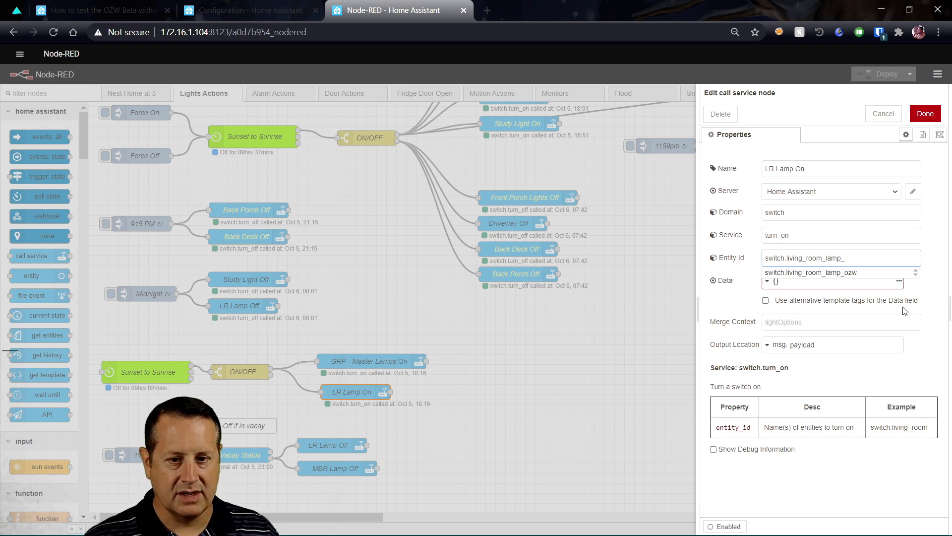
{"action": "type", "text": "ozw"}
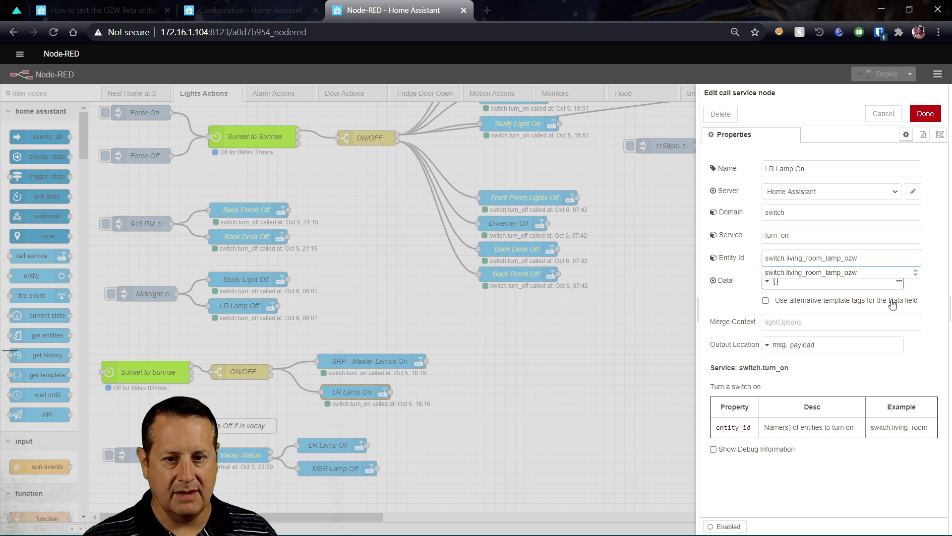
{"action": "left_click", "coordinate": [884, 274]}
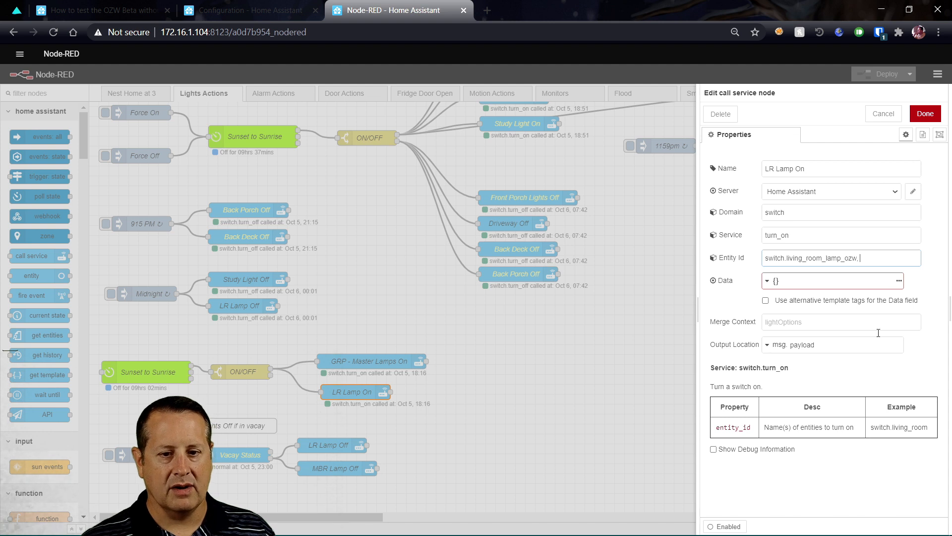
{"action": "left_click", "coordinate": [926, 115]}
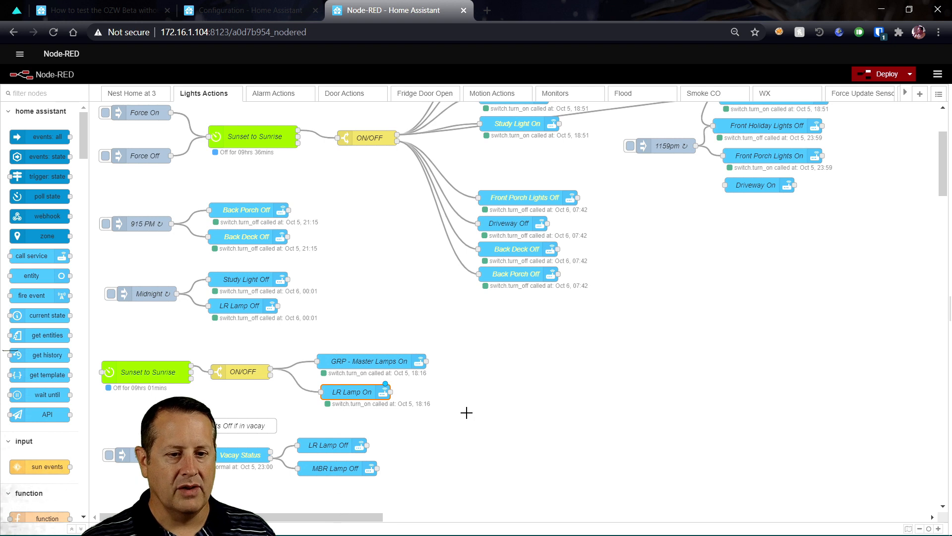
{"action": "scroll", "coordinate": [466, 413], "scroll_direction": "up", "scroll_amount": 3}
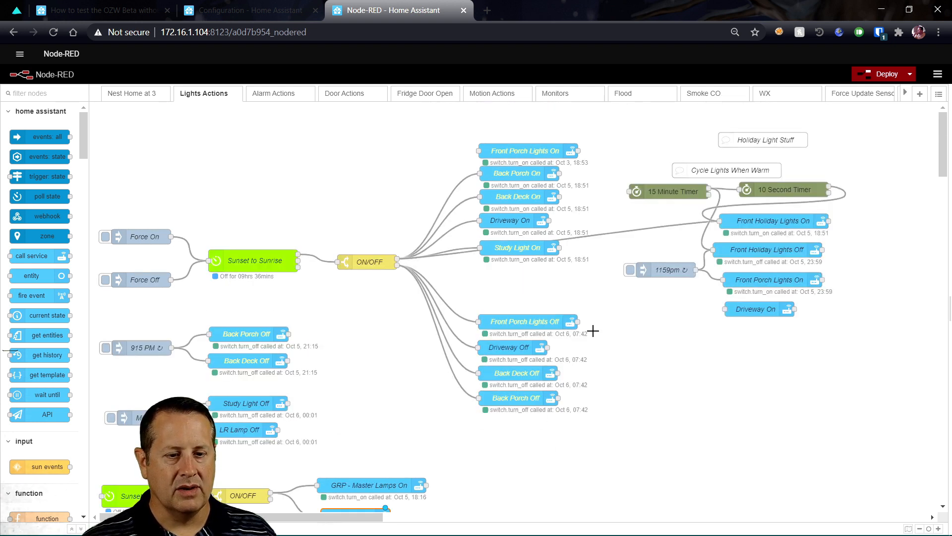
Change the Front Porch Lights On node's entity to the switch.front_porch_lights_ozw suggestion and save
{"action": "double_click", "coordinate": [535, 151]}
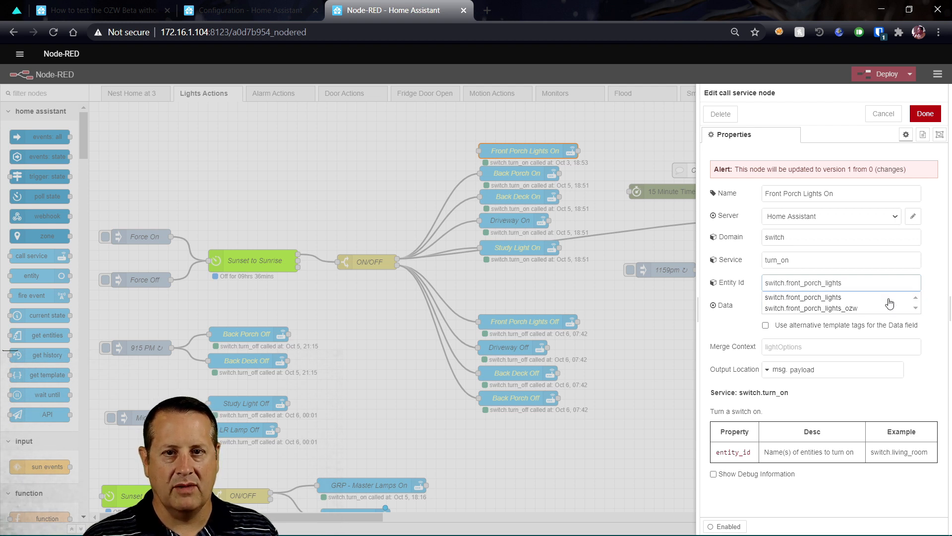
{"action": "type", "text": "_"}
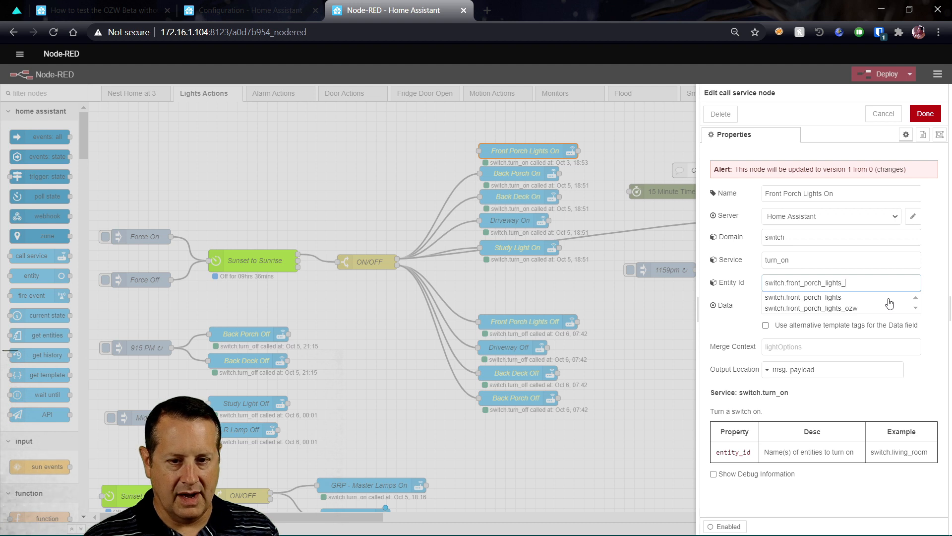
{"action": "left_click", "coordinate": [852, 298]}
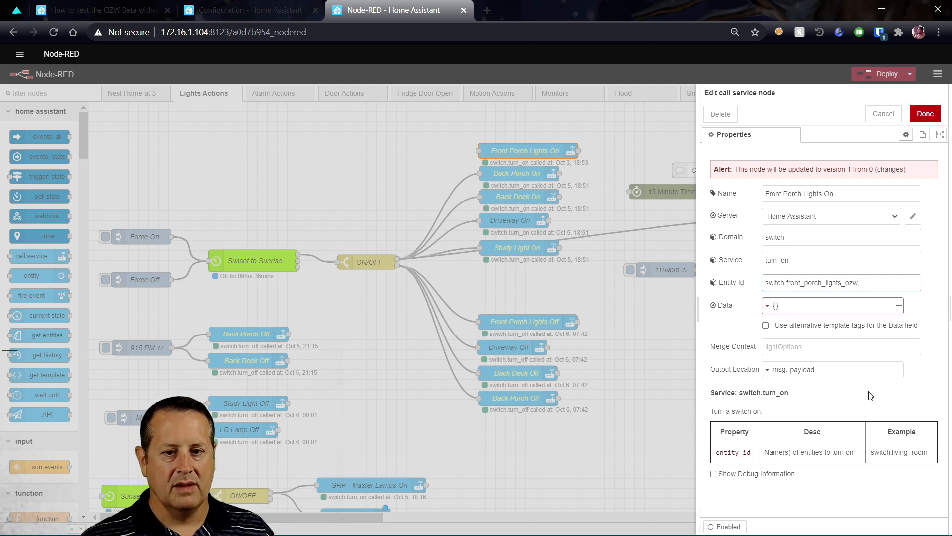
{"action": "left_click", "coordinate": [925, 113]}
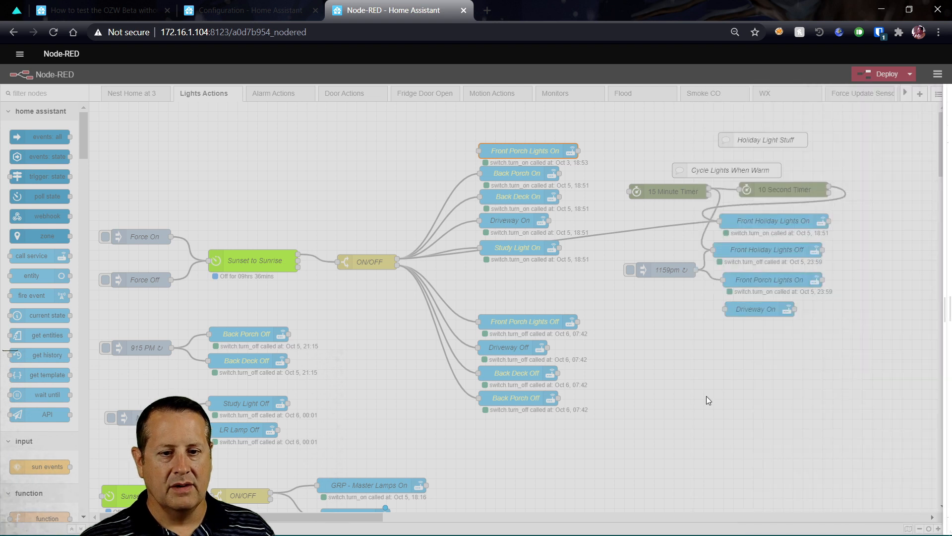